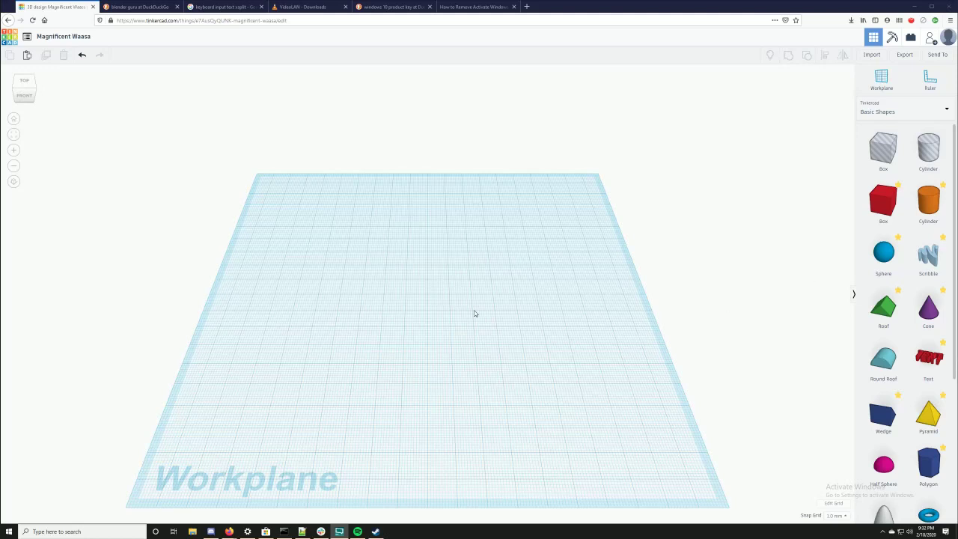
- Place a facet sphere from the full shape generator collection on the workplane and enlarge it
{"action": "left_click", "coordinate": [473, 313]}
{"action": "right_click_drag", "start_coordinate": [669, 262], "coordinate": [649, 256]}
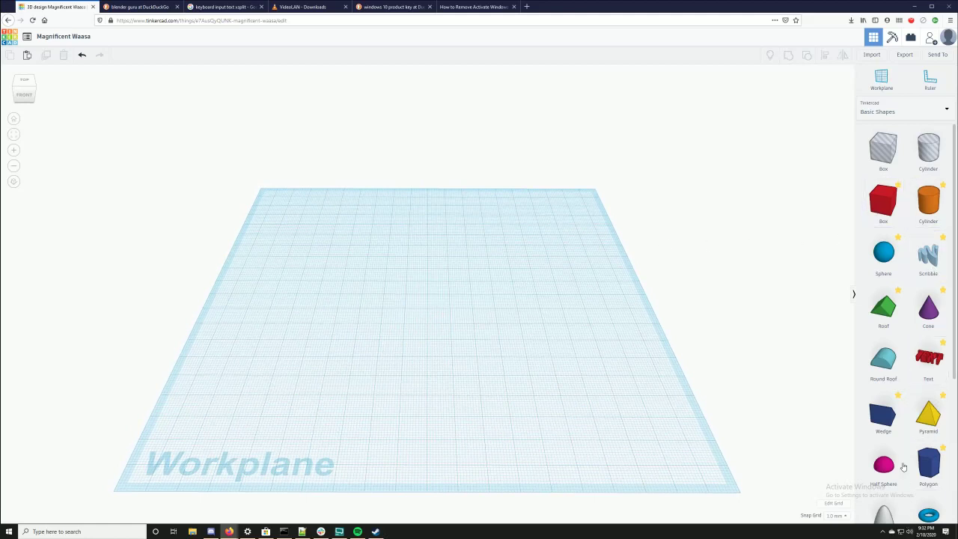
{"action": "scroll", "coordinate": [905, 485], "scroll_direction": "down", "scroll_amount": 3}
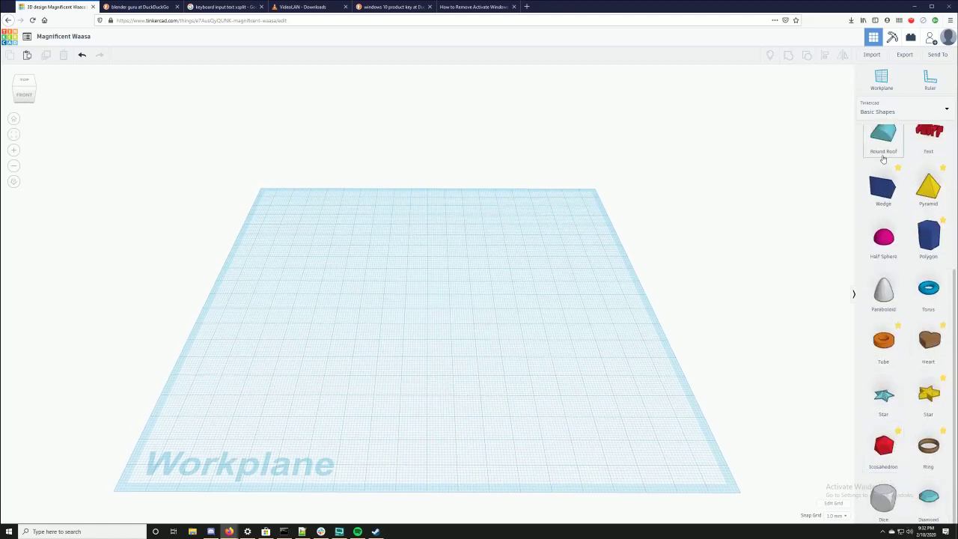
{"action": "left_click", "coordinate": [888, 112]}
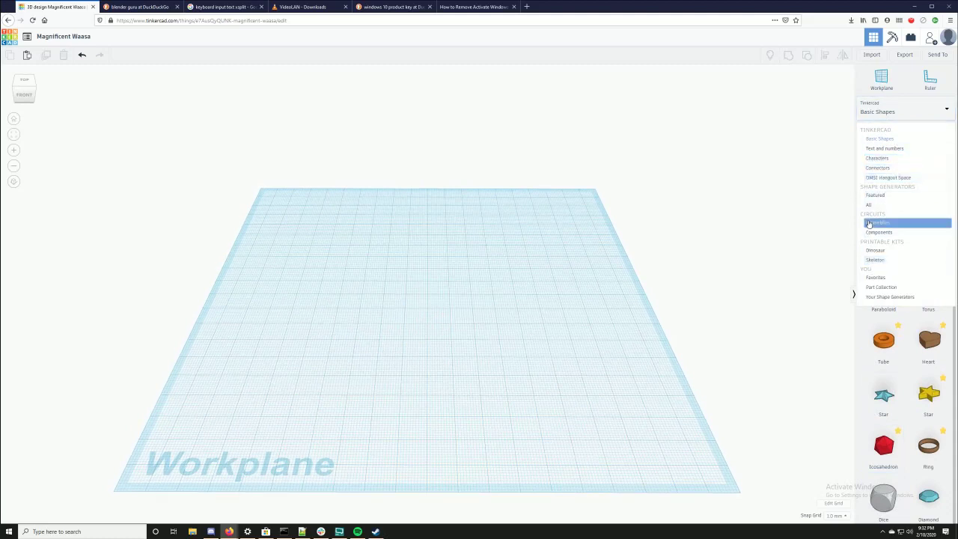
{"action": "left_click", "coordinate": [868, 207]}
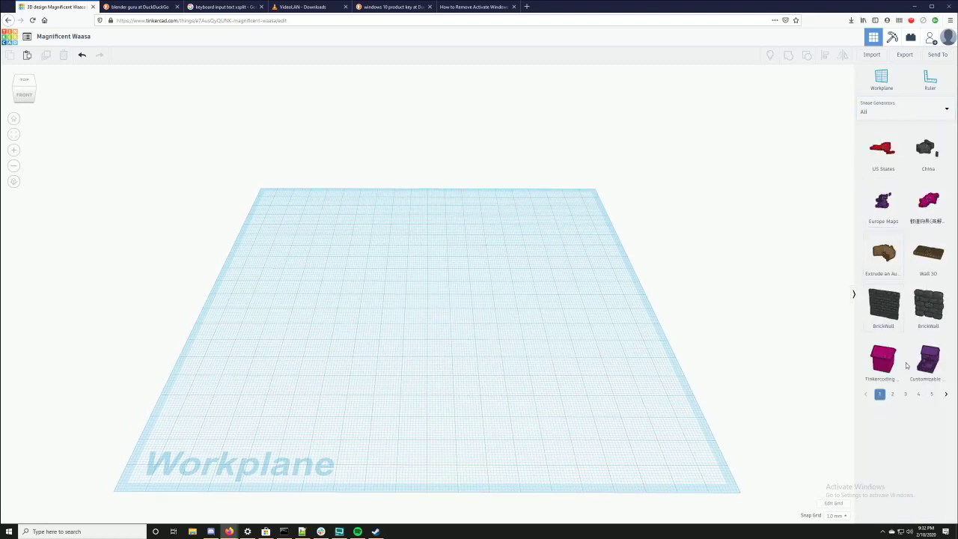
{"action": "left_click", "coordinate": [906, 394]}
{"action": "left_click", "coordinate": [918, 395]}
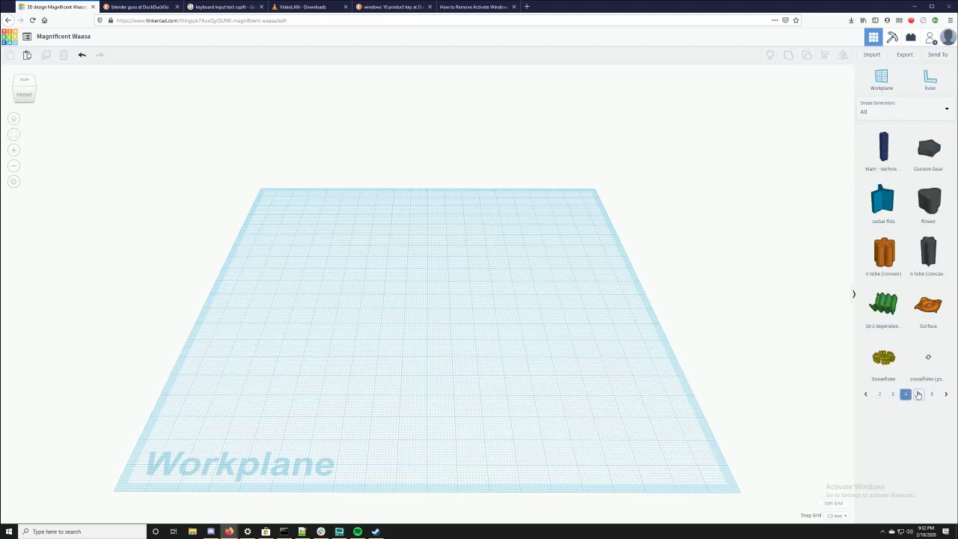
{"action": "left_click", "coordinate": [920, 394]}
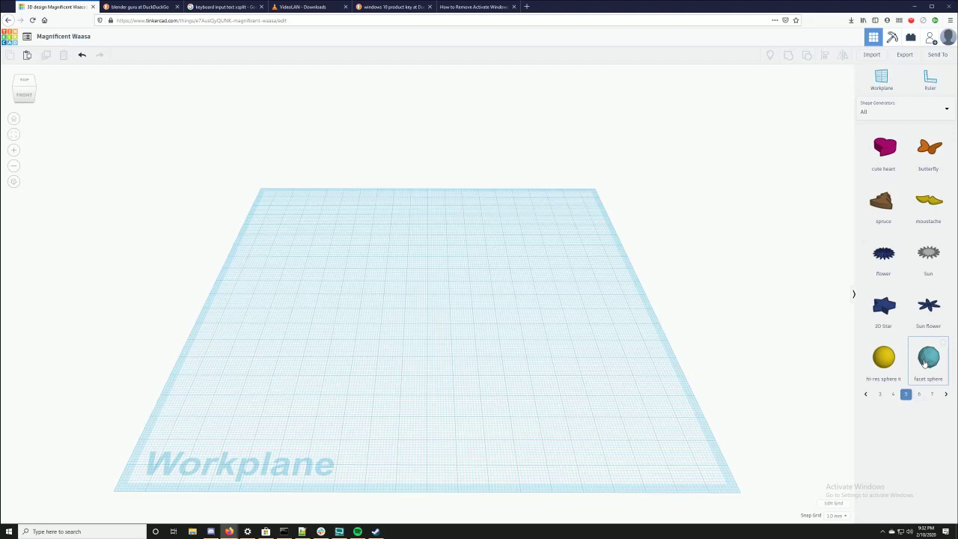
{"action": "left_click_drag", "start_coordinate": [932, 363], "coordinate": [524, 380]}
{"action": "right_click_drag", "start_coordinate": [524, 379], "coordinate": [573, 390]}
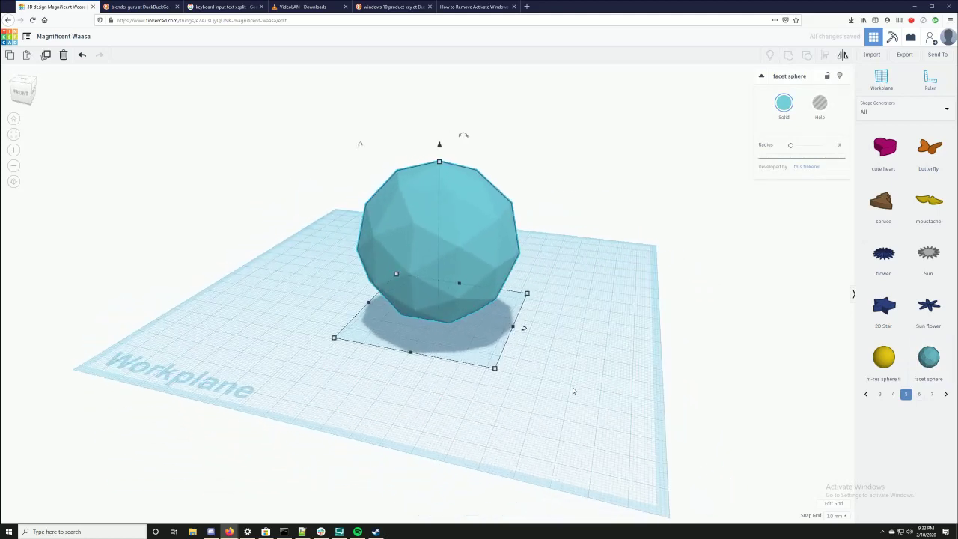
- Make the facet sphere transparent
{"action": "right_click_drag", "start_coordinate": [490, 355], "coordinate": [547, 389]}
{"action": "left_click", "coordinate": [783, 103]}
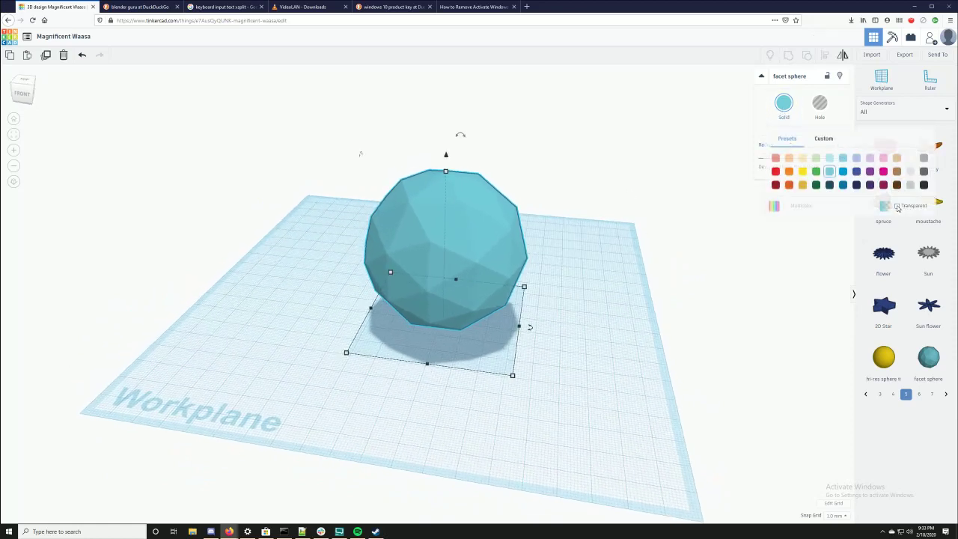
{"action": "left_click", "coordinate": [896, 206]}
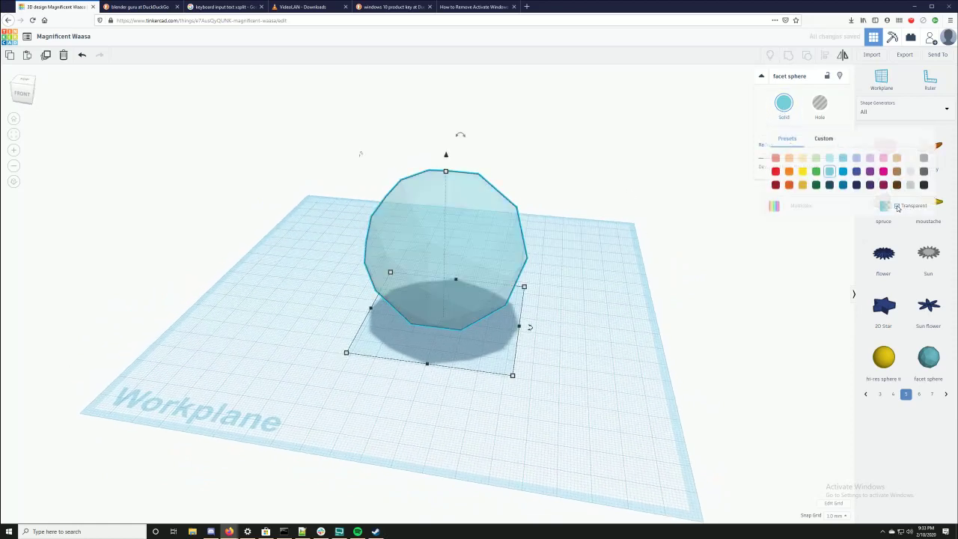
{"action": "left_click", "coordinate": [612, 307]}
- Duplicate the facet sphere as a hole and shrink the copy slightly to leave a thin wall
{"action": "left_click", "coordinate": [514, 271]}
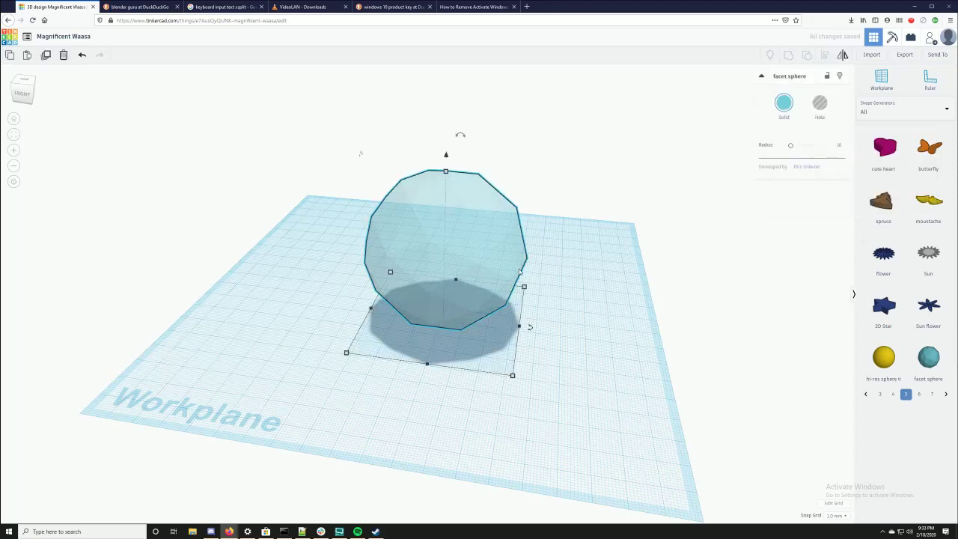
{"action": "key", "text": "ctrl+v"}
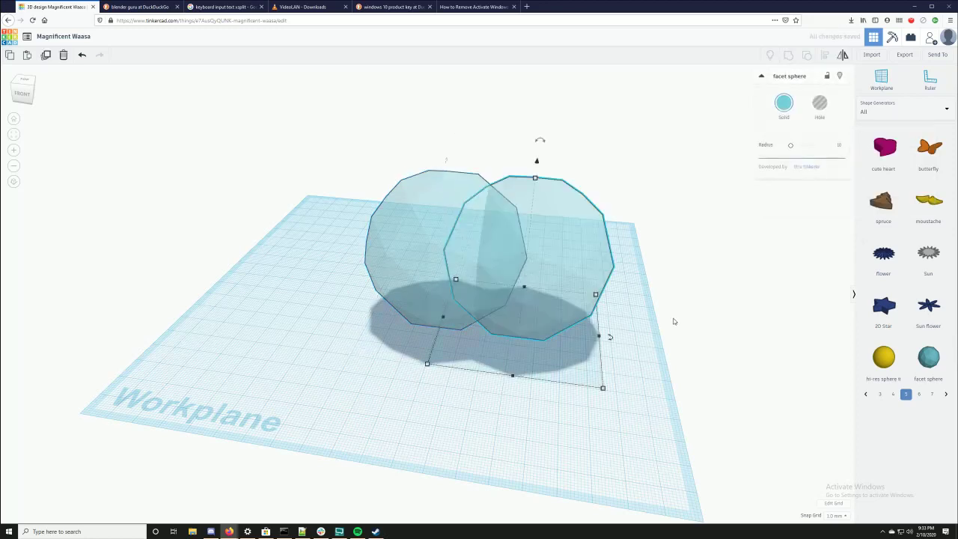
{"action": "left_click", "coordinate": [818, 103]}
{"action": "left_click_drag", "start_coordinate": [603, 388], "coordinate": [592, 380]}
- Center-align the solid sphere and the smaller hole sphere on all three axes
{"action": "left_click_drag", "start_coordinate": [665, 434], "coordinate": [362, 198]}
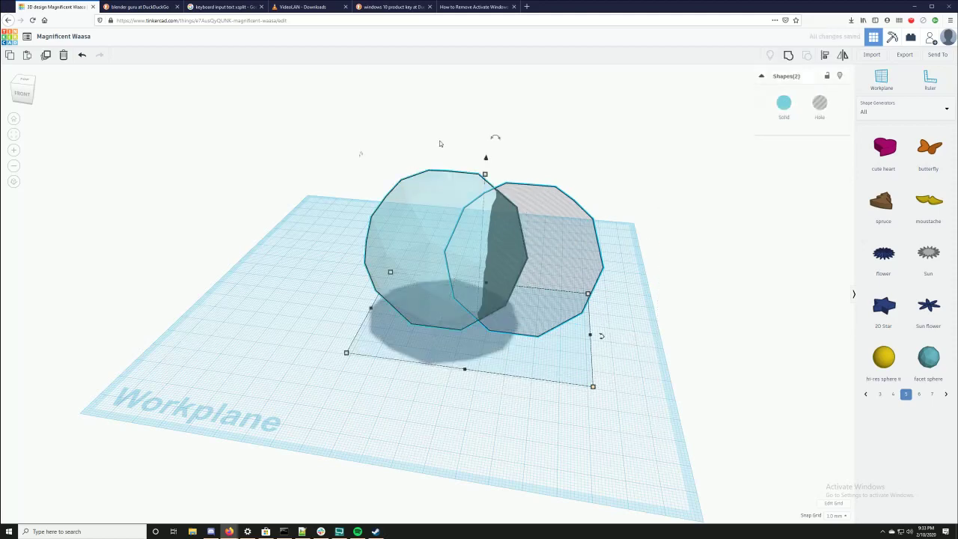
{"action": "right_click_drag", "start_coordinate": [678, 291], "coordinate": [523, 369]}
{"action": "left_click", "coordinate": [414, 417]}
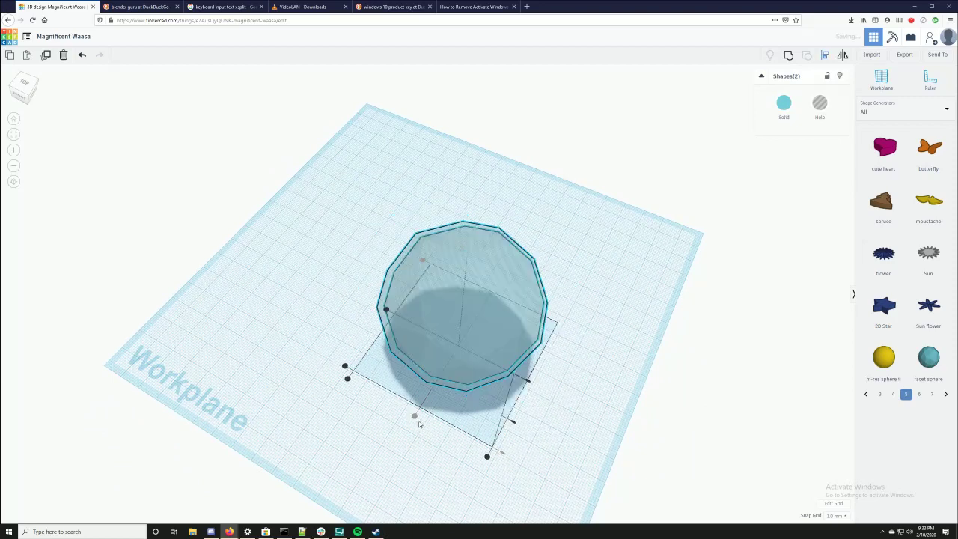
{"action": "right_click_drag", "start_coordinate": [362, 360], "coordinate": [444, 283]}
{"action": "left_click", "coordinate": [394, 324]}
{"action": "left_click", "coordinate": [536, 265]}
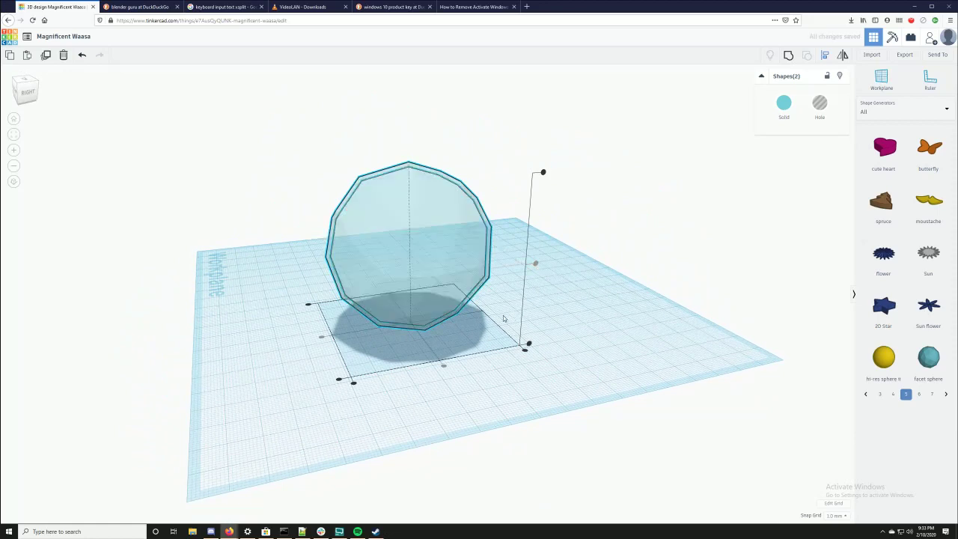
{"action": "left_click", "coordinate": [583, 296]}
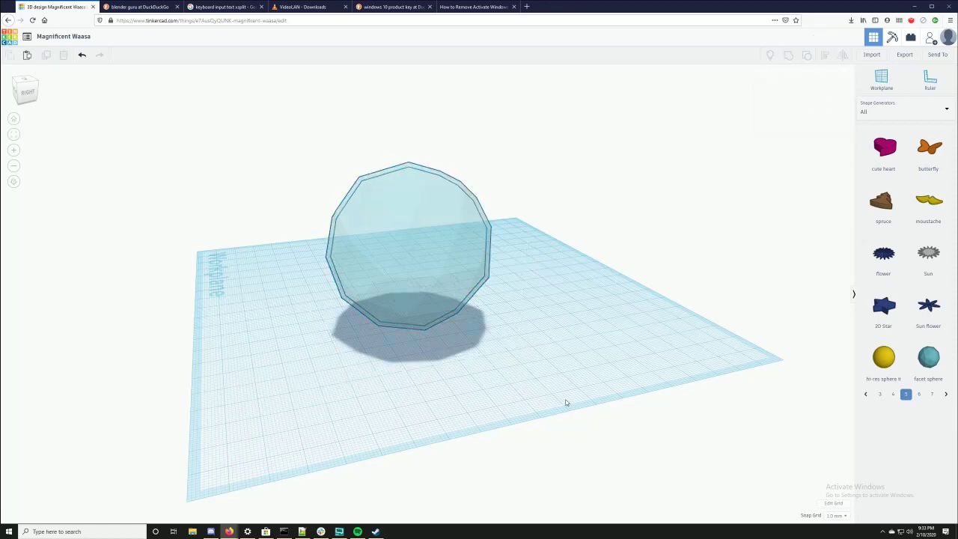
- Group the solid and hole spheres into one hollow shell
{"action": "left_click_drag", "start_coordinate": [345, 254], "coordinate": [344, 251]}
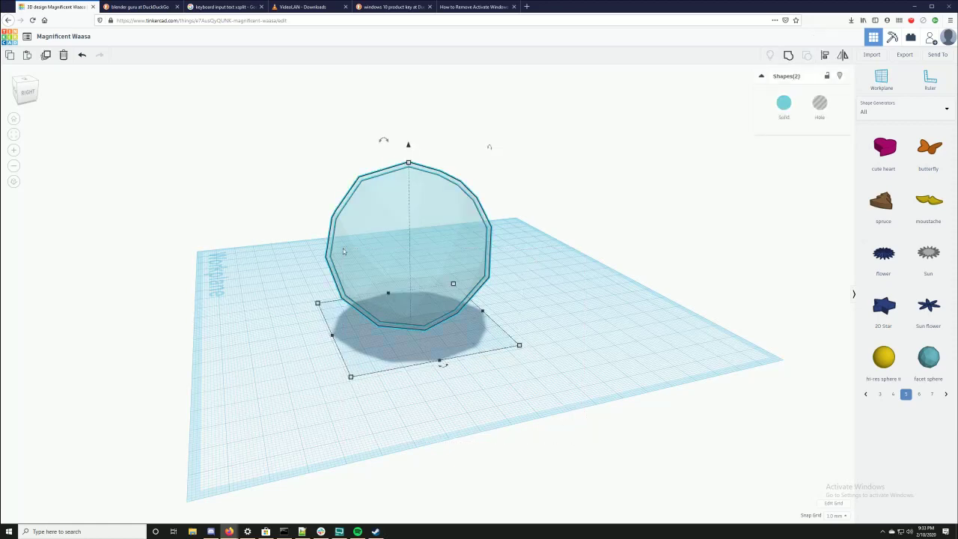
{"action": "left_click", "coordinate": [789, 55]}
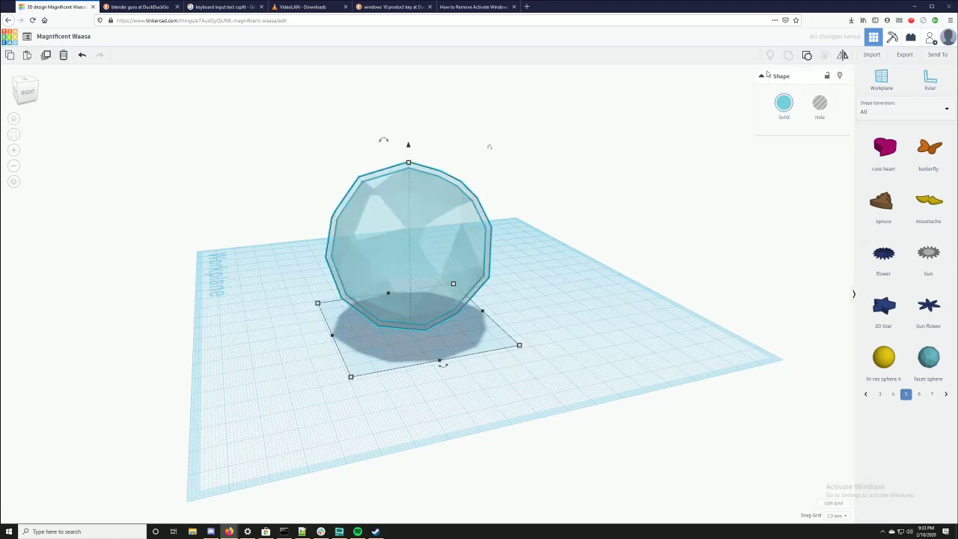
{"action": "right_click_drag", "start_coordinate": [574, 186], "coordinate": [656, 187]}
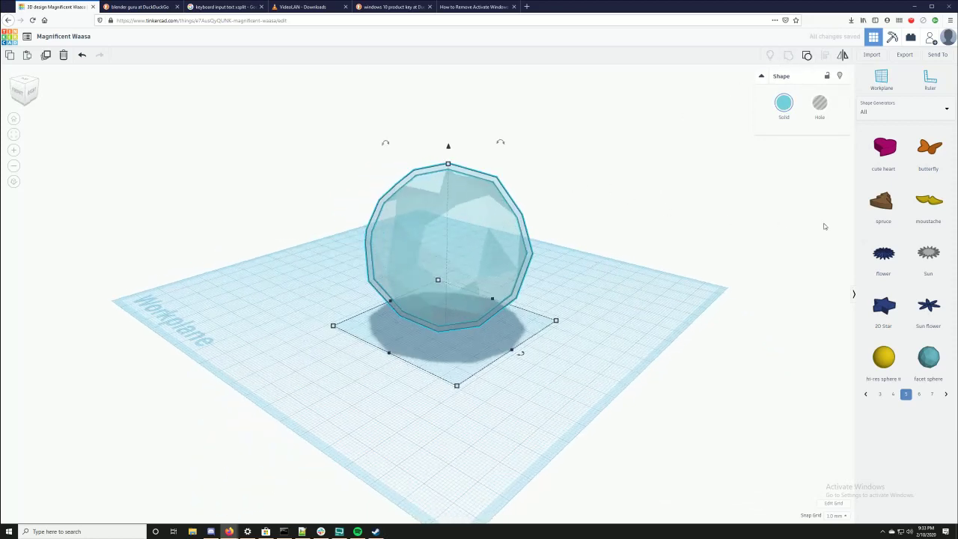
- Place a solid box from Basic Shapes in front of the sphere and flatten it to 6 mm high
{"action": "left_click", "coordinate": [898, 110]}
{"action": "left_click", "coordinate": [882, 136]}
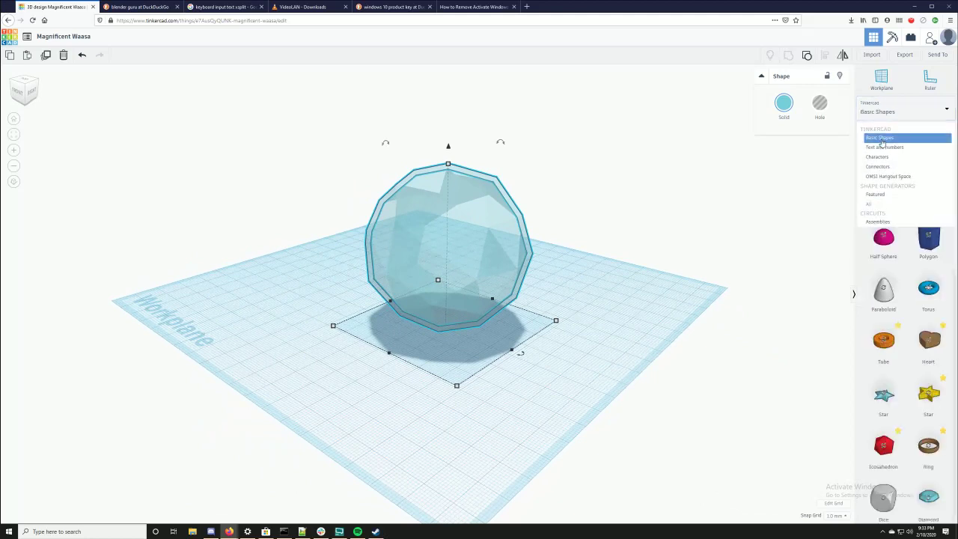
{"action": "scroll", "coordinate": [920, 299], "scroll_direction": "up", "scroll_amount": 5}
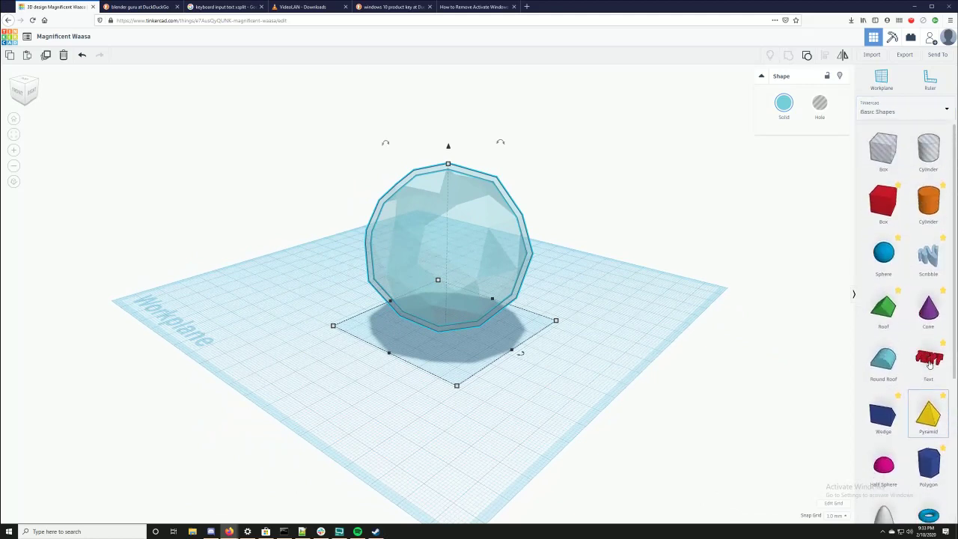
{"action": "left_click_drag", "start_coordinate": [883, 200], "coordinate": [439, 364]}
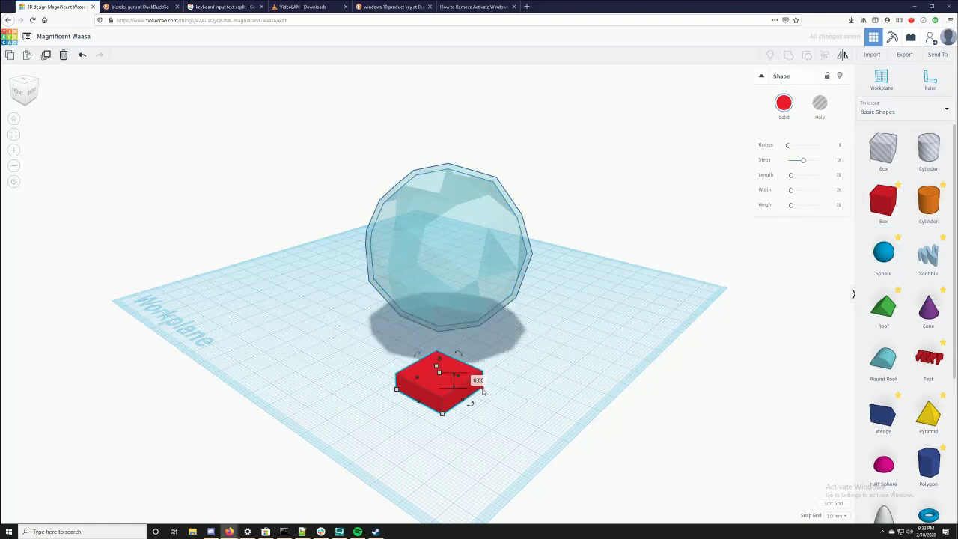
- Widen the flat box so it covers the whole sphere and raise it 46 mm above the workplane
{"action": "left_click_drag", "start_coordinate": [443, 413], "coordinate": [484, 515]}
{"action": "left_click_drag", "start_coordinate": [575, 431], "coordinate": [799, 373]}
{"action": "left_click_drag", "start_coordinate": [699, 417], "coordinate": [527, 305]}
{"action": "right_click_drag", "start_coordinate": [538, 325], "coordinate": [427, 300]}
{"action": "left_click_drag", "start_coordinate": [449, 278], "coordinate": [409, 175]}
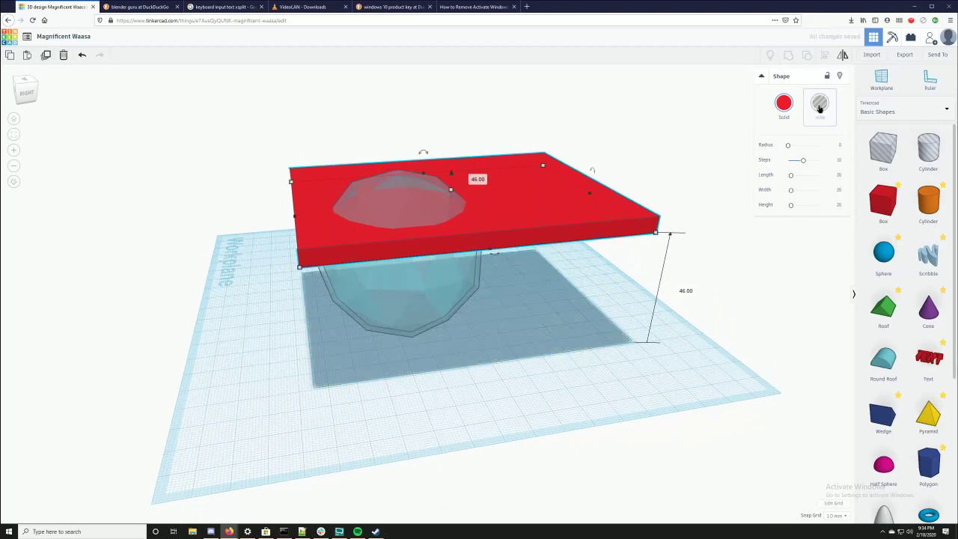
- Turn the raised box into a hole and switch off transparency for the hollow sphere
{"action": "left_click", "coordinate": [819, 102]}
{"action": "left_click", "coordinate": [458, 288]}
{"action": "left_click", "coordinate": [783, 103]}
{"action": "left_click", "coordinate": [896, 206]}
{"action": "right_click_drag", "start_coordinate": [605, 303], "coordinate": [578, 284]}
- Increase the height of the box hole so it encloses the entire top of the sphere
{"action": "left_click", "coordinate": [456, 215]}
{"action": "left_click_drag", "start_coordinate": [449, 185], "coordinate": [450, 127]}
{"action": "right_click_drag", "start_coordinate": [547, 246], "coordinate": [504, 201]}
{"action": "left_click_drag", "start_coordinate": [457, 110], "coordinate": [454, 117]}
- Group the box hole with the hollow sphere to cut off its top and form an open bowl
{"action": "left_click_drag", "start_coordinate": [581, 422], "coordinate": [431, 217]}
{"action": "key", "text": "ctrl+g"}
{"action": "right_click_drag", "start_coordinate": [567, 310], "coordinate": [471, 282]}
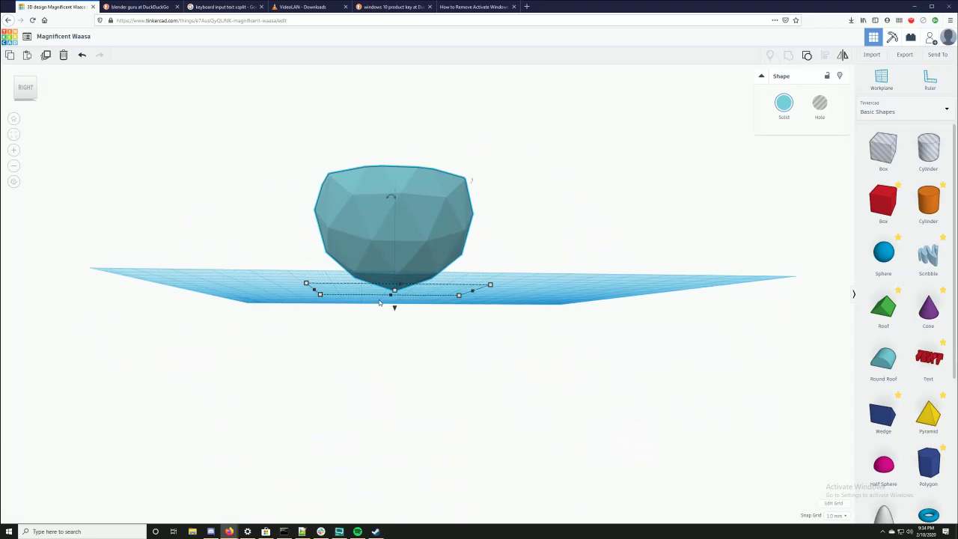
{"action": "right_click_drag", "start_coordinate": [500, 247], "coordinate": [400, 260]}
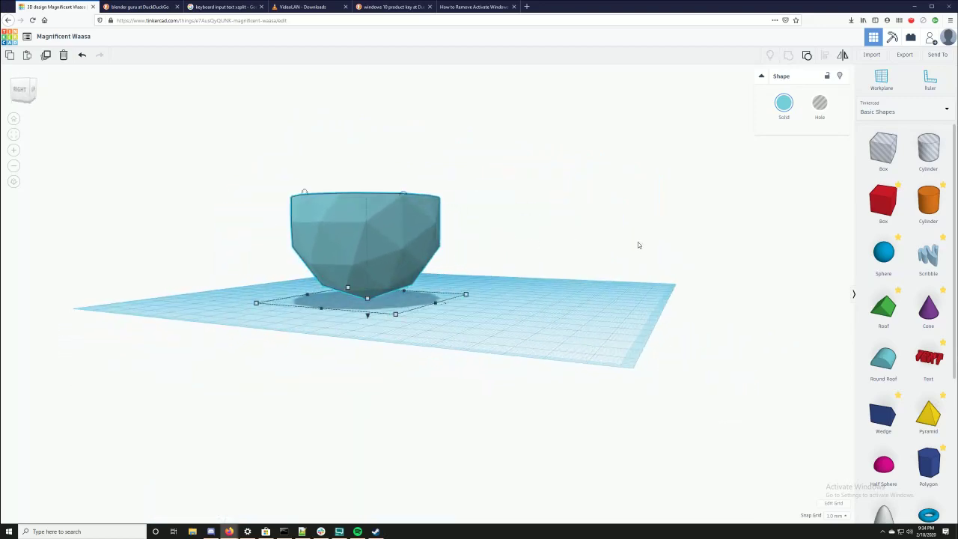
- Place a second box beside the bowl and flatten it to 6 mm high
{"action": "right_click_drag", "start_coordinate": [756, 238], "coordinate": [708, 229]}
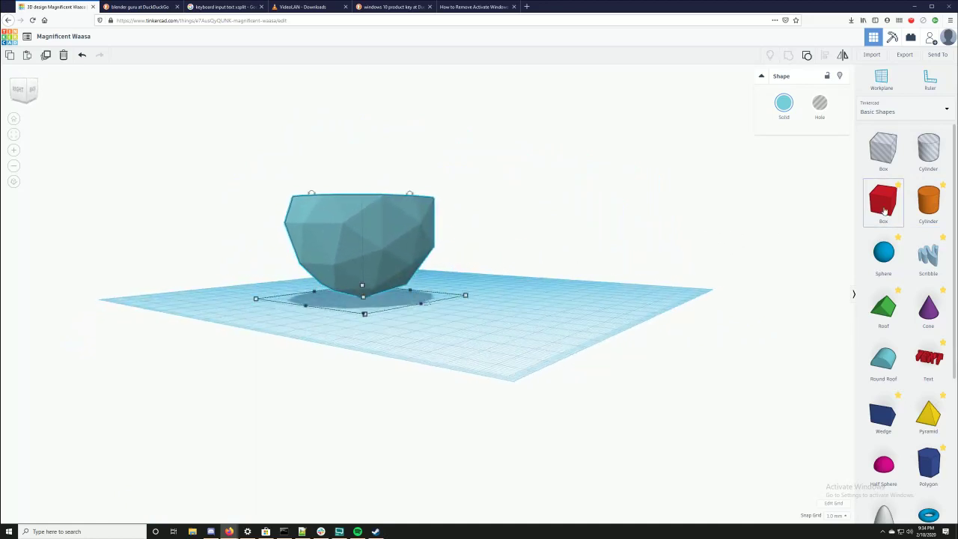
{"action": "left_click_drag", "start_coordinate": [883, 211], "coordinate": [432, 344]}
{"action": "right_click_drag", "start_coordinate": [525, 336], "coordinate": [659, 337]}
{"action": "left_click_drag", "start_coordinate": [564, 289], "coordinate": [566, 336]}
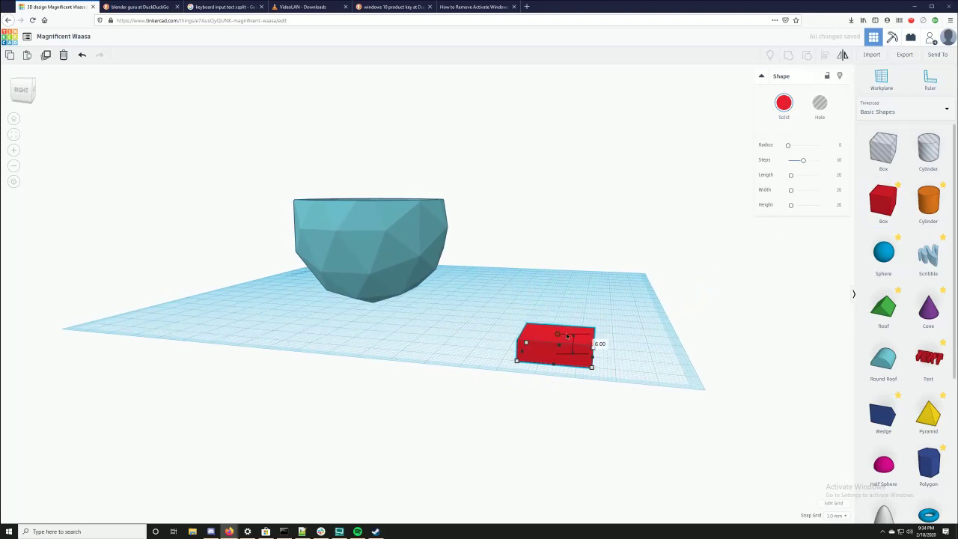
- Widen the second box and position it so it spans the bowl's pointed base
{"action": "left_click_drag", "start_coordinate": [517, 361], "coordinate": [159, 452]}
{"action": "left_click_drag", "start_coordinate": [380, 420], "coordinate": [332, 315]}
{"action": "right_click_drag", "start_coordinate": [416, 338], "coordinate": [493, 287]}
{"action": "right_click_drag", "start_coordinate": [390, 292], "coordinate": [473, 353]}
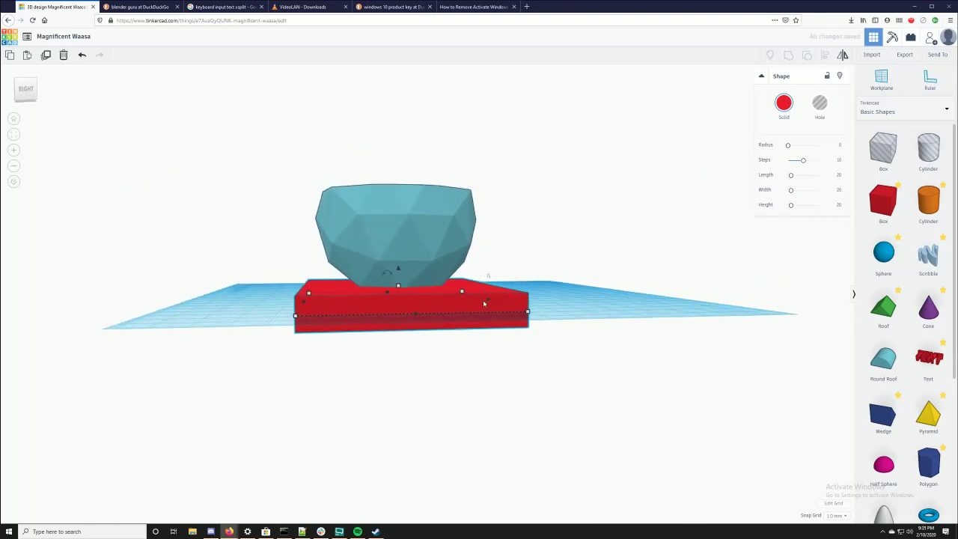
- Turn the lower box into a hole and group it with the bowl to cut the base flat
{"action": "left_click", "coordinate": [819, 103]}
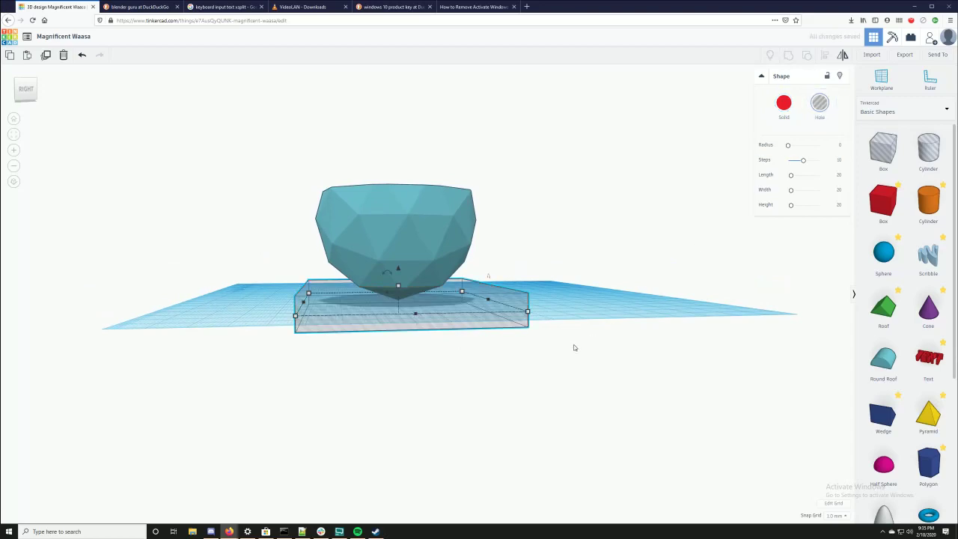
{"action": "left_click", "coordinate": [427, 220], "text": "shift"}
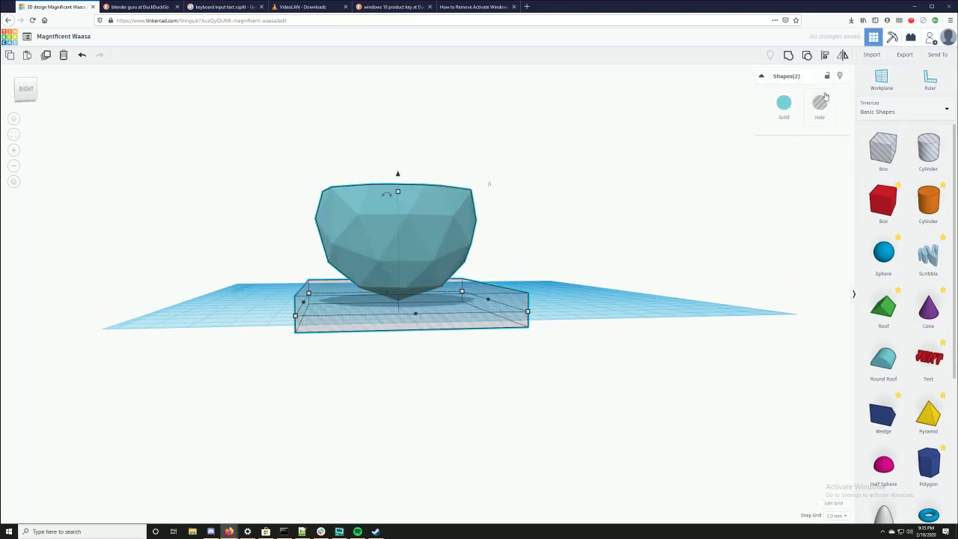
{"action": "left_click", "coordinate": [788, 55]}
{"action": "right_click_drag", "start_coordinate": [560, 259], "coordinate": [720, 394]}
{"action": "right_click_drag", "start_coordinate": [711, 301], "coordinate": [708, 318]}
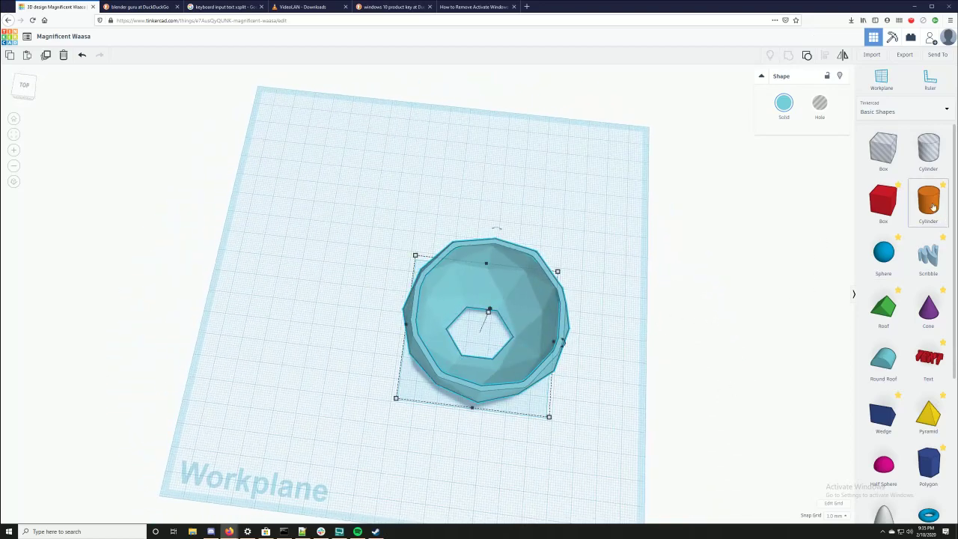
- Place a cylinder at the bowl's base, size it to cover the bottom opening, and raise its sides to the maximum
{"action": "left_click_drag", "start_coordinate": [932, 207], "coordinate": [446, 297]}
{"action": "left_click_drag", "start_coordinate": [501, 365], "coordinate": [516, 364]}
{"action": "left_click_drag", "start_coordinate": [792, 145], "coordinate": [817, 146]}
{"action": "right_click_drag", "start_coordinate": [685, 320], "coordinate": [502, 282]}
- Center-align the cylinder and the bowl along both horizontal axes
{"action": "left_click_drag", "start_coordinate": [559, 360], "coordinate": [387, 225]}
{"action": "left_click", "coordinate": [824, 56]}
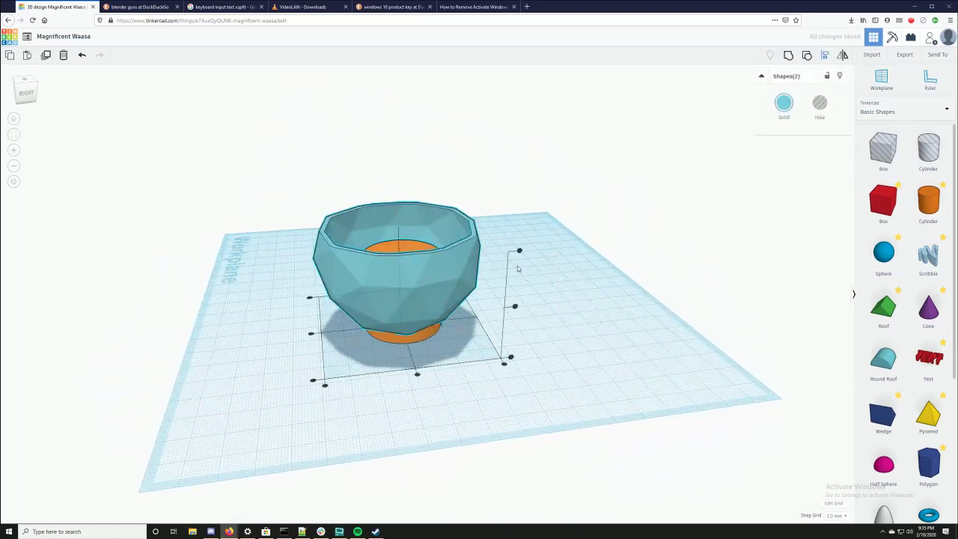
{"action": "left_click", "coordinate": [418, 372]}
{"action": "left_click", "coordinate": [310, 335]}
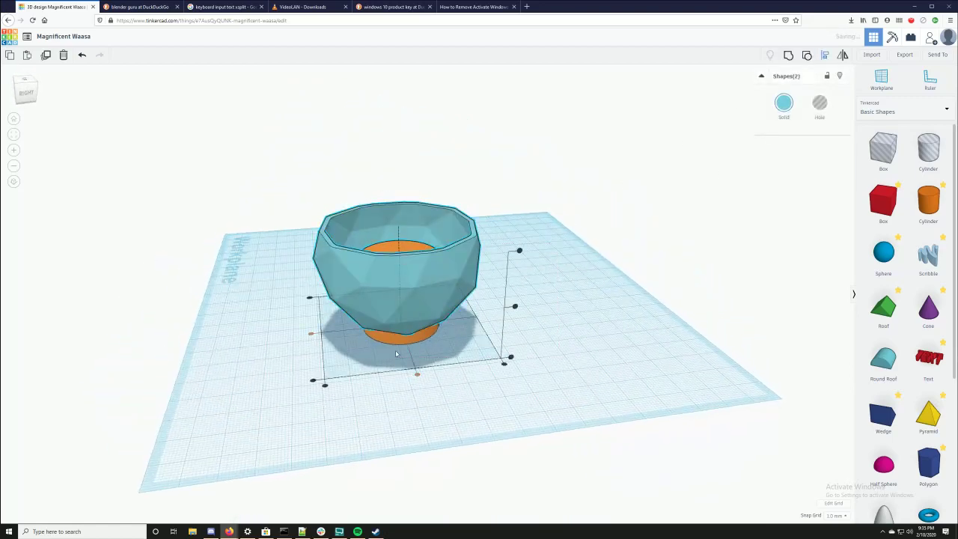
{"action": "right_click_drag", "start_coordinate": [556, 357], "coordinate": [543, 364]}
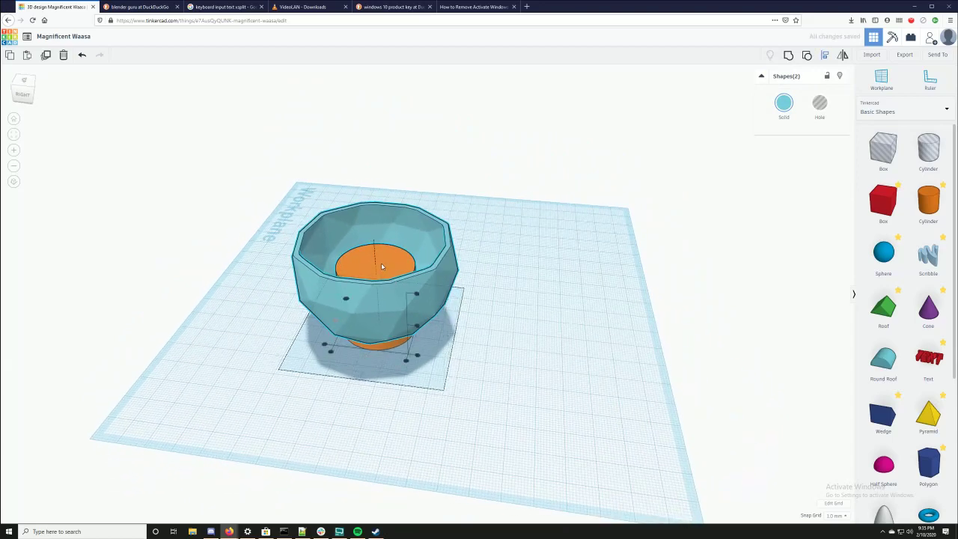
- Reduce the cylinder's height to 7 mm so it forms a thin floor inside the bowl
{"action": "left_click", "coordinate": [502, 293]}
{"action": "left_click", "coordinate": [375, 264]}
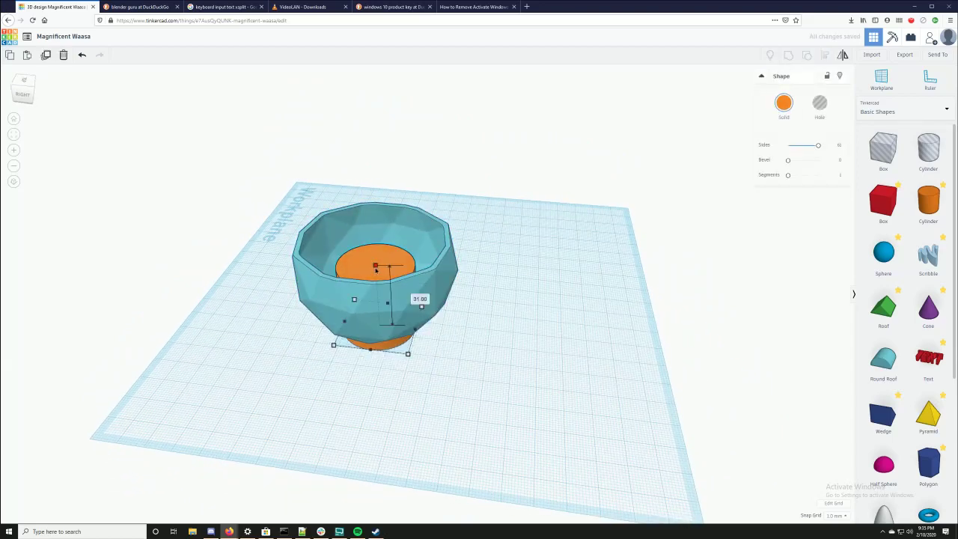
{"action": "right_click_drag", "start_coordinate": [424, 301], "coordinate": [509, 339]}
{"action": "right_click_drag", "start_coordinate": [468, 326], "coordinate": [437, 335]}
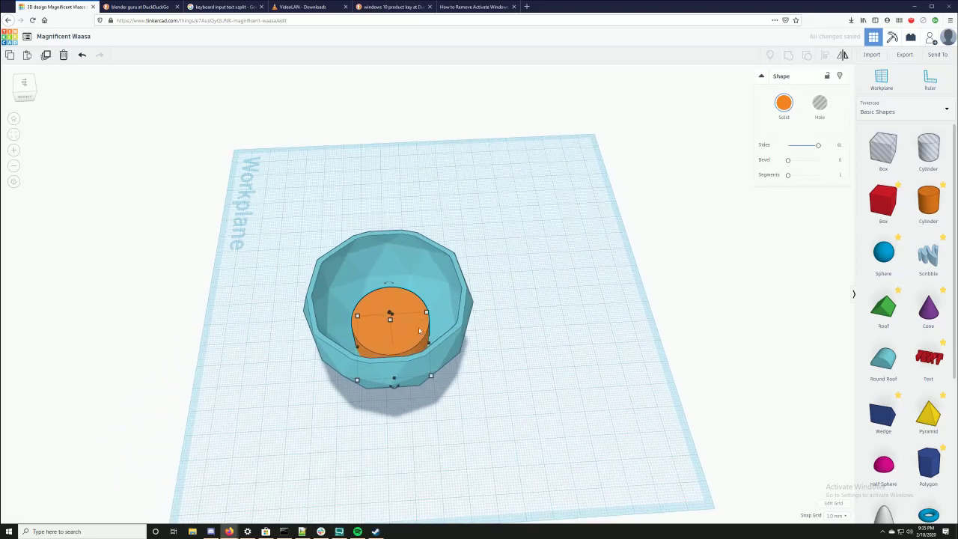
{"action": "left_click_drag", "start_coordinate": [389, 322], "coordinate": [395, 334]}
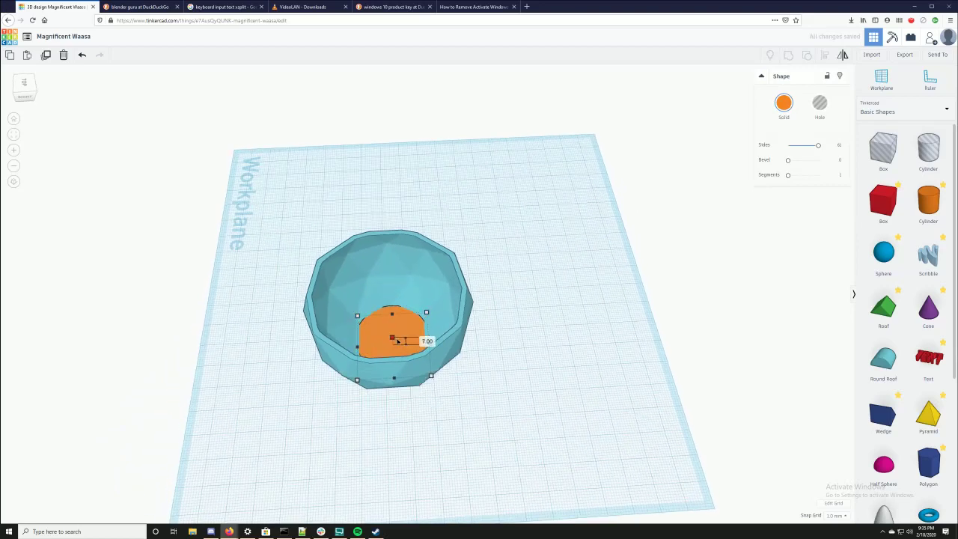
- Adjust the cylinder's lower end so that it does not protrude below the bowl's flat base
{"action": "left_click", "coordinate": [577, 412]}
{"action": "right_click_drag", "start_coordinate": [577, 412], "coordinate": [560, 299]}
{"action": "left_click", "coordinate": [391, 290]}
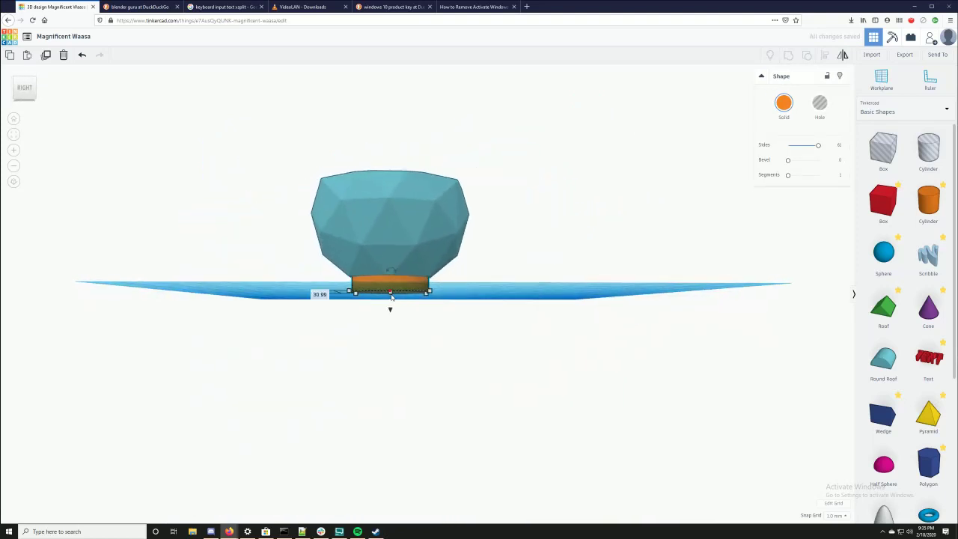
{"action": "left_click_drag", "start_coordinate": [395, 289], "coordinate": [395, 288]}
{"action": "key", "text": "ctrl+z"}
{"action": "right_click_drag", "start_coordinate": [492, 317], "coordinate": [458, 342]}
{"action": "left_click_drag", "start_coordinate": [380, 295], "coordinate": [381, 282]}
{"action": "right_click_drag", "start_coordinate": [433, 294], "coordinate": [430, 433]}
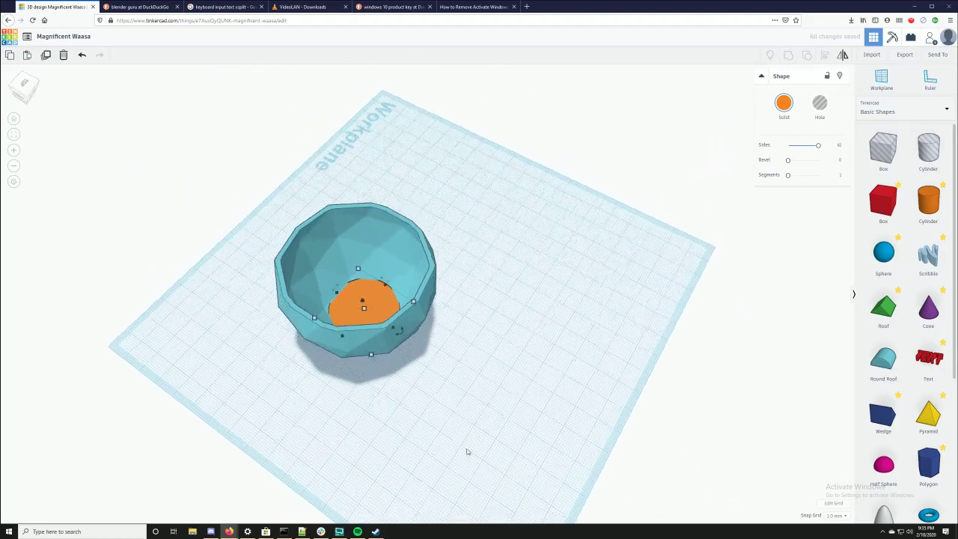
- Group the cylinder with the bowl to close its bottom and check the floor inside
{"action": "left_click", "coordinate": [302, 264], "text": "shift"}
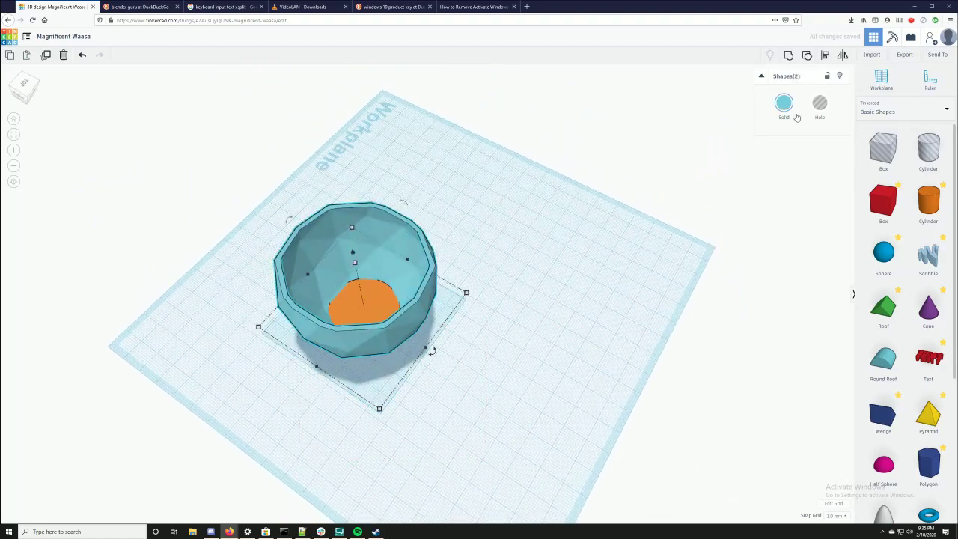
{"action": "left_click", "coordinate": [789, 55]}
{"action": "right_click_drag", "start_coordinate": [701, 147], "coordinate": [596, 251]}
{"action": "scroll", "coordinate": [395, 347], "scroll_direction": "up", "scroll_amount": 10}
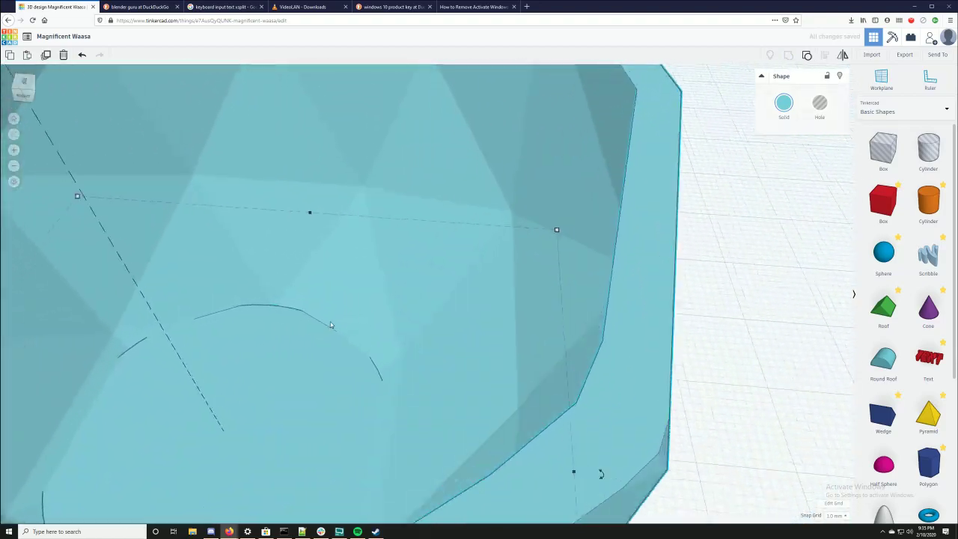
{"action": "scroll", "coordinate": [340, 321], "scroll_direction": "up", "scroll_amount": 8}
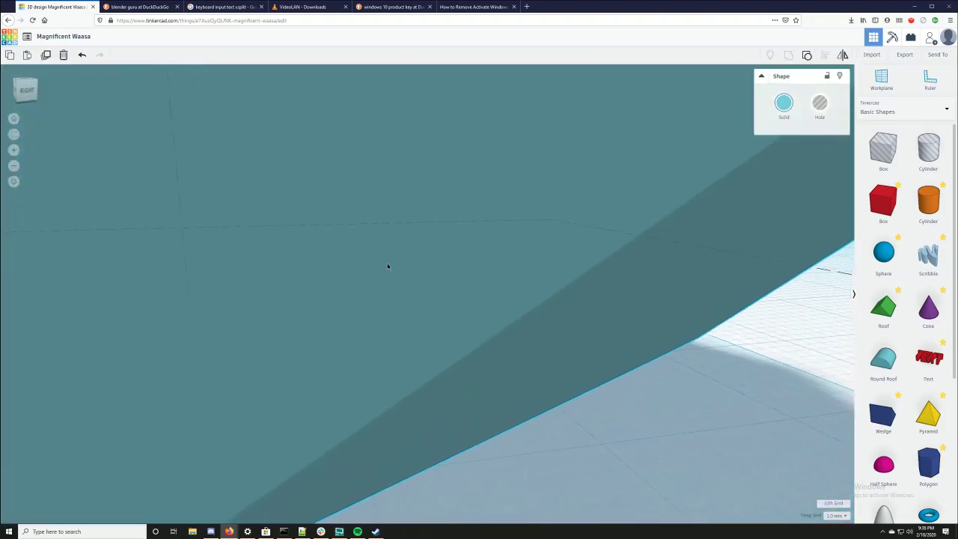
{"action": "right_click_drag", "start_coordinate": [388, 266], "coordinate": [424, 277]}
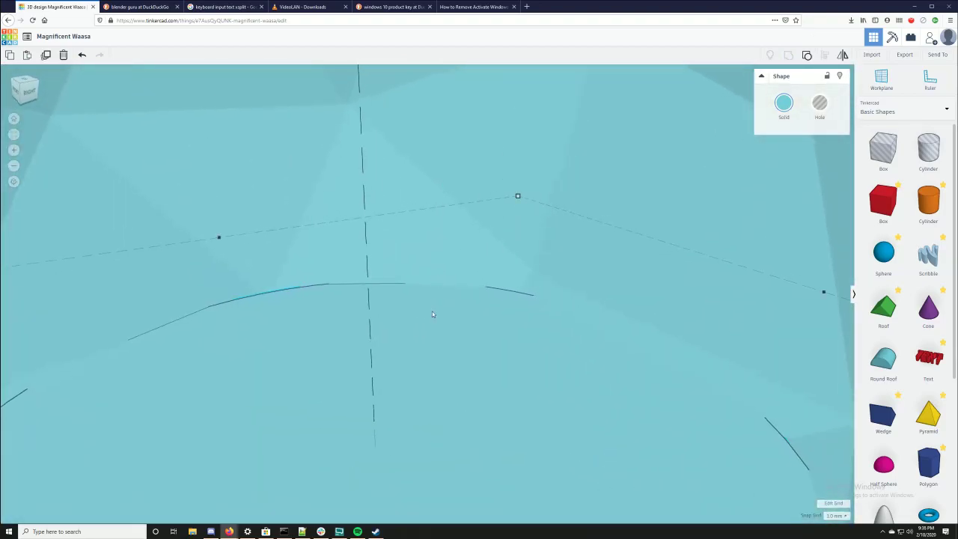
{"action": "scroll", "coordinate": [423, 315], "scroll_direction": "down", "scroll_amount": 10}
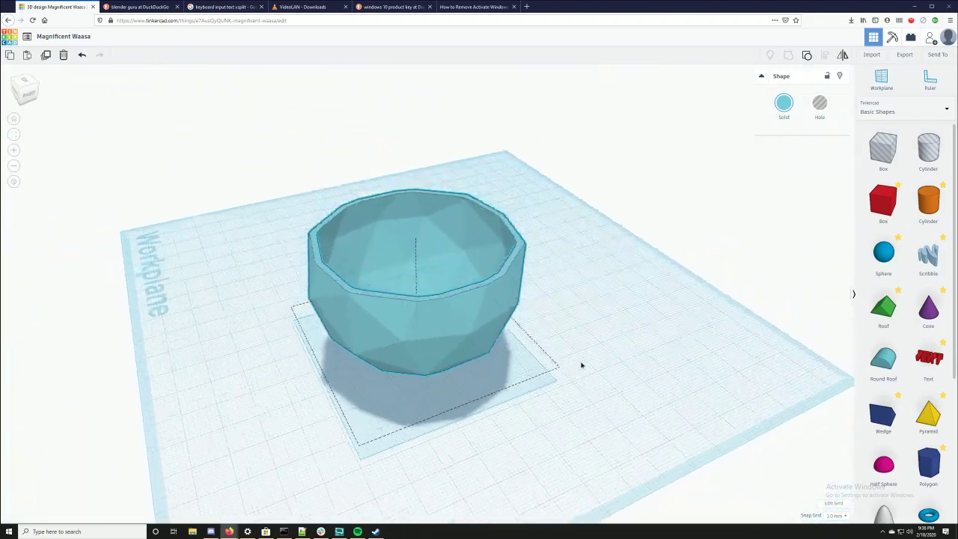
{"action": "right_click_drag", "start_coordinate": [580, 365], "coordinate": [497, 369]}
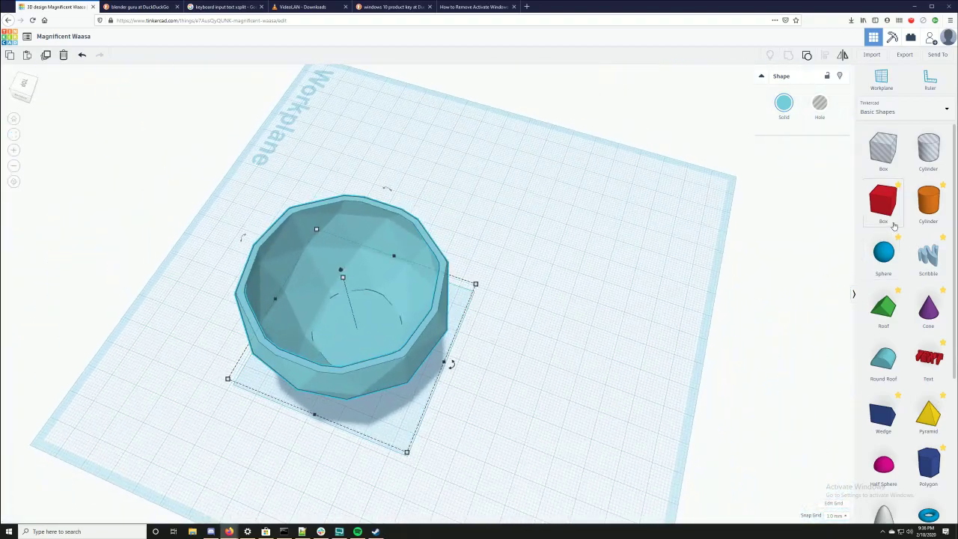
- Place a hole cylinder beside the bowl and make it narrow enough for a drain hole
{"action": "left_click_drag", "start_coordinate": [928, 150], "coordinate": [586, 202]}
{"action": "left_click_drag", "start_coordinate": [569, 325], "coordinate": [546, 288], "text": "shift"}
{"action": "left_click", "coordinate": [555, 295]}
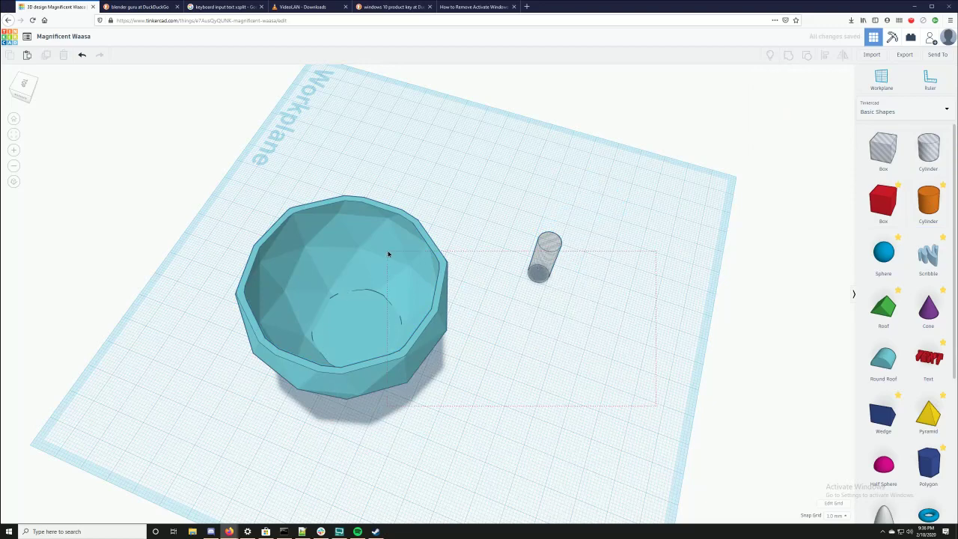
- Center-align the hole cylinder and the bowl along both horizontal axes
{"action": "left_click_drag", "start_coordinate": [387, 254], "coordinate": [387, 255]}
{"action": "left_click", "coordinate": [824, 55]}
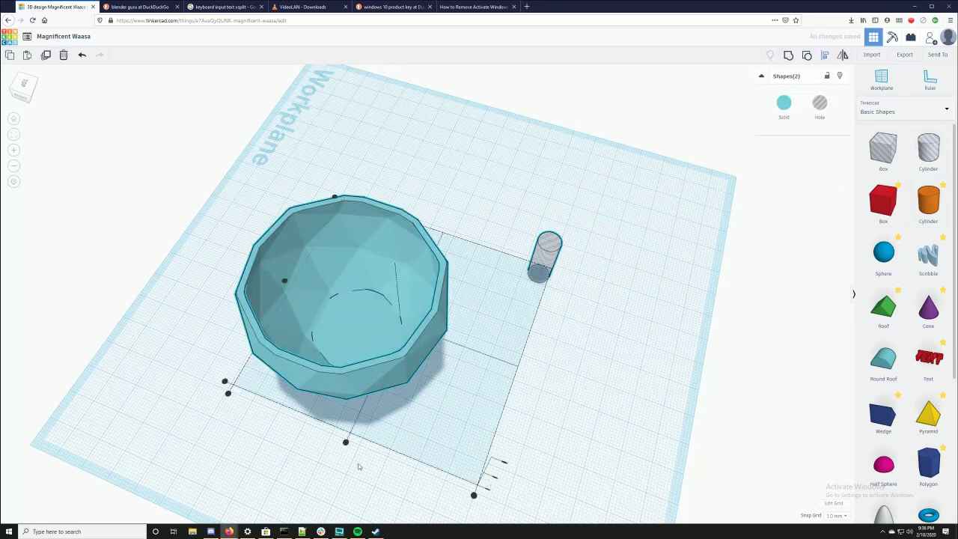
{"action": "left_click", "coordinate": [346, 442]}
{"action": "right_click_drag", "start_coordinate": [338, 464], "coordinate": [540, 465]}
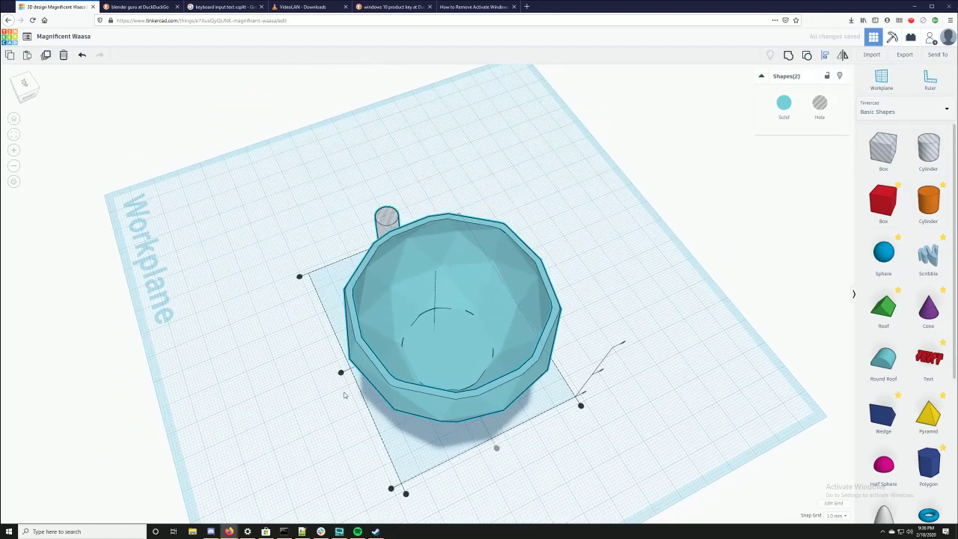
{"action": "left_click", "coordinate": [341, 380]}
{"action": "left_click_drag", "start_coordinate": [423, 326], "coordinate": [368, 377]}
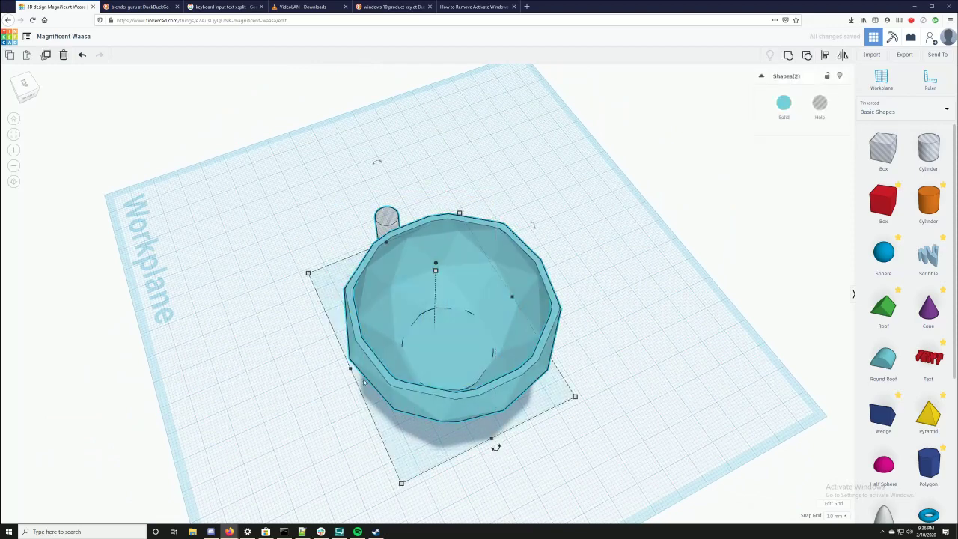
{"action": "left_click", "coordinate": [823, 56]}
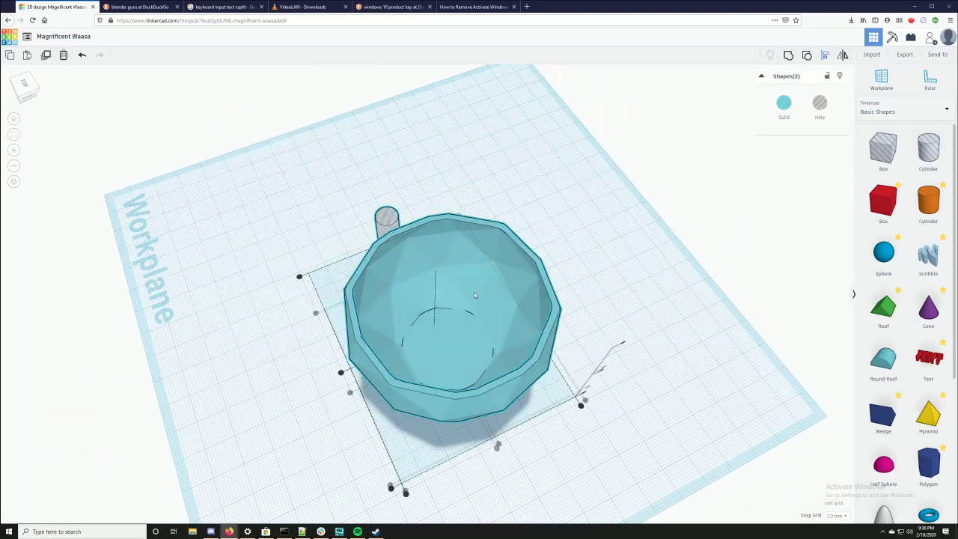
{"action": "left_click", "coordinate": [342, 369]}
- Group the hole cylinder with the bowl to cut a drain hole through its floor
{"action": "left_click", "coordinate": [564, 468]}
{"action": "left_click_drag", "start_coordinate": [564, 468], "coordinate": [375, 245]}
{"action": "left_click", "coordinate": [788, 55]}
- Move the finished bowl off the workplane, beyond its back corner, to free the modelling area
{"action": "right_click_drag", "start_coordinate": [639, 357], "coordinate": [417, 331]}
{"action": "left_click_drag", "start_coordinate": [417, 332], "coordinate": [585, 133]}
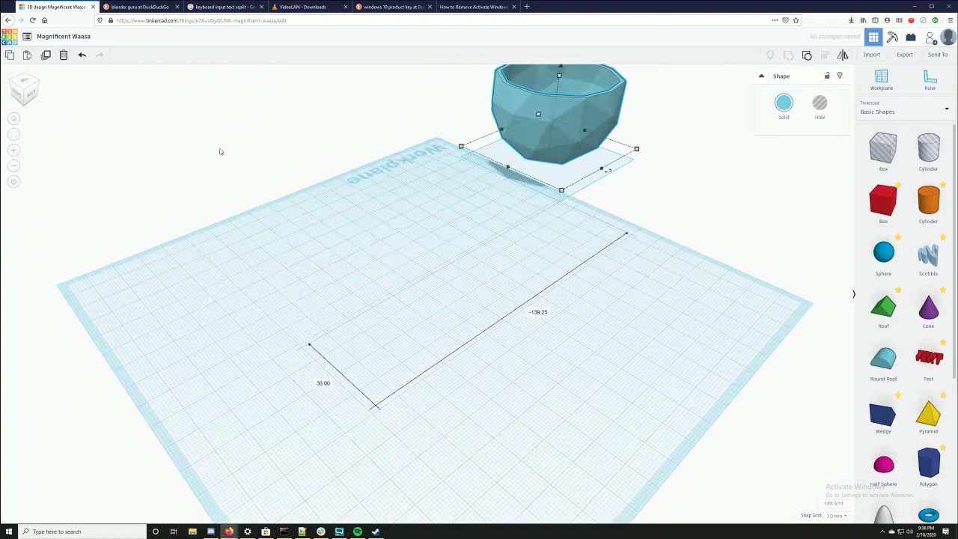
{"action": "left_click", "coordinate": [14, 120]}
{"action": "left_click_drag", "start_coordinate": [86, 339], "coordinate": [135, 131]}
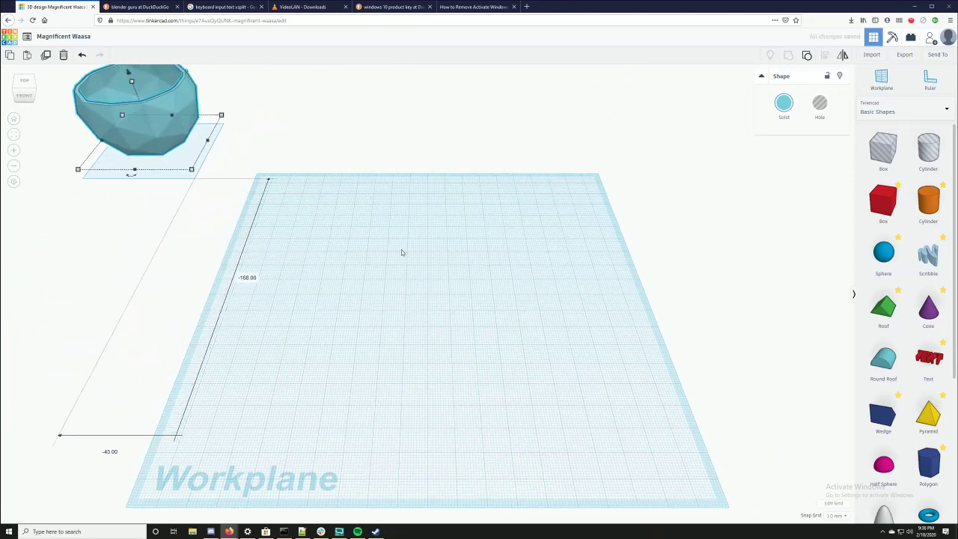
{"action": "left_click", "coordinate": [400, 252]}
{"action": "right_click_drag", "start_coordinate": [409, 254], "coordinate": [387, 226]}
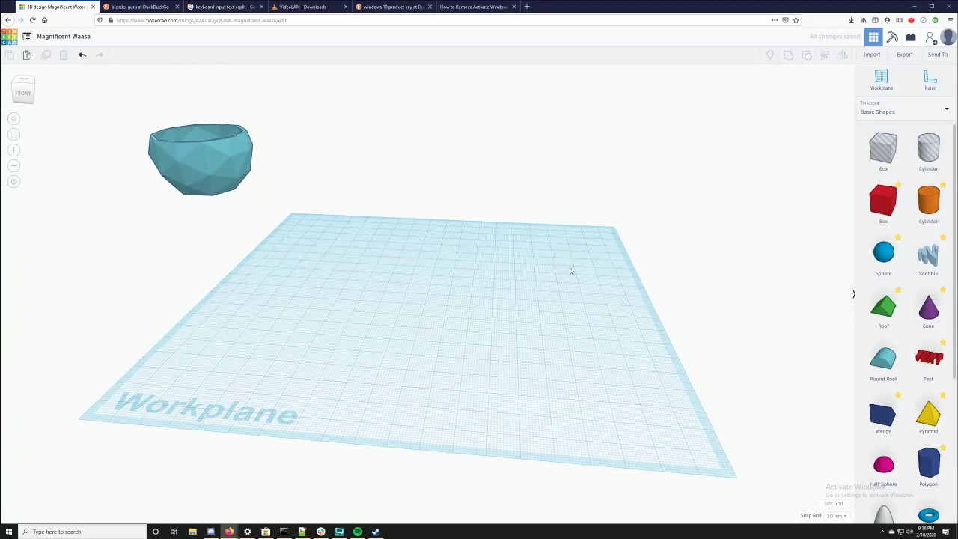
- Find the Twisted polygon among all shape generators, place it on the workplane and scale its footprint to about 58 by 58 mm
{"action": "left_click", "coordinate": [896, 112]}
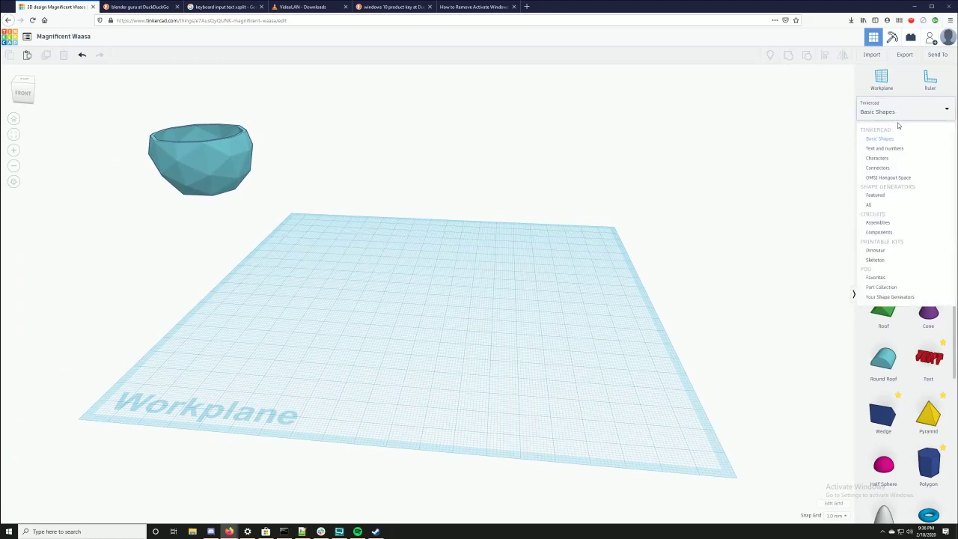
{"action": "left_click", "coordinate": [882, 196]}
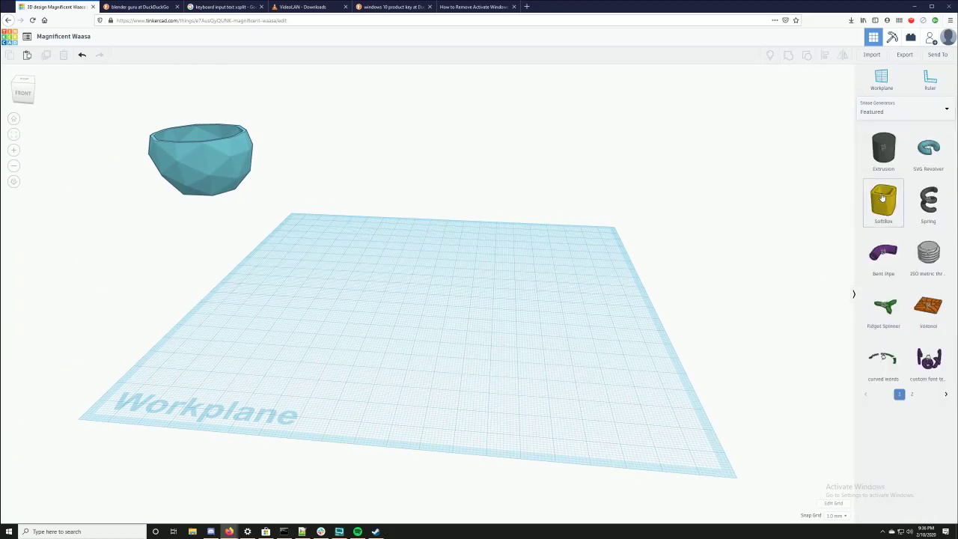
{"action": "left_click", "coordinate": [911, 395]}
{"action": "left_click", "coordinate": [902, 110]}
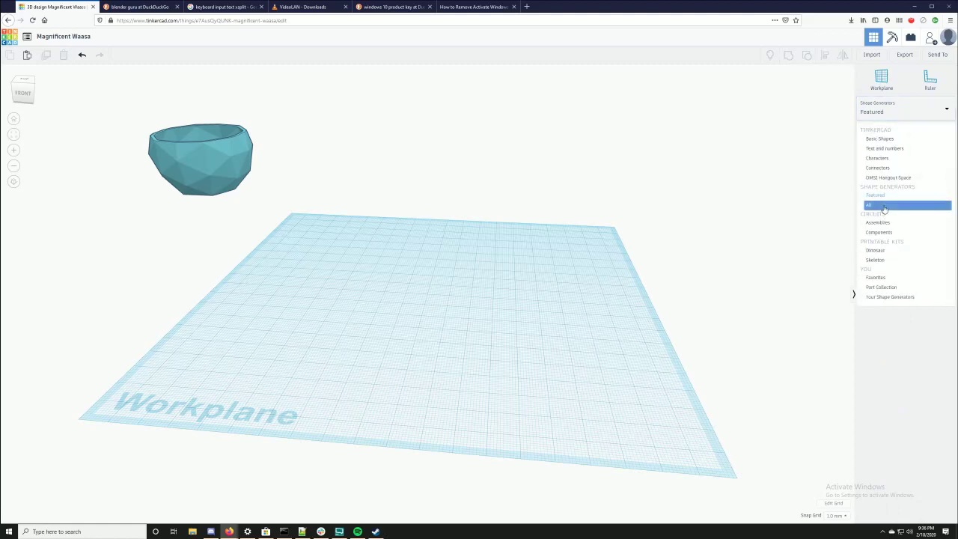
{"action": "left_click", "coordinate": [884, 207]}
{"action": "left_click", "coordinate": [946, 394]}
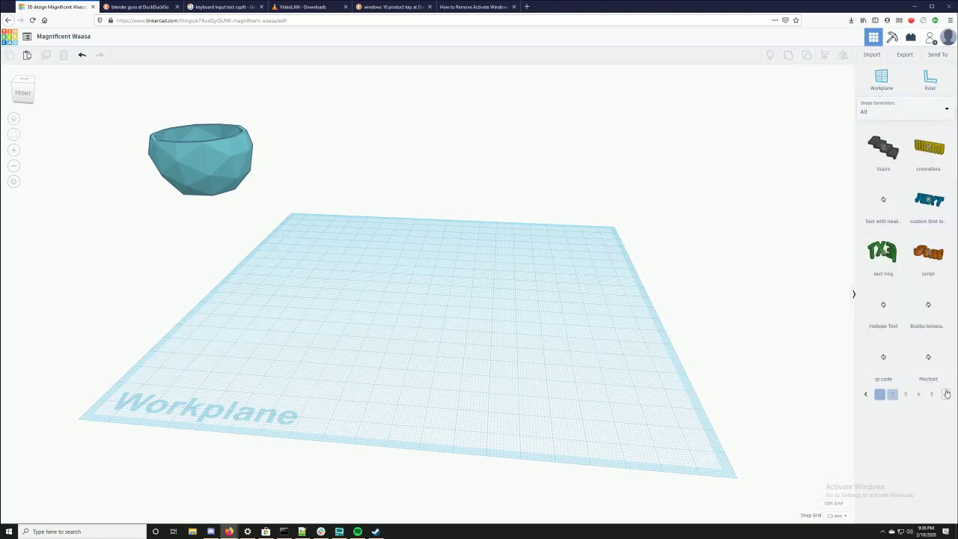
{"action": "left_click", "coordinate": [946, 394]}
{"action": "left_click", "coordinate": [947, 392]}
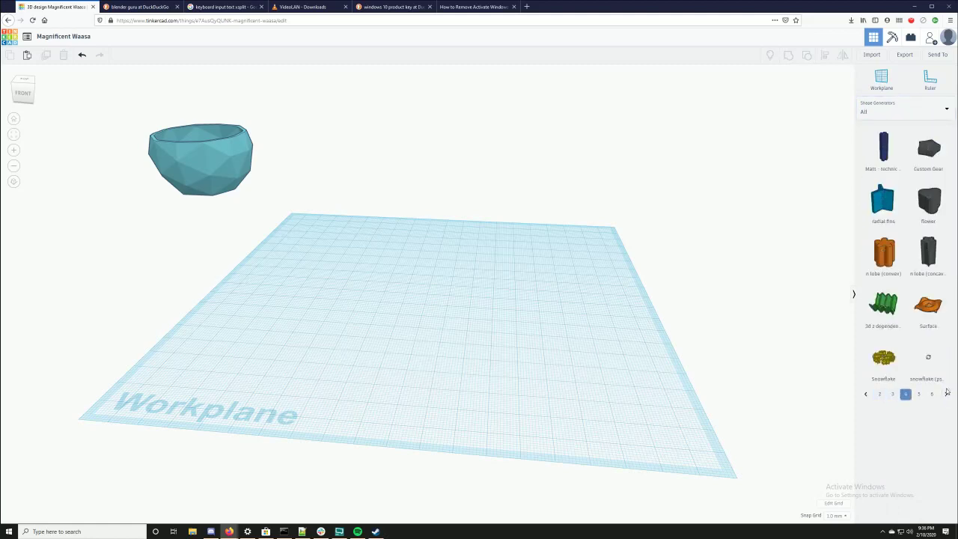
{"action": "left_click", "coordinate": [946, 394]}
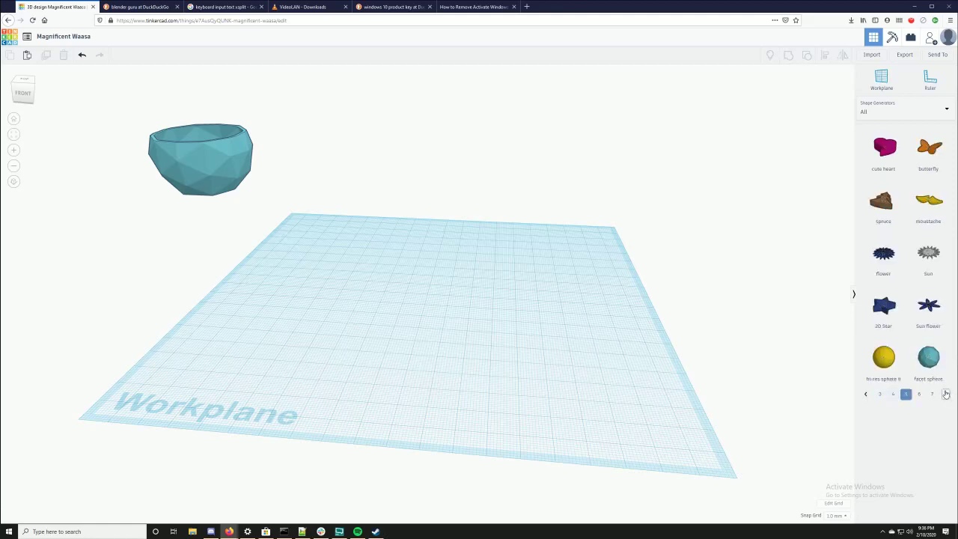
{"action": "left_click", "coordinate": [945, 393]}
{"action": "left_click", "coordinate": [945, 394]}
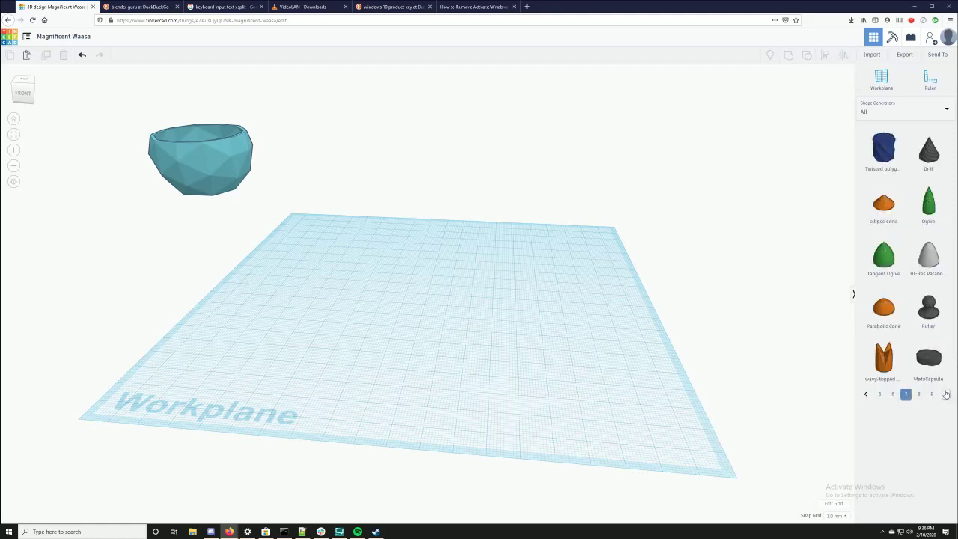
{"action": "left_click_drag", "start_coordinate": [883, 148], "coordinate": [485, 282]}
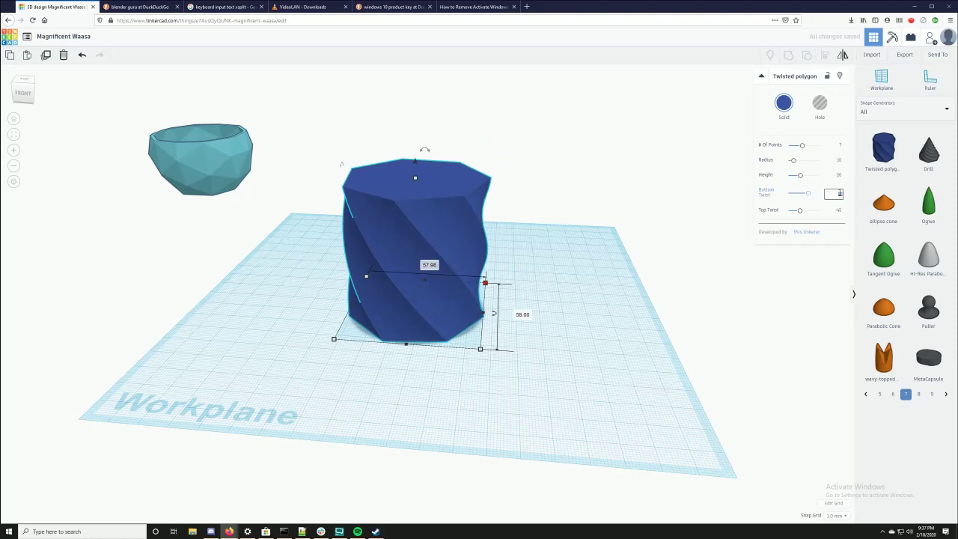
- Set the twisted polygon's bottom twist to 0 and its top twist to 135
{"action": "key", "text": "Return"}
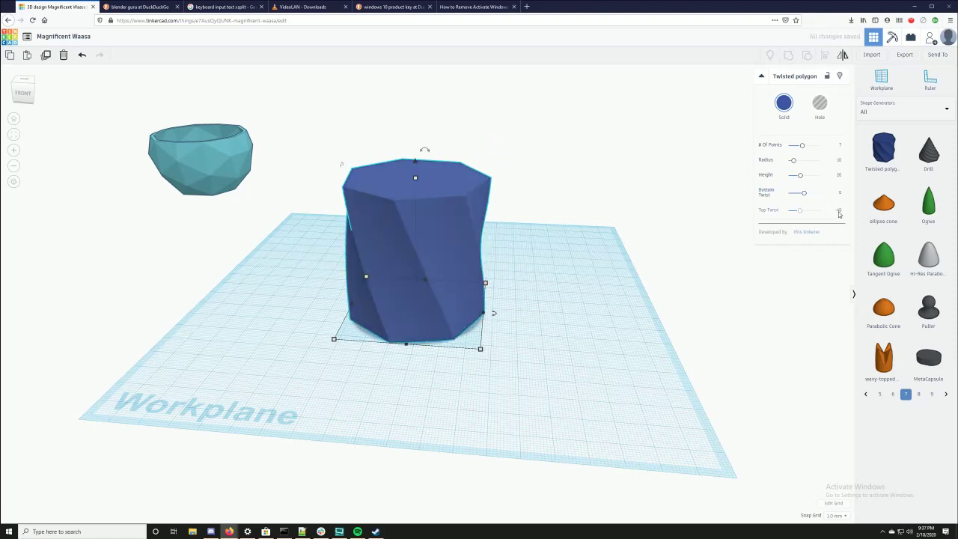
{"action": "type", "text": "135"}
{"action": "key", "text": "Return"}
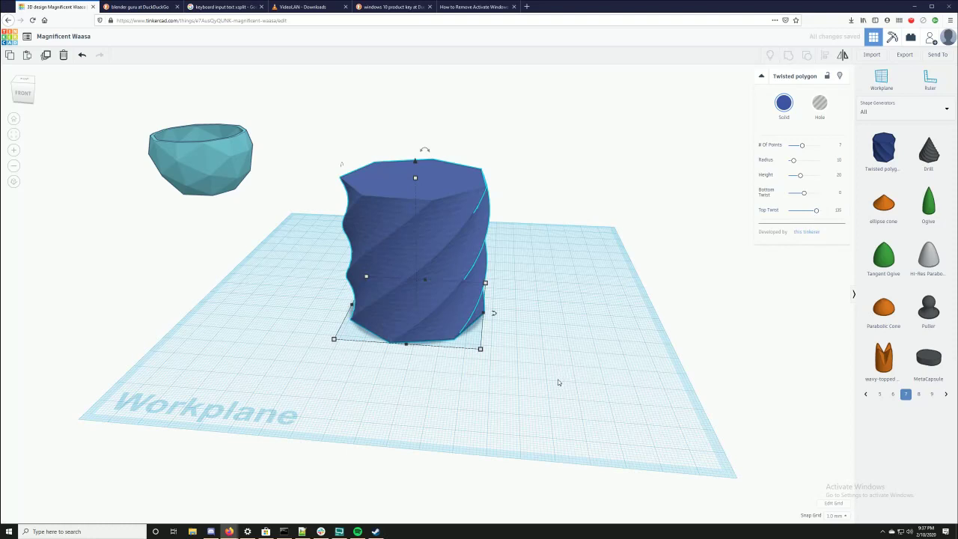
- Duplicate the twisted polygon and set the copy's top twist to -135
{"action": "key", "text": "ctrl+c"}
{"action": "key", "text": "ctrl+v"}
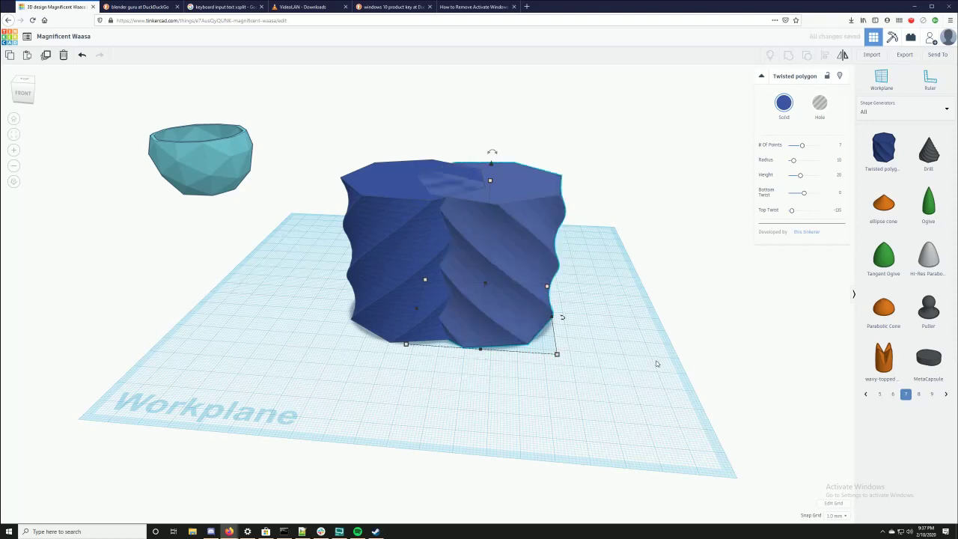
- Center-align the two oppositely twisted polygons so they overlap completely
{"action": "left_click", "coordinate": [688, 389]}
{"action": "left_click", "coordinate": [438, 245]}
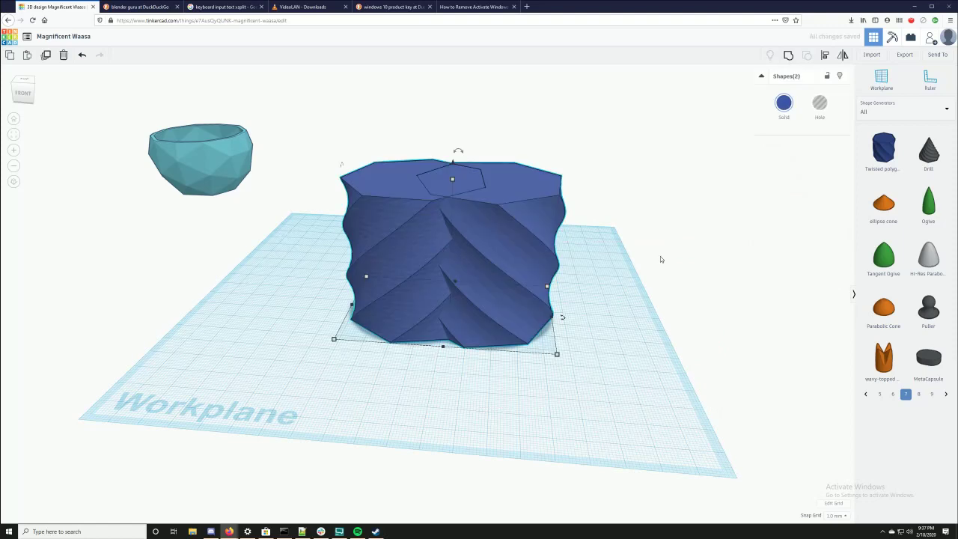
{"action": "left_click", "coordinate": [831, 56]}
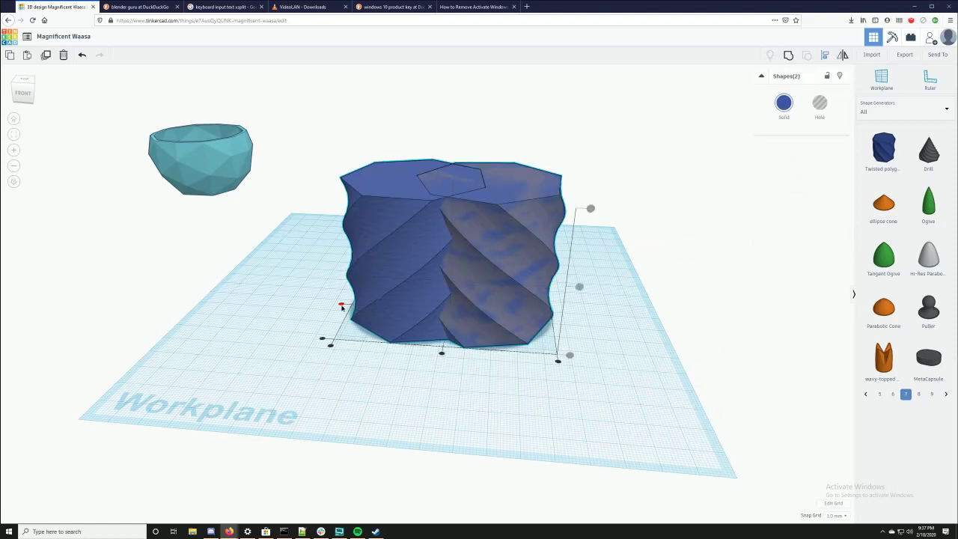
{"action": "left_click", "coordinate": [442, 353]}
{"action": "right_click_drag", "start_coordinate": [526, 382], "coordinate": [354, 393]}
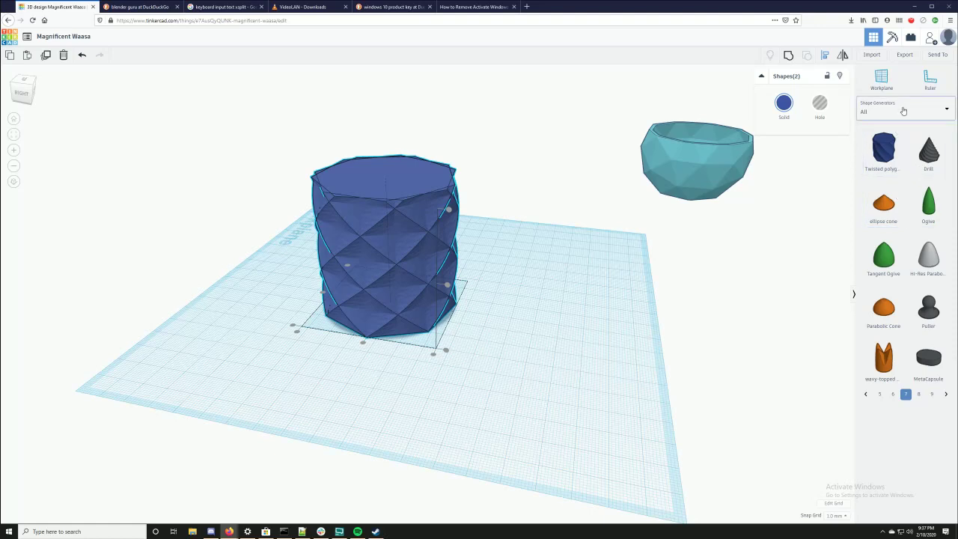
- Place a box from Basic Shapes, enlarge it beyond the width of the twisted body and move it over that body
{"action": "left_click", "coordinate": [902, 111]}
{"action": "left_click", "coordinate": [880, 141]}
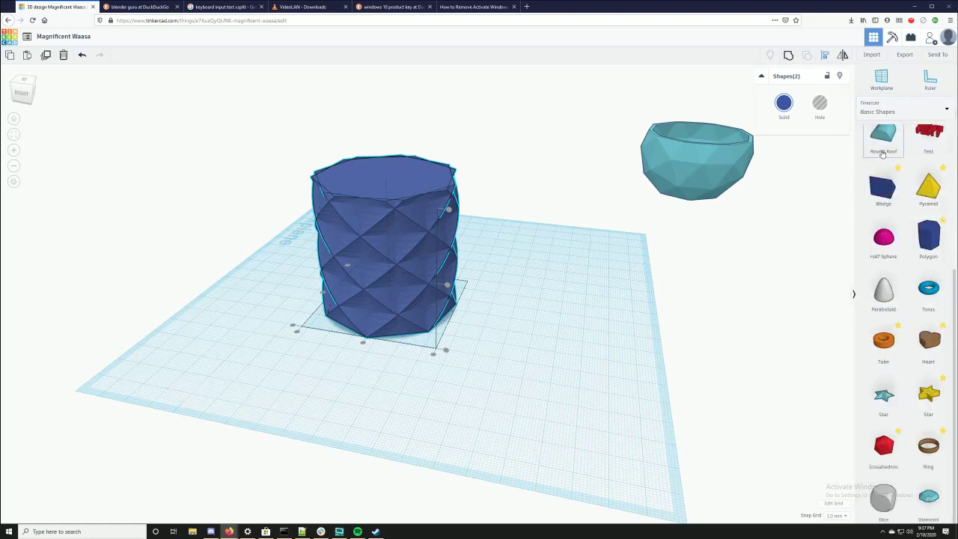
{"action": "left_click_drag", "start_coordinate": [883, 213], "coordinate": [532, 351]}
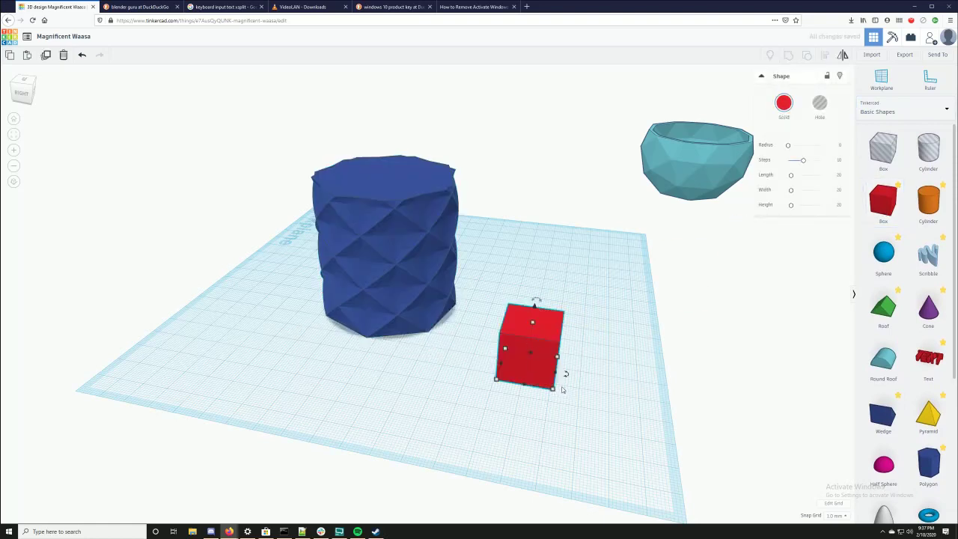
{"action": "left_click_drag", "start_coordinate": [552, 389], "coordinate": [759, 534]}
{"action": "left_click_drag", "start_coordinate": [650, 454], "coordinate": [398, 308]}
- Turn the box into a hole and raise it so it covers the uneven top of the twisted body
{"action": "left_click", "coordinate": [820, 102]}
{"action": "right_click_drag", "start_coordinate": [733, 351], "coordinate": [481, 317]}
{"action": "left_click_drag", "start_coordinate": [400, 251], "coordinate": [392, 116]}
{"action": "right_click_drag", "start_coordinate": [486, 258], "coordinate": [798, 343]}
{"action": "scroll", "coordinate": [744, 321], "scroll_direction": "up", "scroll_amount": 3}
- Group the hole box with both twisted polygons to cut the top of the body flat
{"action": "left_click_drag", "start_coordinate": [577, 432], "coordinate": [465, 307]}
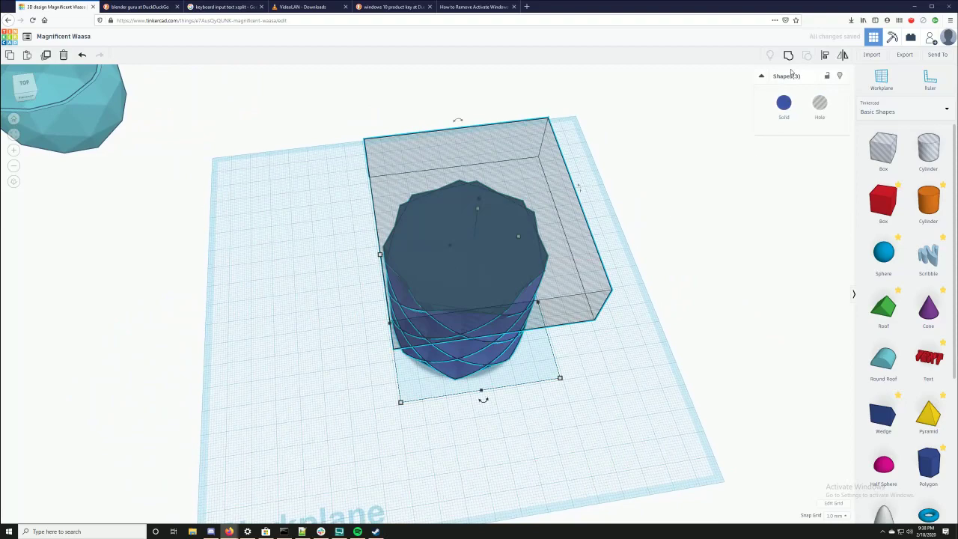
{"action": "left_click", "coordinate": [788, 59]}
{"action": "right_click_drag", "start_coordinate": [635, 402], "coordinate": [367, 357]}
{"action": "right_click_drag", "start_coordinate": [584, 379], "coordinate": [614, 389]}
{"action": "left_click", "coordinate": [547, 359]}
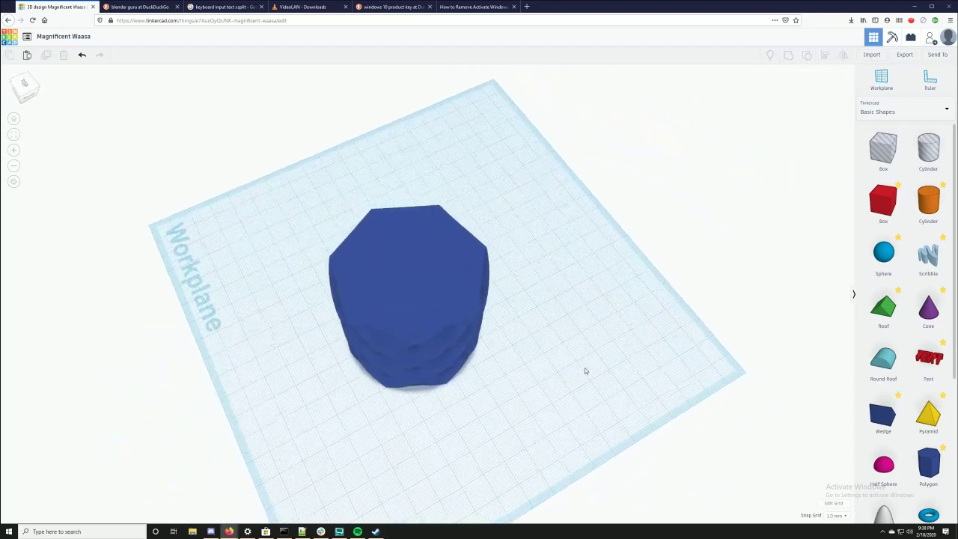
{"action": "scroll", "coordinate": [481, 242], "scroll_direction": "up", "scroll_amount": 4}
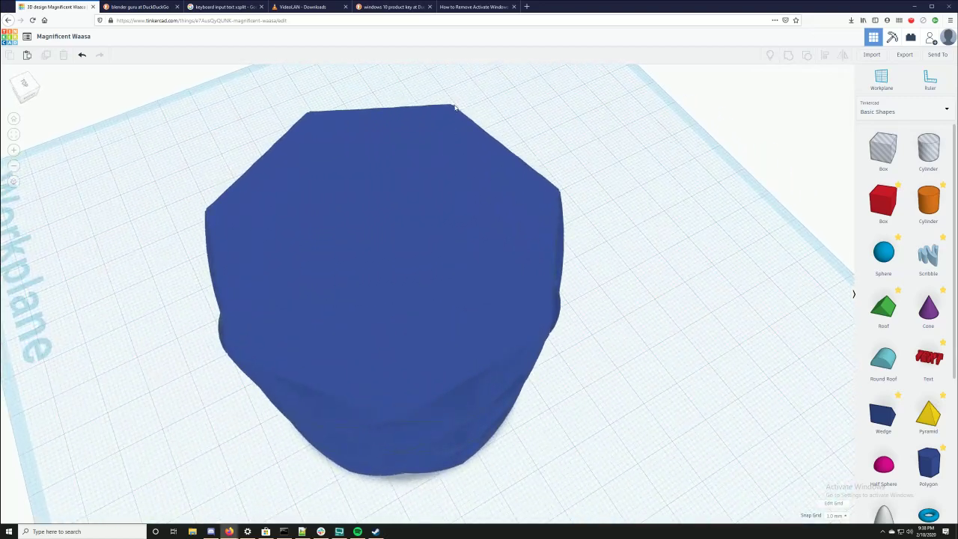
{"action": "scroll", "coordinate": [603, 215], "scroll_direction": "down", "scroll_amount": 3}
{"action": "right_click_drag", "start_coordinate": [620, 280], "coordinate": [505, 278]}
{"action": "left_click", "coordinate": [399, 296]}
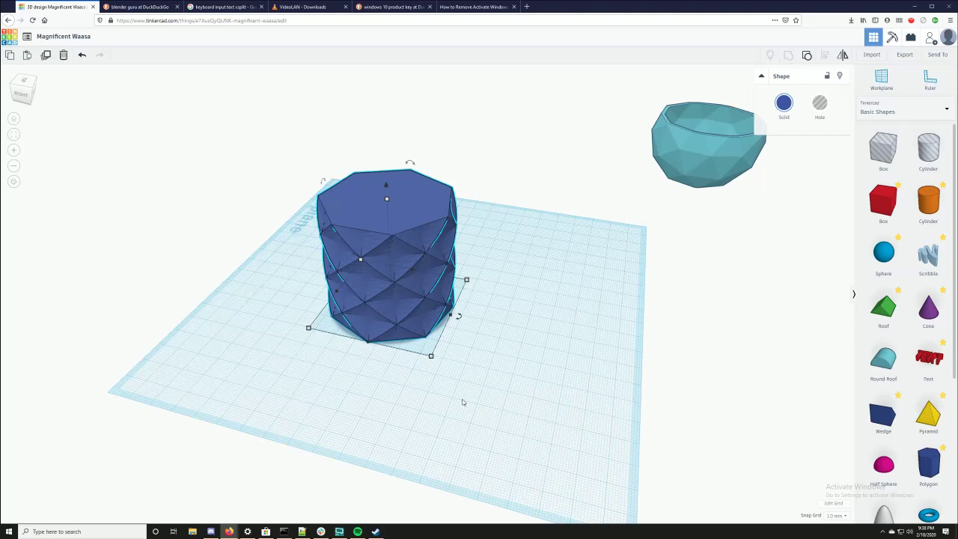
{"action": "key", "text": "ctrl+v"}
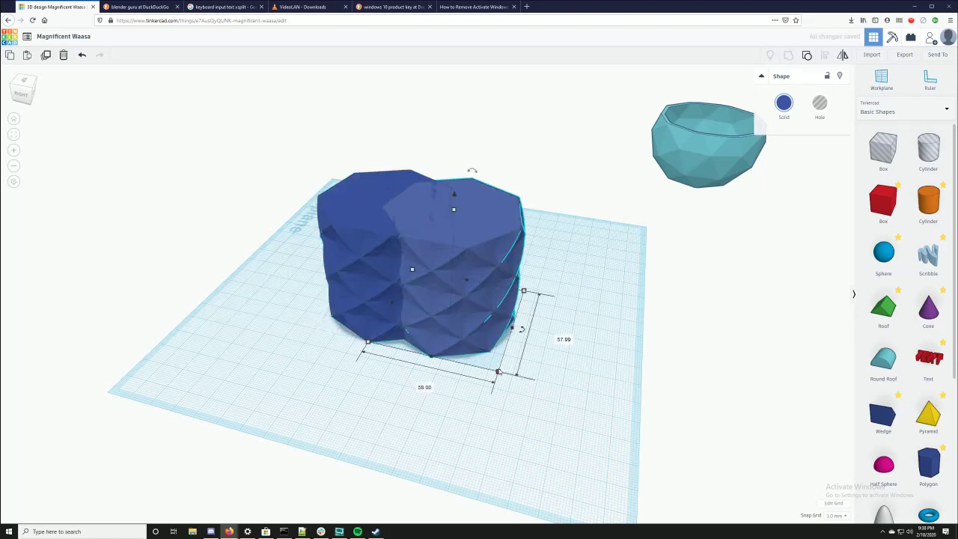
{"action": "left_click_drag", "start_coordinate": [497, 371], "coordinate": [486, 358]}
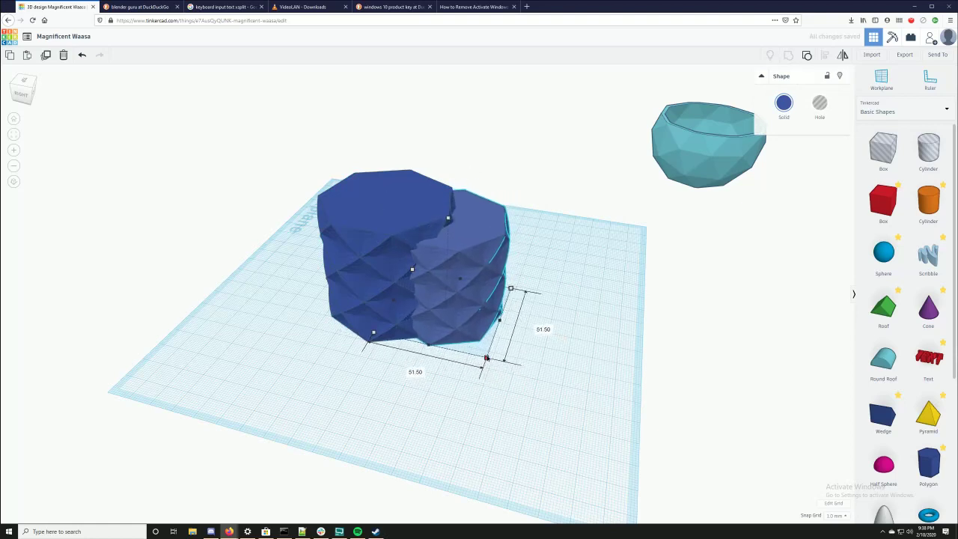
{"action": "left_click", "coordinate": [534, 406]}
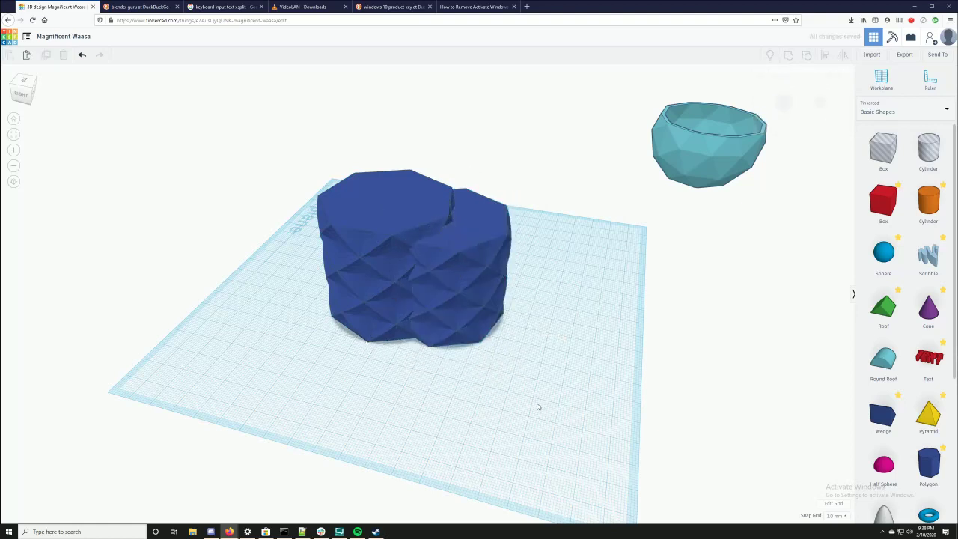
{"action": "left_click", "coordinate": [490, 341]}
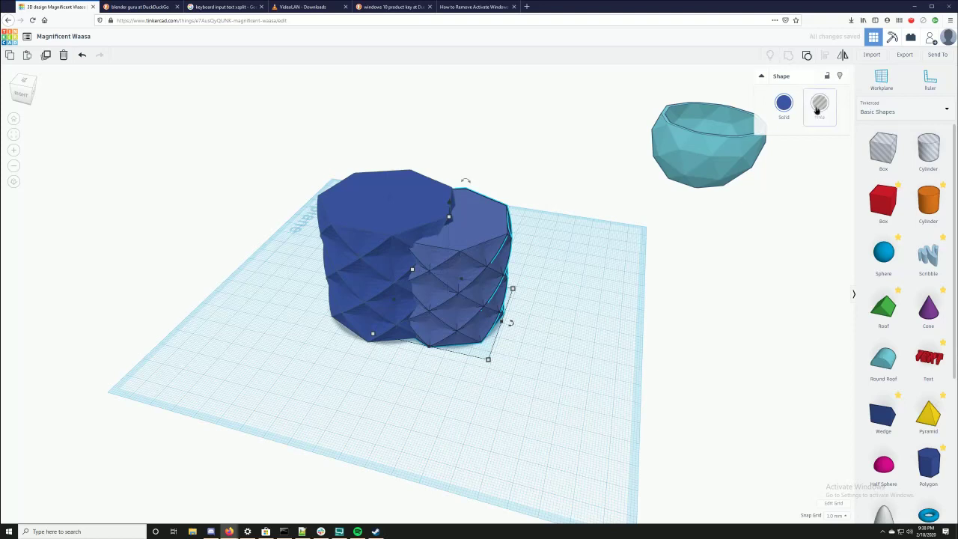
{"action": "left_click", "coordinate": [818, 107]}
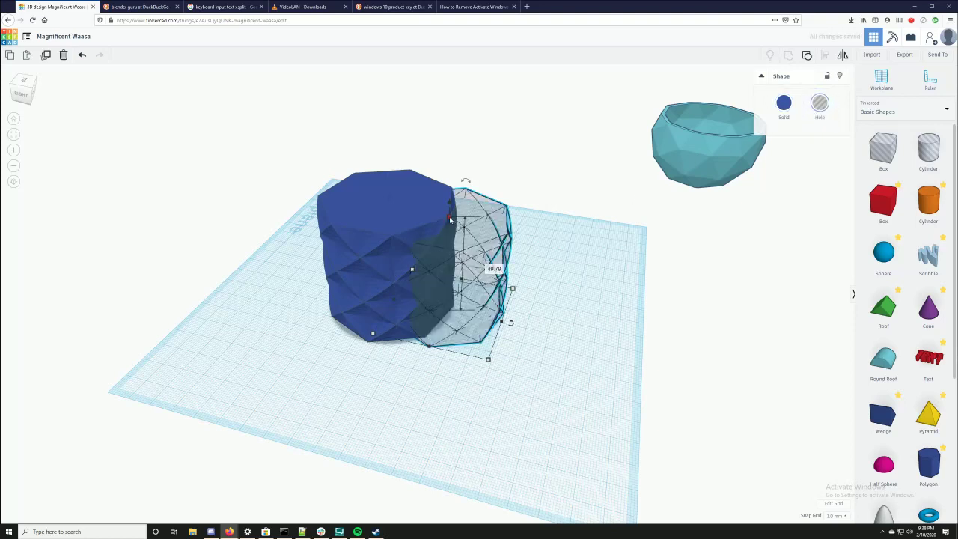
{"action": "left_click_drag", "start_coordinate": [450, 218], "coordinate": [450, 200]}
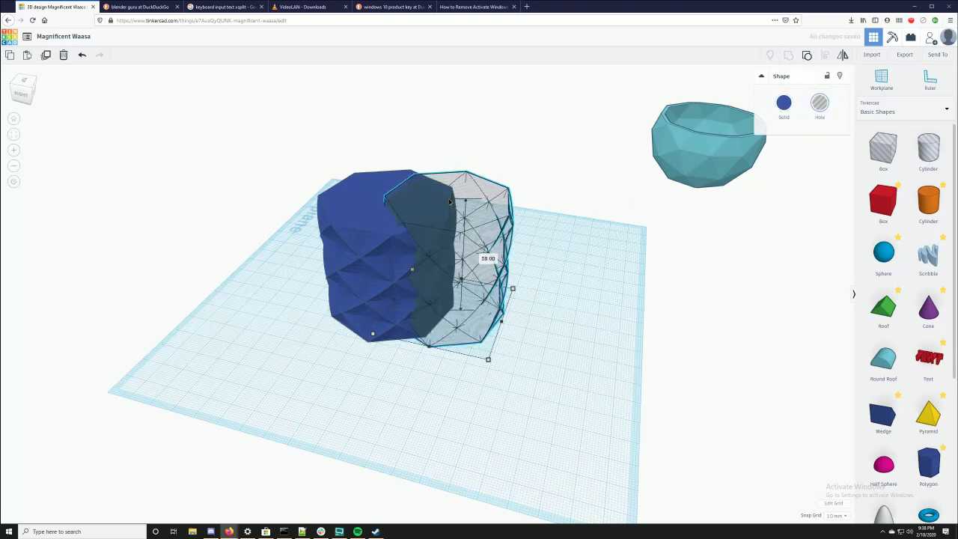
{"action": "key", "text": "ctrl+z"}
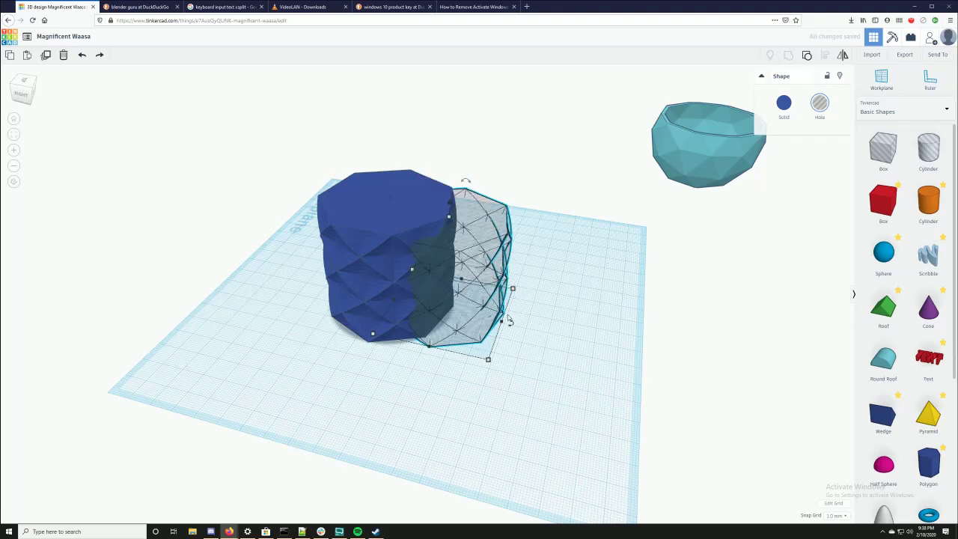
{"action": "key", "text": "Delete"}
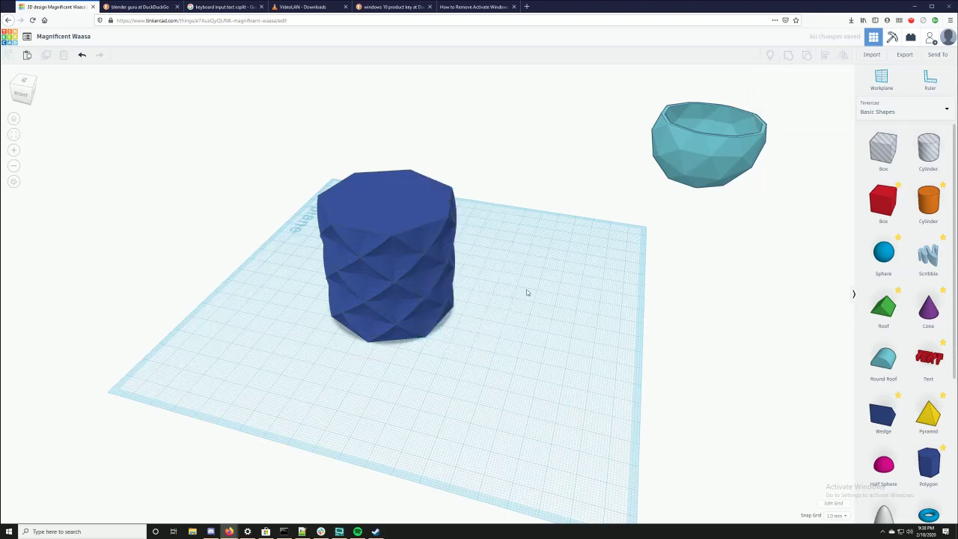
- Place a solid cylinder from Basic Shapes beside the twisted body and measure the body's width and length
{"action": "left_click_drag", "start_coordinate": [928, 212], "coordinate": [493, 338]}
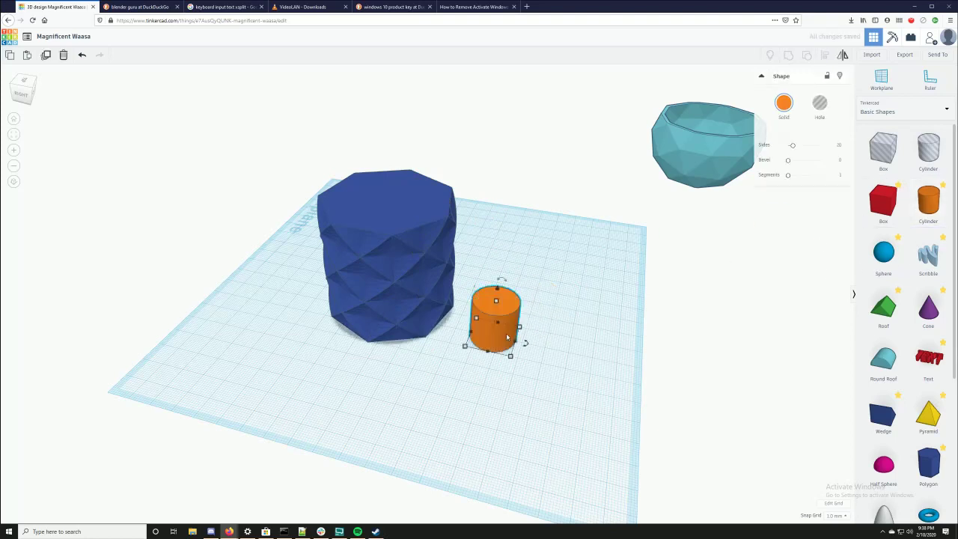
{"action": "right_click_drag", "start_coordinate": [510, 331], "coordinate": [435, 271]}
{"action": "left_click", "coordinate": [435, 272]}
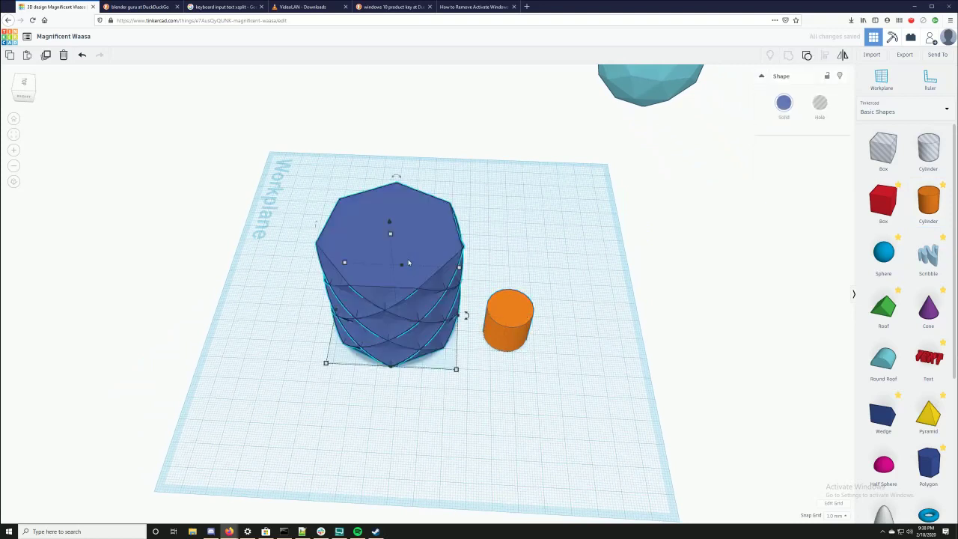
{"action": "mouse_move", "coordinate": [344, 263]}
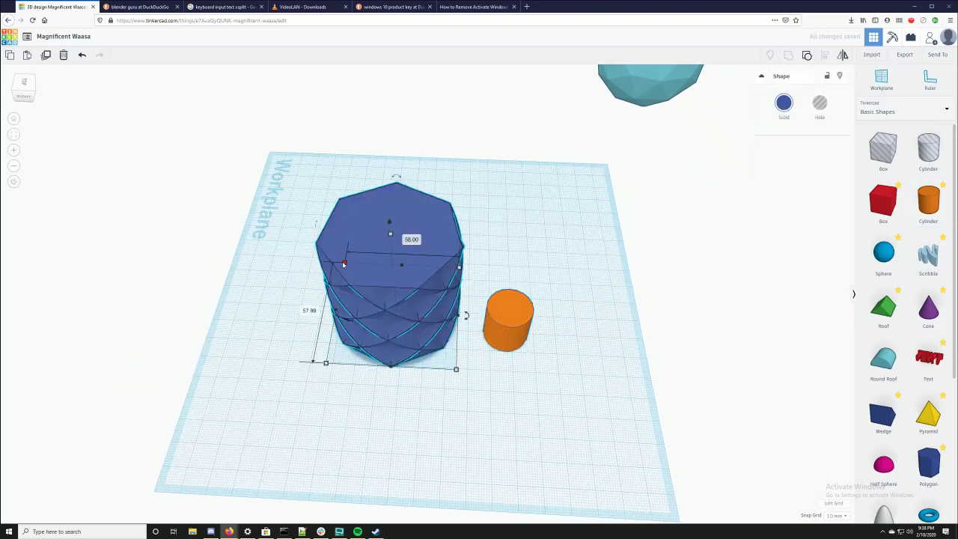
- Set the cylinder's length and width to 50 mm each and raise its number of sides to 36
{"action": "left_click", "coordinate": [526, 327]}
{"action": "mouse_move", "coordinate": [528, 353]}
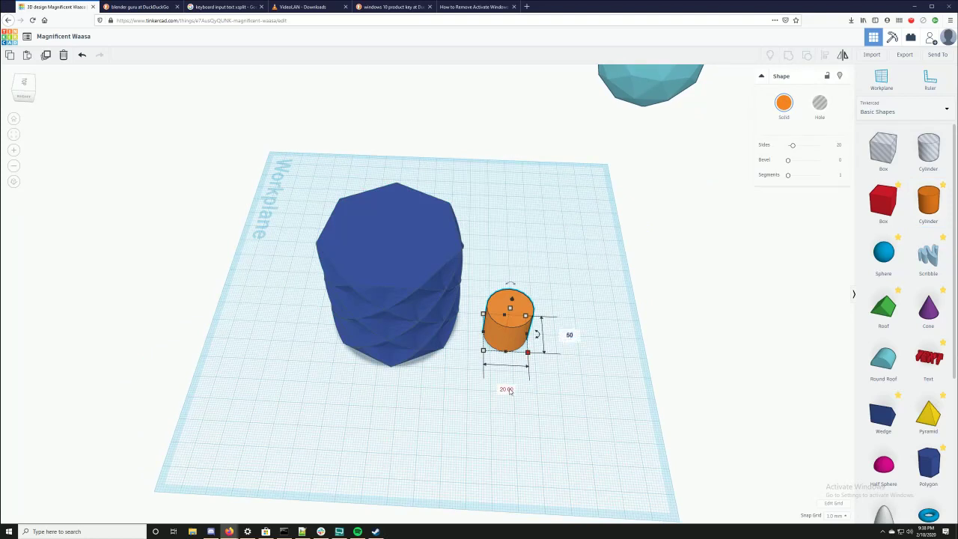
{"action": "key", "text": "Tab"}
{"action": "type", "text": "8"}
{"action": "key", "text": "Return"}
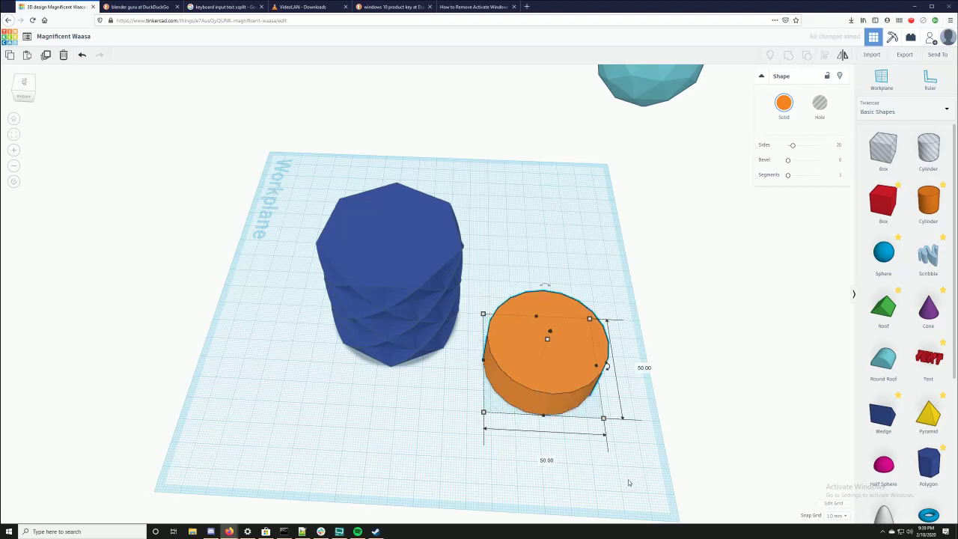
{"action": "left_click_drag", "start_coordinate": [792, 145], "coordinate": [805, 148]}
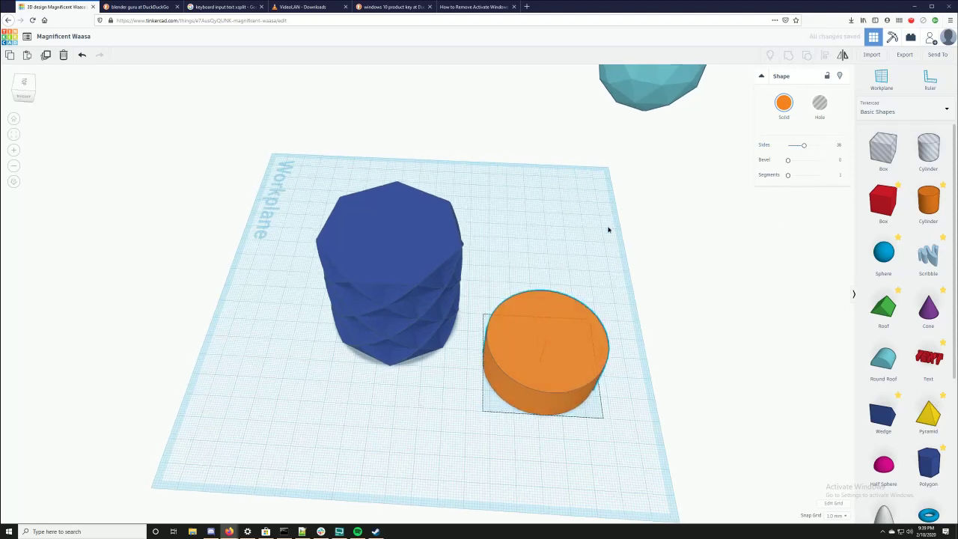
- Stretch the cylinder to a height of 63 mm, taller than the twisted body, and turn it into a hole
{"action": "right_click_drag", "start_coordinate": [552, 383], "coordinate": [507, 347]}
{"action": "left_click_drag", "start_coordinate": [533, 333], "coordinate": [541, 287]}
{"action": "right_click_drag", "start_coordinate": [641, 335], "coordinate": [662, 305]}
{"action": "left_click_drag", "start_coordinate": [557, 220], "coordinate": [554, 165]}
{"action": "left_click", "coordinate": [819, 101]}
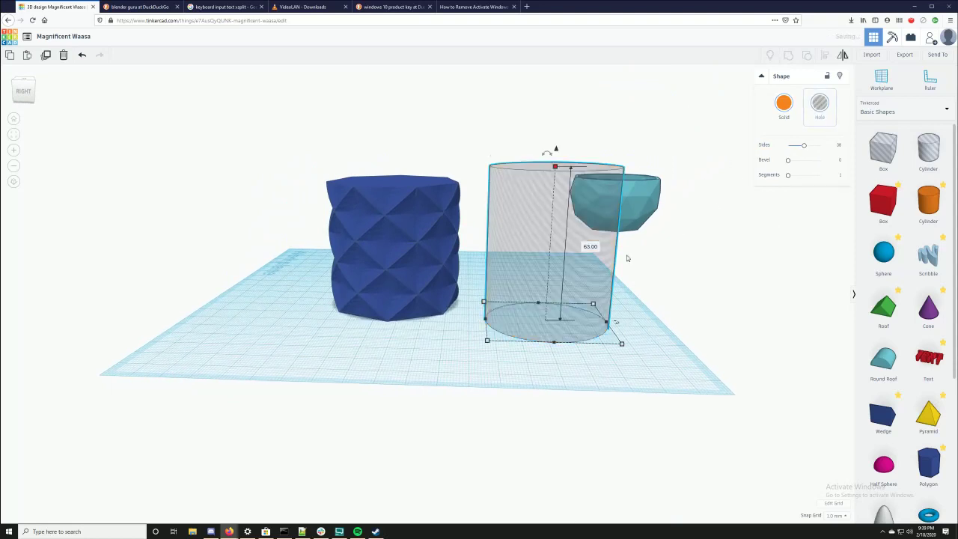
- Select the twisted body next to the hole cylinder
{"action": "left_click", "coordinate": [408, 270]}
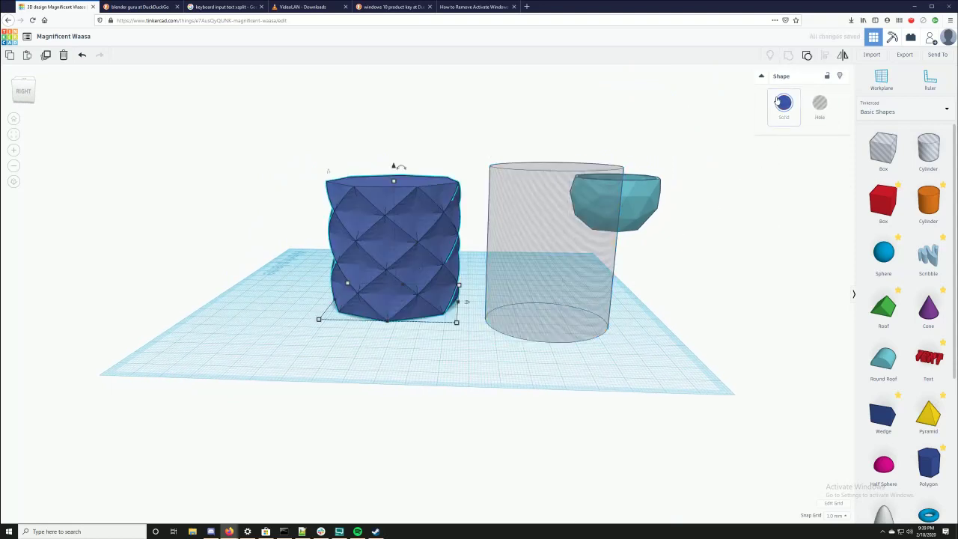
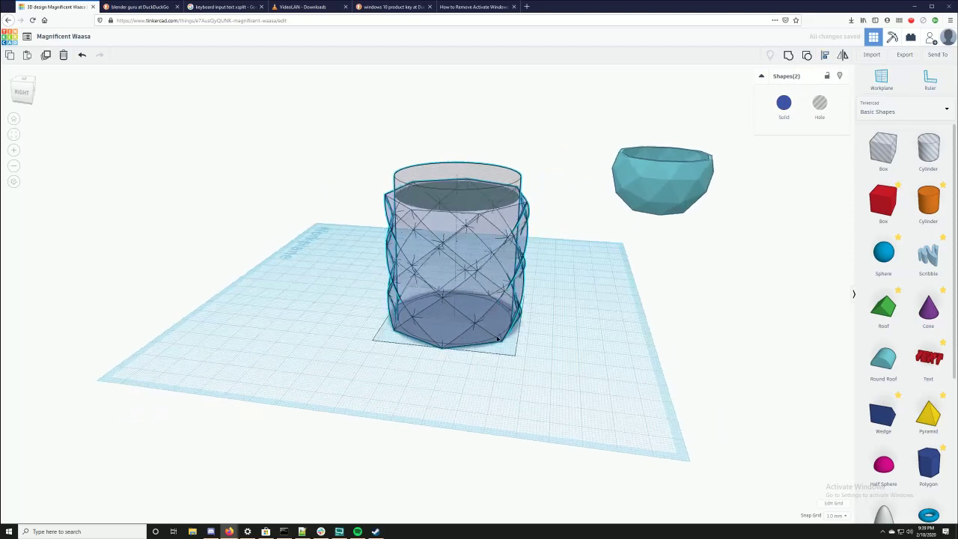
- Align the hole cylinder with the center of the twisted body in both horizontal directions
{"action": "right_click_drag", "start_coordinate": [576, 322], "coordinate": [499, 343]}
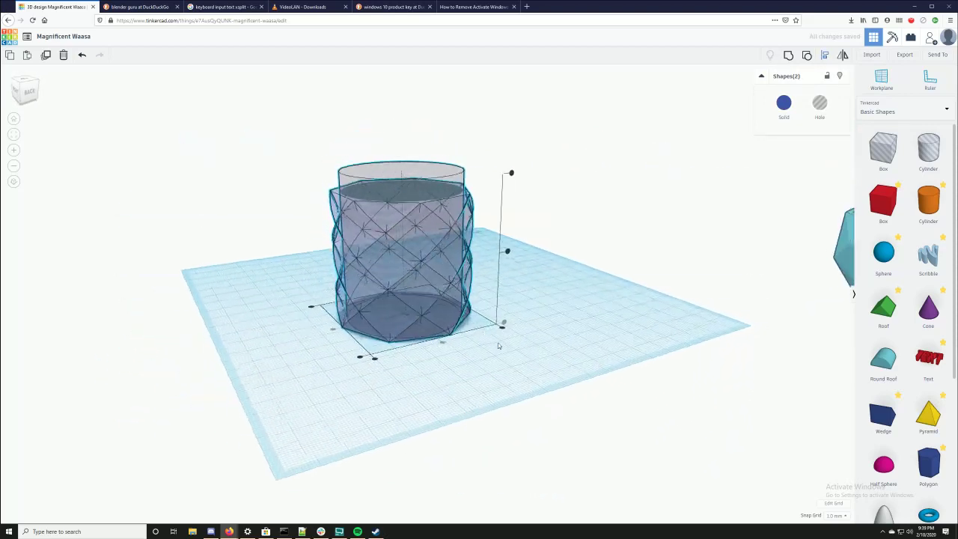
{"action": "left_click", "coordinate": [573, 222]}
{"action": "left_click", "coordinate": [427, 191]}
{"action": "left_click_drag", "start_coordinate": [404, 177], "coordinate": [404, 173]}
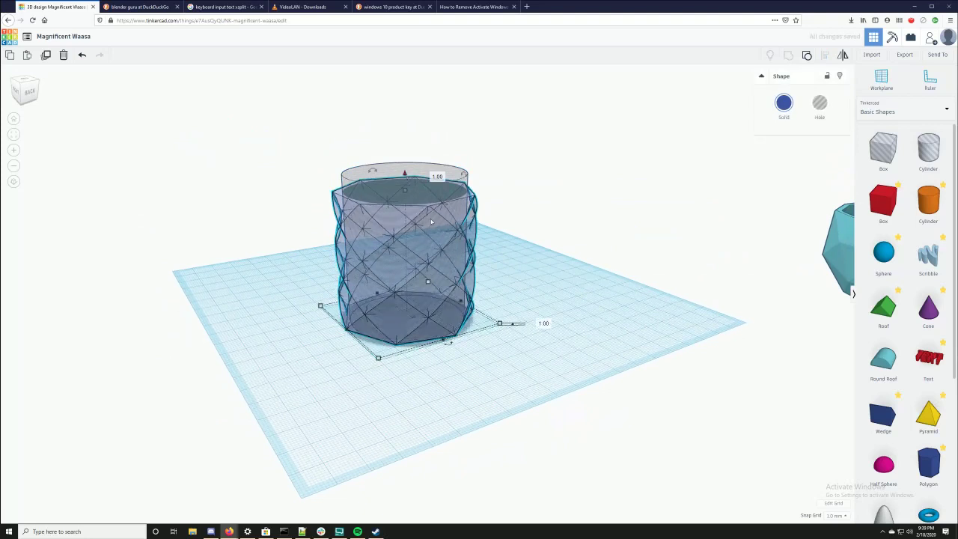
{"action": "key", "text": "Delete"}
{"action": "key", "text": "ctrl+z"}
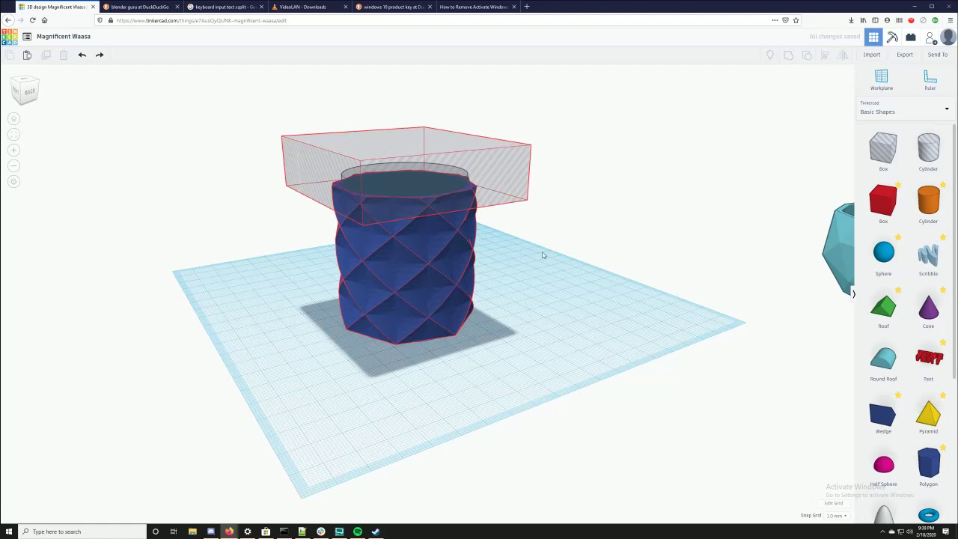
{"action": "right_click_drag", "start_coordinate": [635, 272], "coordinate": [563, 255]}
{"action": "key", "text": "ctrl+g"}
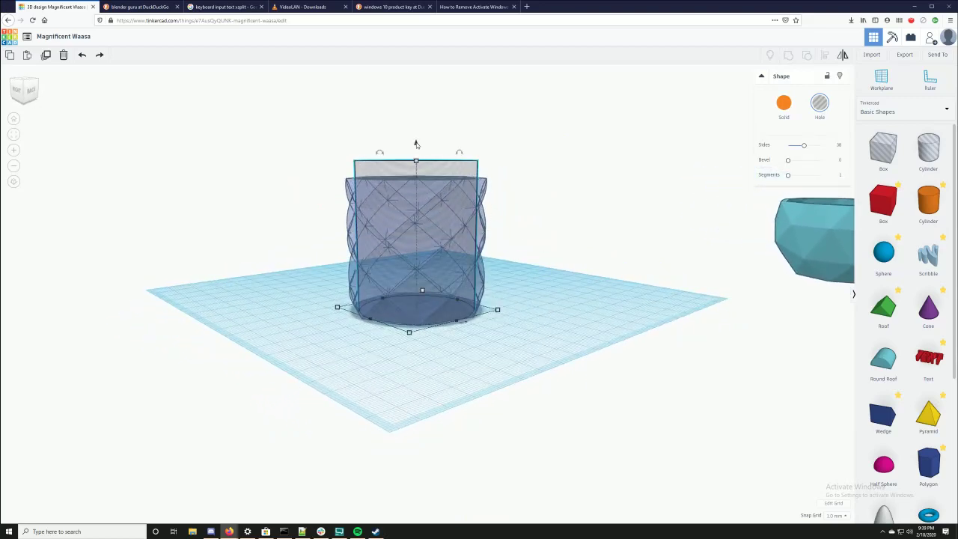
- Raise the hole cylinder 2 mm and group it with the twisted body to hollow out the pot
{"action": "left_click_drag", "start_coordinate": [416, 143], "coordinate": [416, 139]}
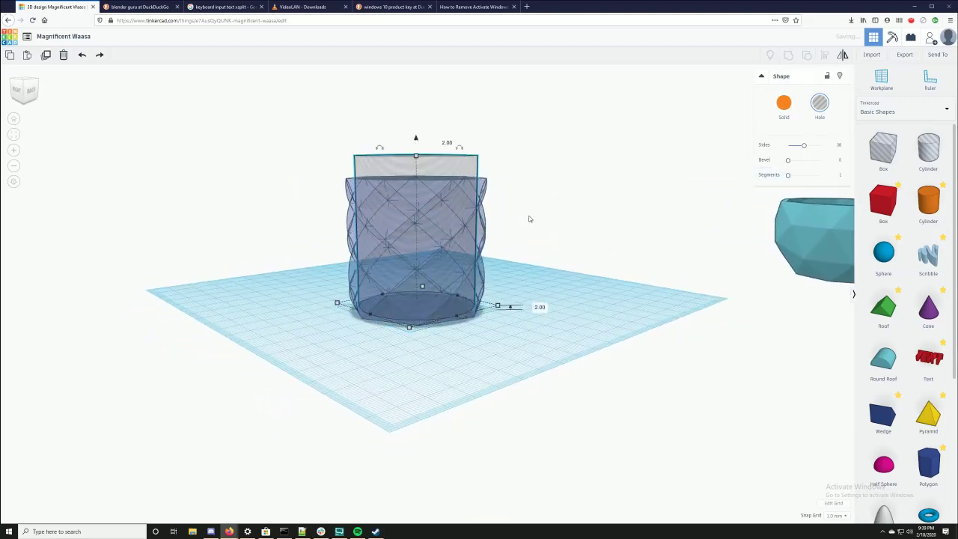
{"action": "right_click_drag", "start_coordinate": [530, 217], "coordinate": [537, 292]}
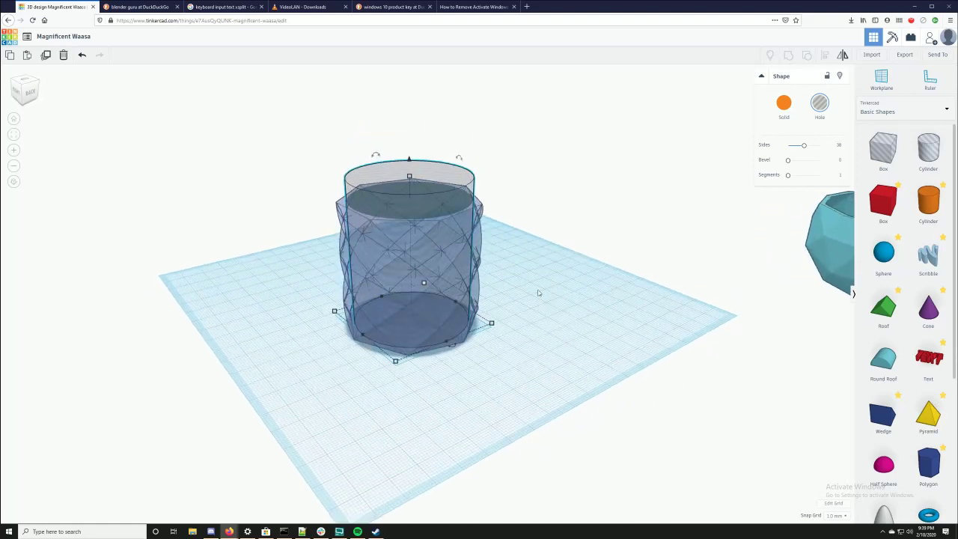
{"action": "left_click", "coordinate": [449, 188], "text": "shift"}
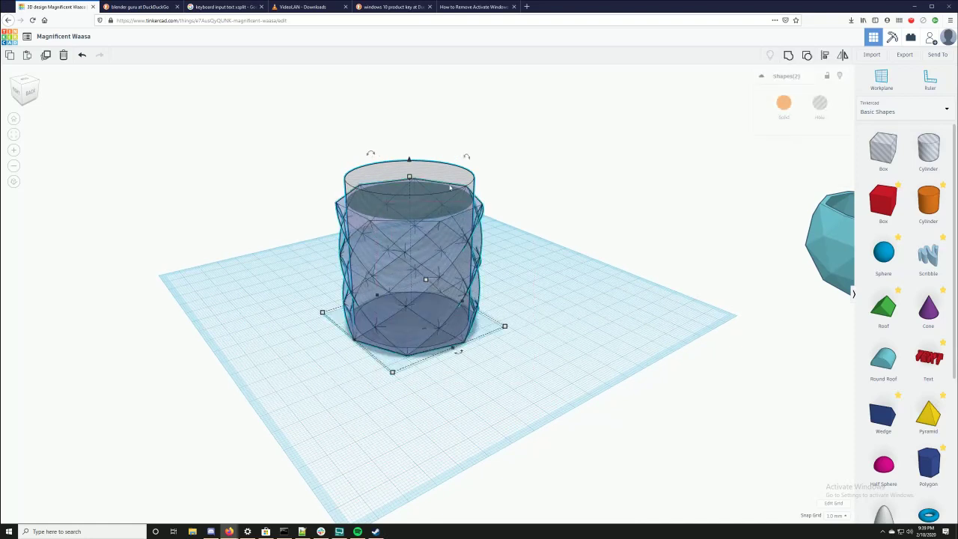
{"action": "left_click", "coordinate": [787, 56]}
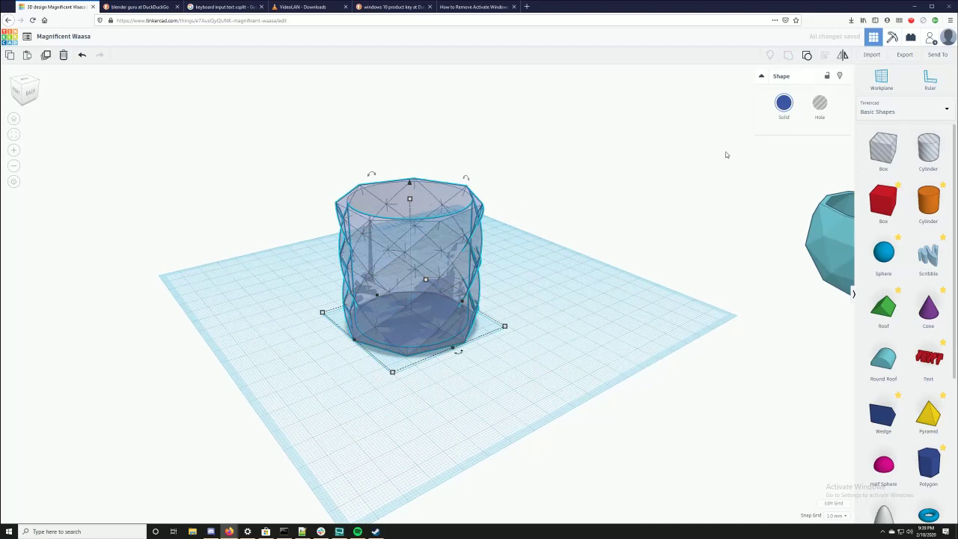
- Turn off transparency for the hollowed pot and look down into its interior
{"action": "left_click", "coordinate": [778, 106]}
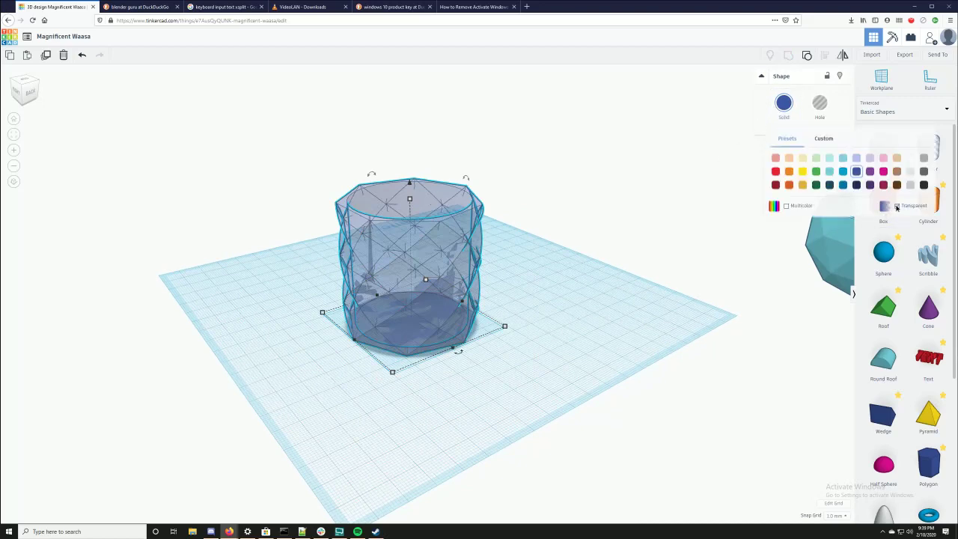
{"action": "left_click", "coordinate": [896, 207]}
{"action": "right_click_drag", "start_coordinate": [600, 350], "coordinate": [555, 426]}
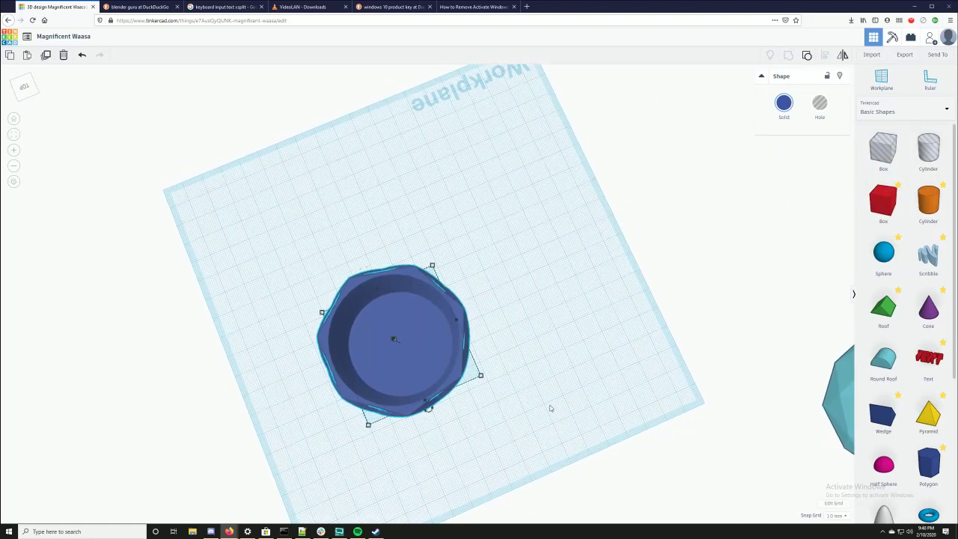
- Place a hole cylinder beside the pot, stretch it to 56 mm high, and scale it down proportionally to about 9 mm across
{"action": "left_click_drag", "start_coordinate": [932, 153], "coordinate": [525, 298]}
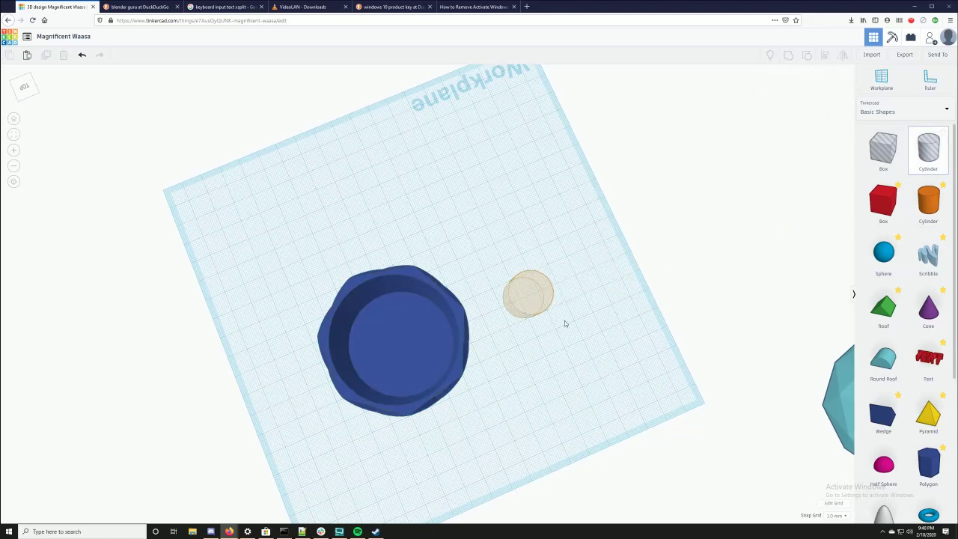
{"action": "right_click_drag", "start_coordinate": [589, 321], "coordinate": [541, 258]}
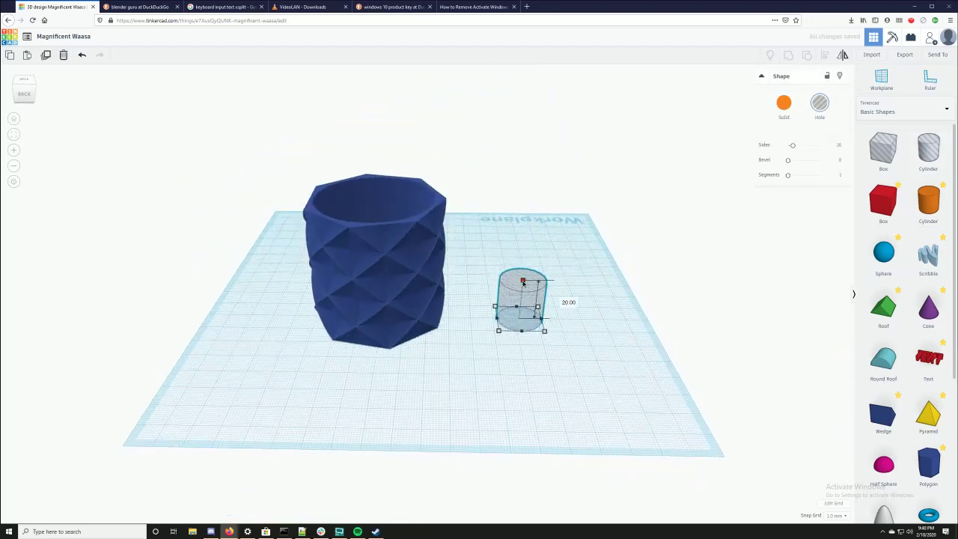
{"action": "left_click_drag", "start_coordinate": [523, 281], "coordinate": [530, 204]}
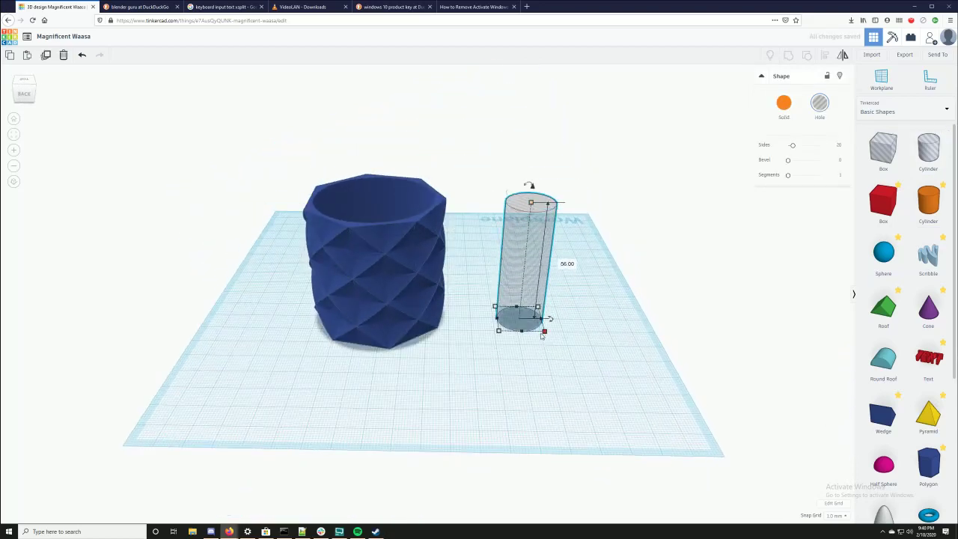
{"action": "left_click_drag", "start_coordinate": [541, 334], "coordinate": [514, 322]}
- Center the small hole cylinder on the pot in both horizontal directions
{"action": "left_click", "coordinate": [366, 290], "text": "shift"}
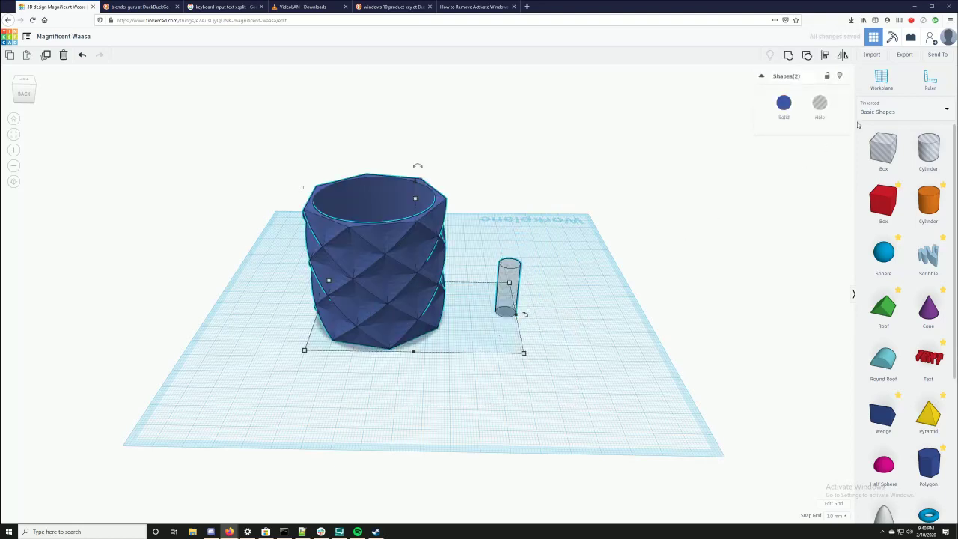
{"action": "left_click", "coordinate": [823, 56]}
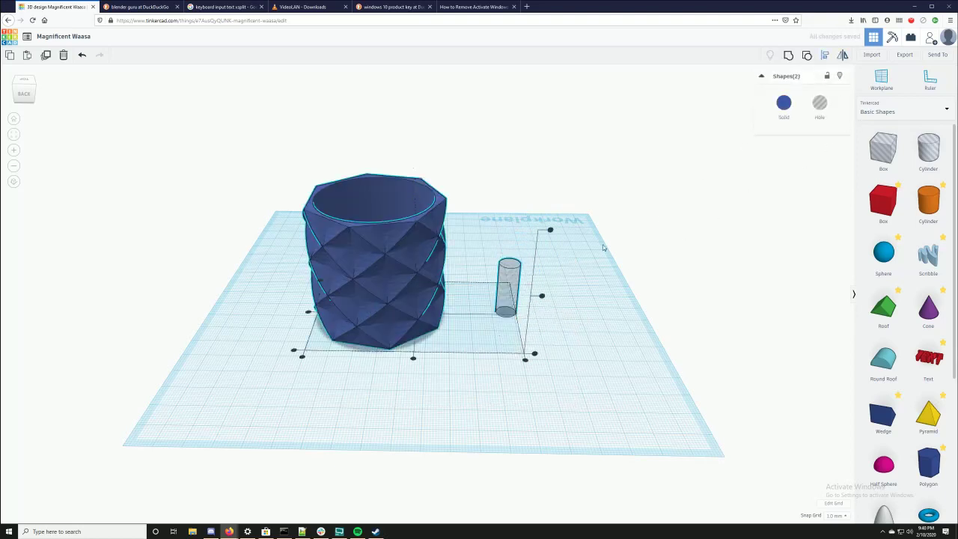
{"action": "left_click", "coordinate": [414, 359]}
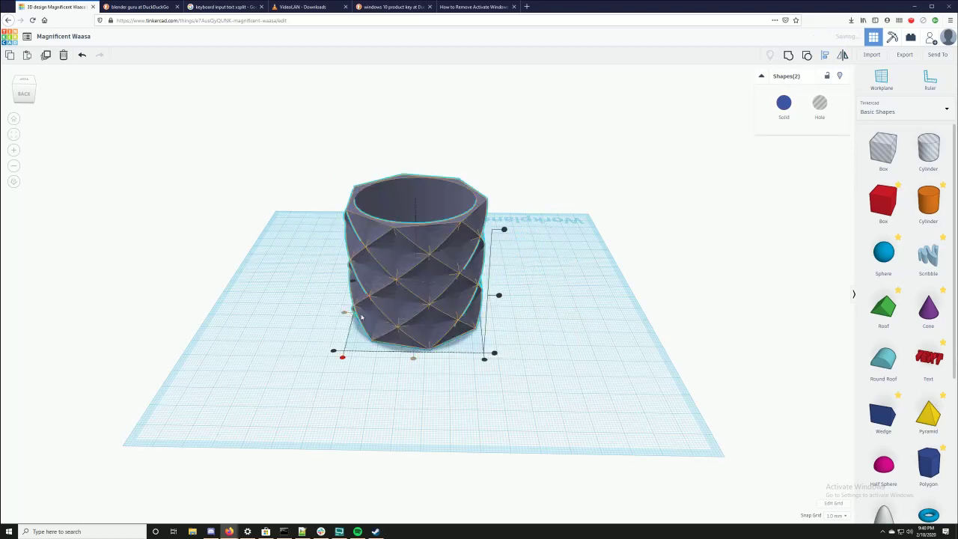
{"action": "right_click_drag", "start_coordinate": [603, 336], "coordinate": [581, 354]}
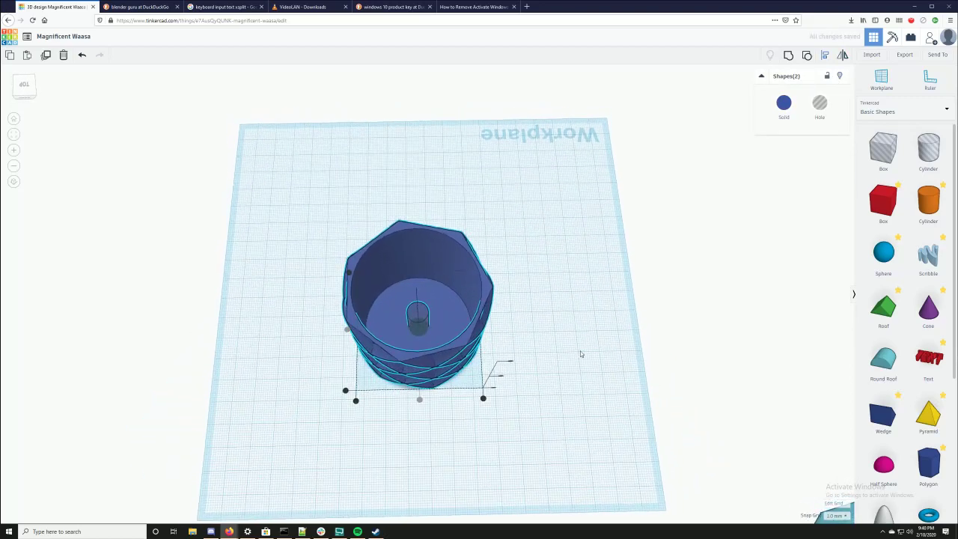
{"action": "left_click", "coordinate": [580, 354]}
- Lower the small hole cylinder through the pot's floor and group it with the pot to cut a drain hole
{"action": "left_click", "coordinate": [418, 320]}
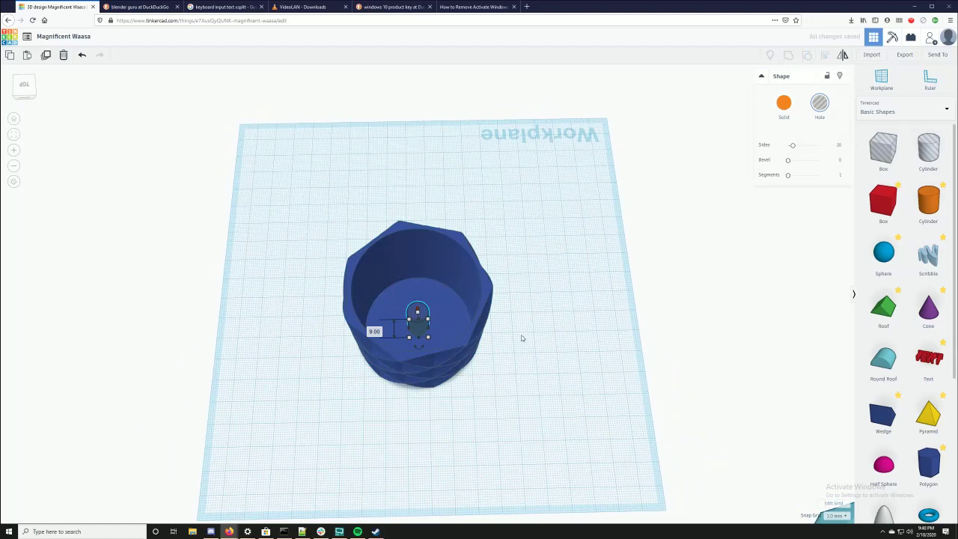
{"action": "right_click_drag", "start_coordinate": [521, 338], "coordinate": [440, 293]}
{"action": "left_click_drag", "start_coordinate": [416, 290], "coordinate": [419, 301]}
{"action": "right_click_drag", "start_coordinate": [541, 353], "coordinate": [534, 280]}
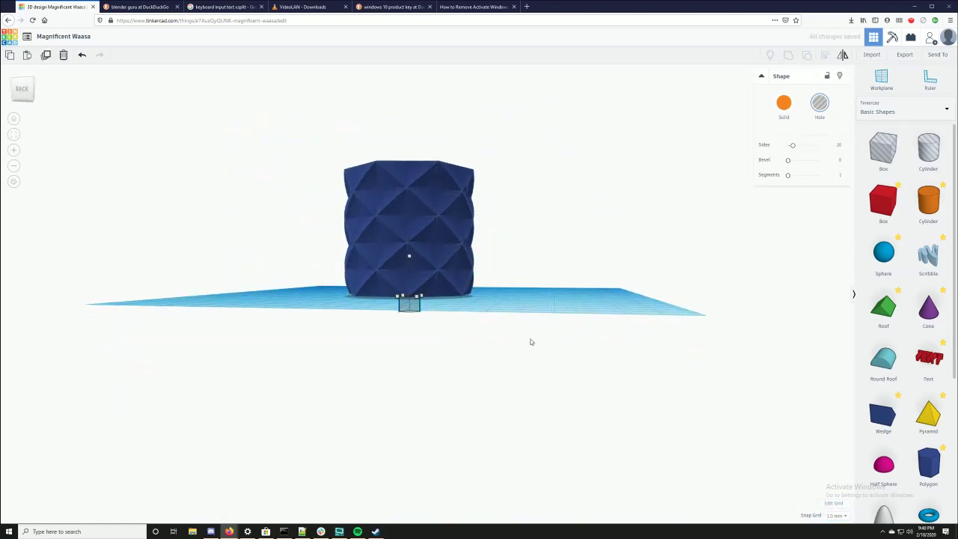
{"action": "left_click", "coordinate": [454, 257], "text": "shift"}
{"action": "left_click", "coordinate": [788, 57]}
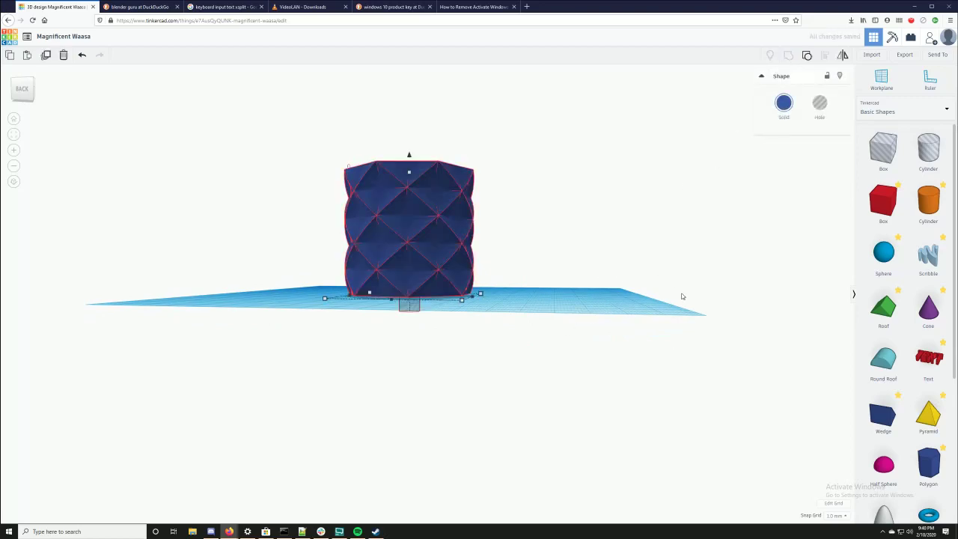
{"action": "right_click_drag", "start_coordinate": [687, 356], "coordinate": [660, 337]}
- Move the finished blue pot off the workplane, next to the teal bowl
{"action": "right_click_drag", "start_coordinate": [594, 335], "coordinate": [569, 365]}
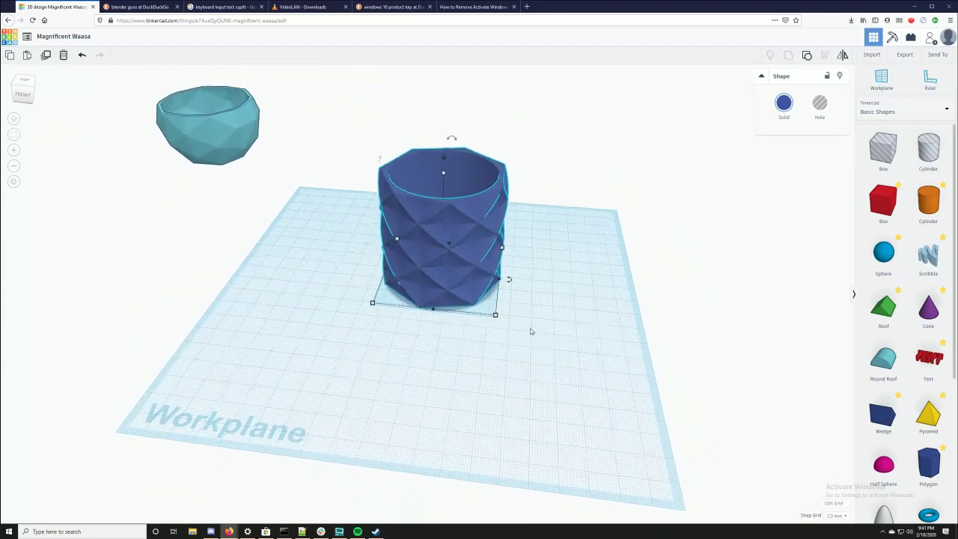
{"action": "left_click_drag", "start_coordinate": [432, 276], "coordinate": [91, 182]}
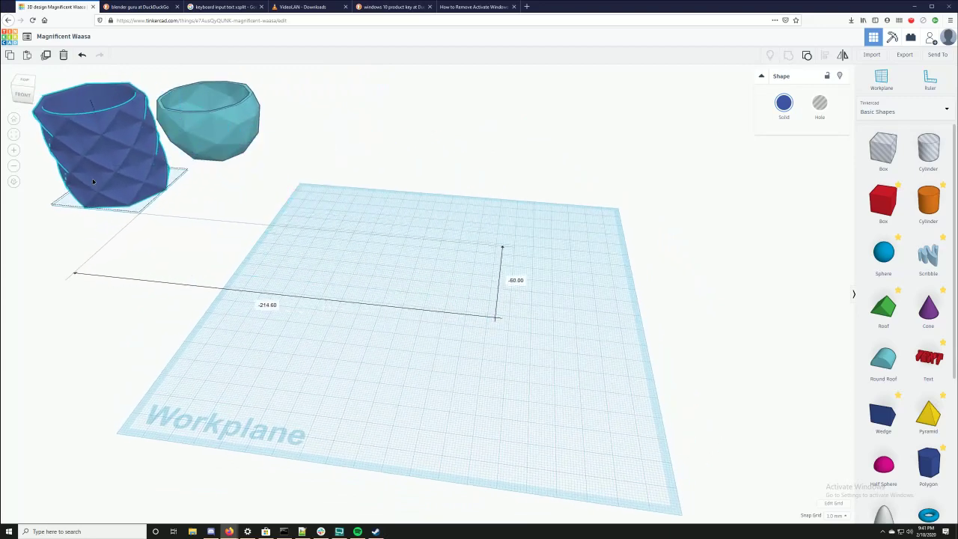
{"action": "left_click", "coordinate": [600, 318]}
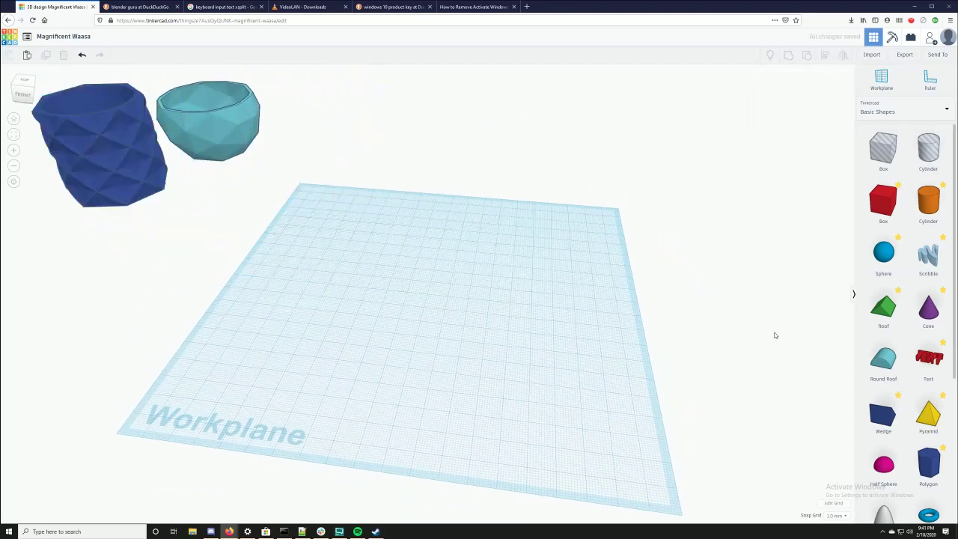
- Find the lozenge in the complete shape generator collection and place it on the workplane
{"action": "left_click", "coordinate": [899, 111]}
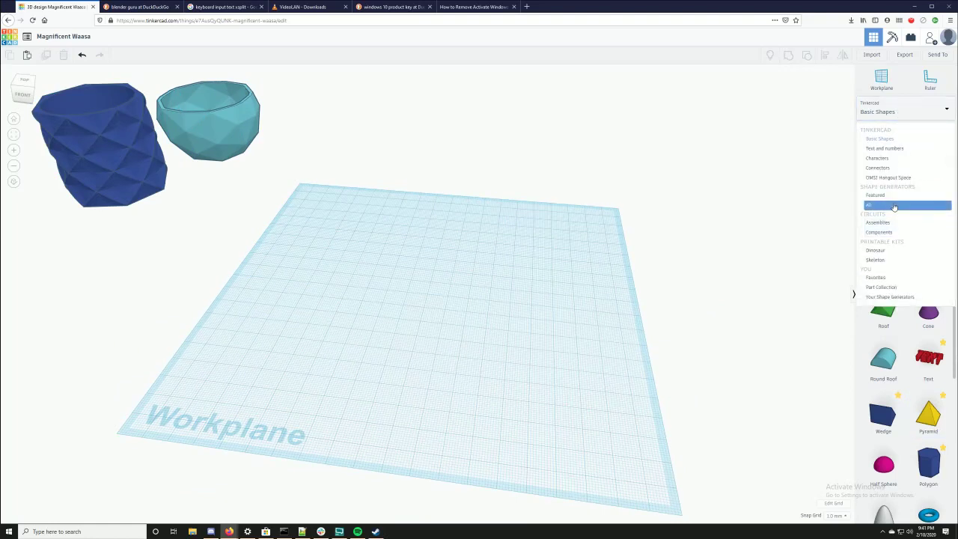
{"action": "left_click", "coordinate": [893, 205]}
{"action": "left_click", "coordinate": [932, 395]}
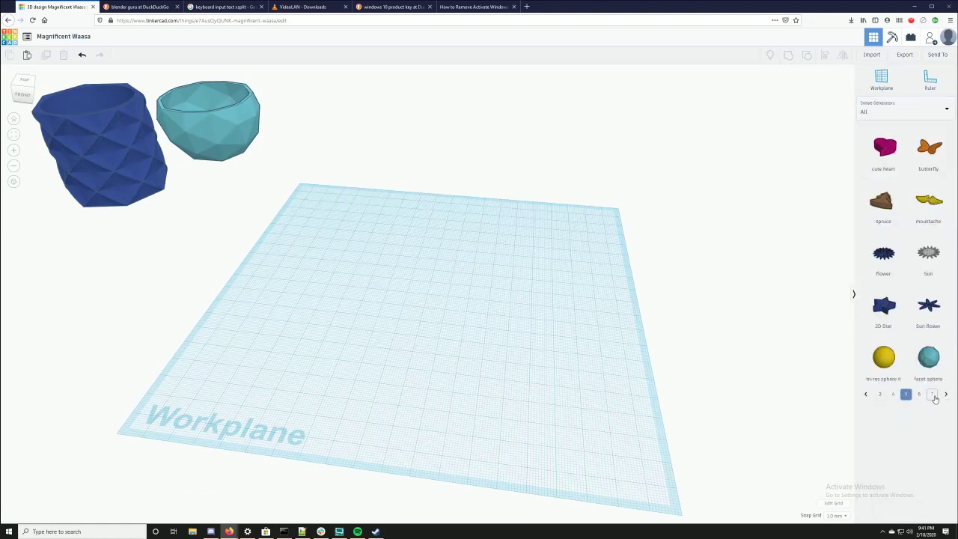
{"action": "left_click", "coordinate": [944, 397]}
{"action": "left_click", "coordinate": [944, 397]}
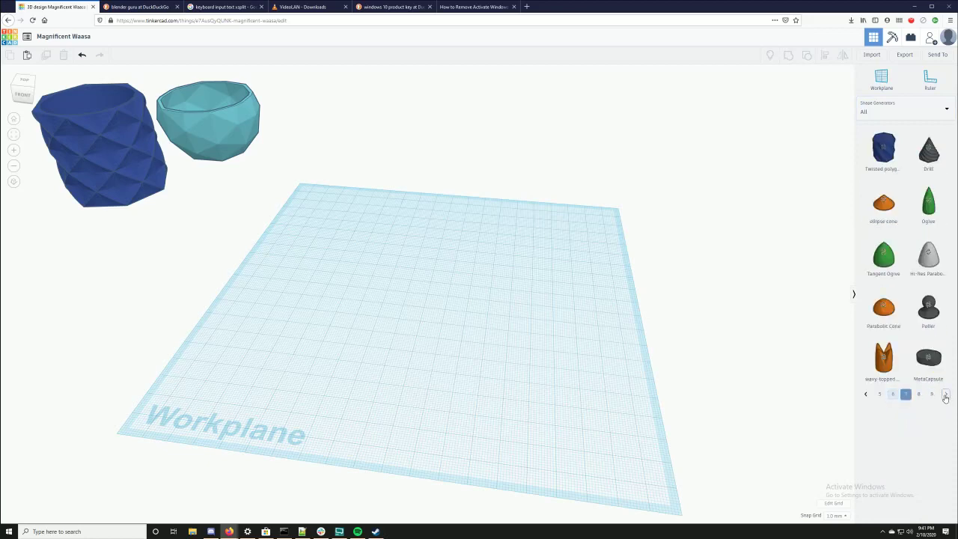
{"action": "left_click", "coordinate": [945, 396]}
{"action": "left_click", "coordinate": [945, 397]}
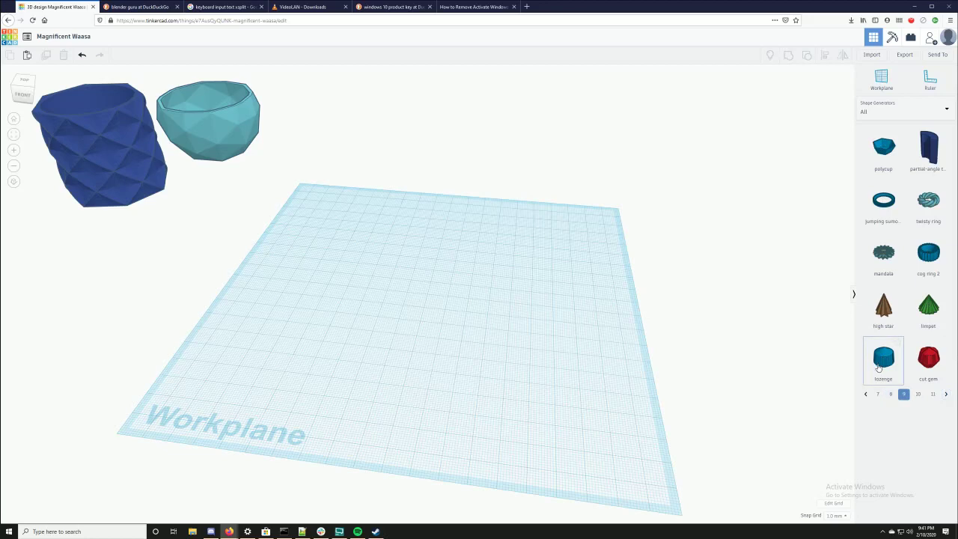
{"action": "left_click_drag", "start_coordinate": [881, 365], "coordinate": [526, 395]}
{"action": "right_click_drag", "start_coordinate": [641, 427], "coordinate": [676, 391]}
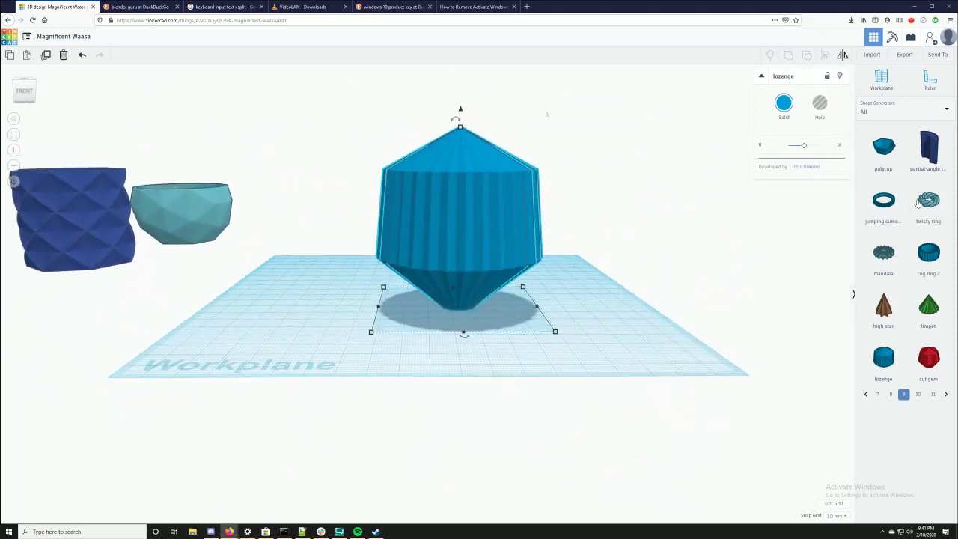
- Place a solid box from Basic Shapes beneath the lozenge and stretch its base to 90 by 201 mm
{"action": "left_click", "coordinate": [899, 112]}
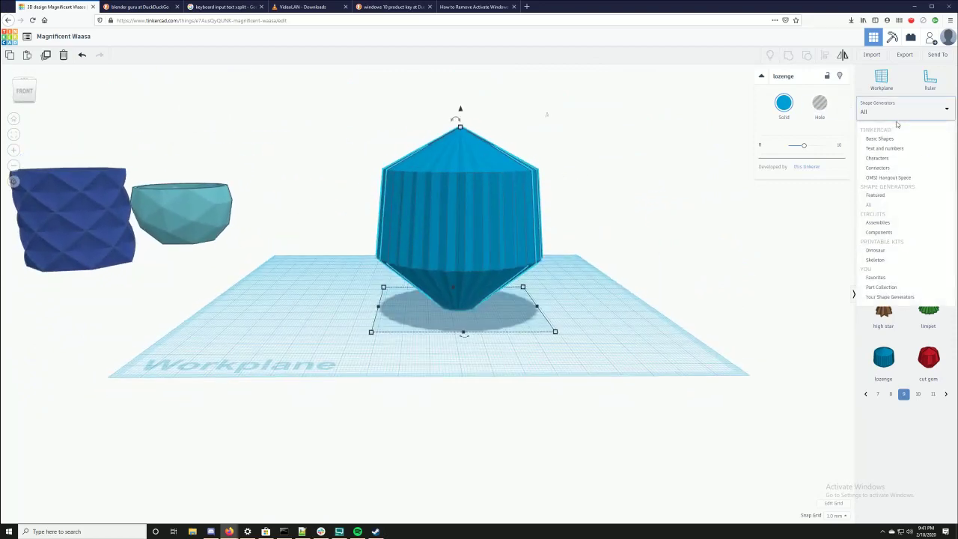
{"action": "left_click", "coordinate": [891, 138]}
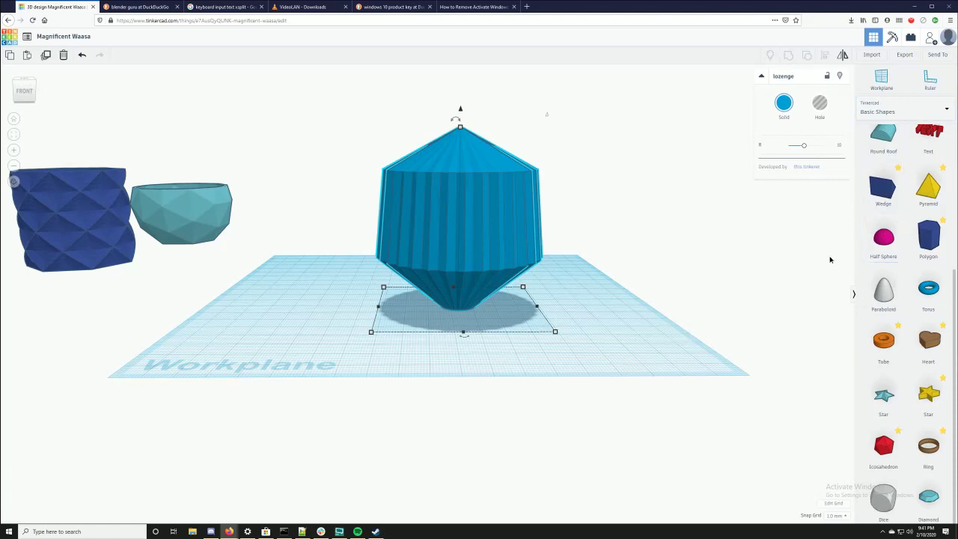
{"action": "right_click", "coordinate": [886, 262]}
{"action": "left_click", "coordinate": [851, 242]}
{"action": "scroll", "coordinate": [907, 237], "scroll_direction": "up", "scroll_amount": 5}
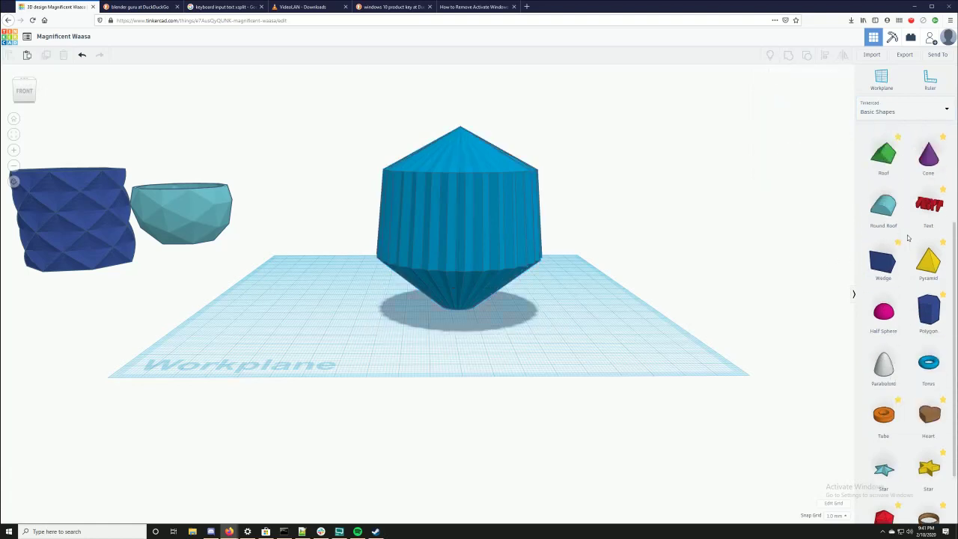
{"action": "left_click_drag", "start_coordinate": [883, 200], "coordinate": [357, 257]}
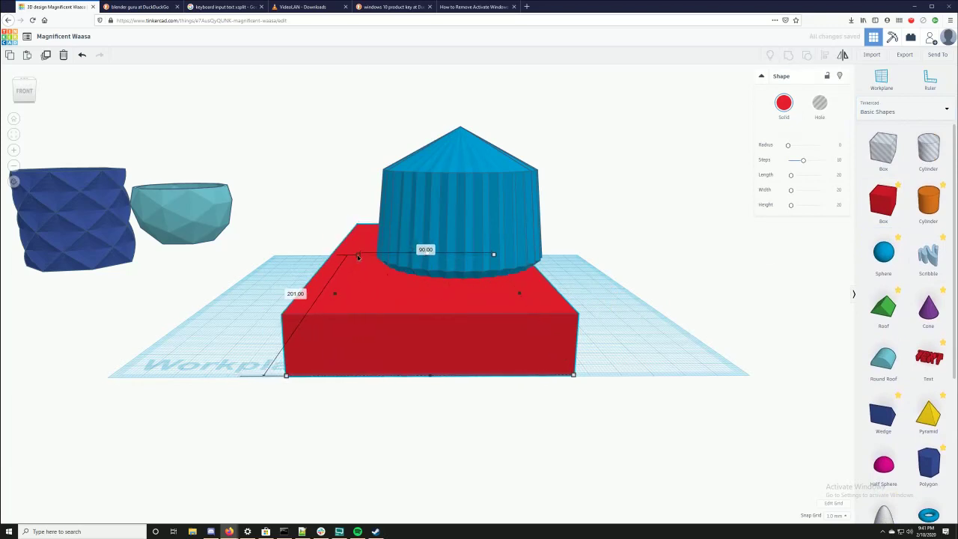
- Reduce the red box's height so that its top intersects the tapered lower part of the lozenge
{"action": "right_click_drag", "start_coordinate": [564, 299], "coordinate": [575, 278]}
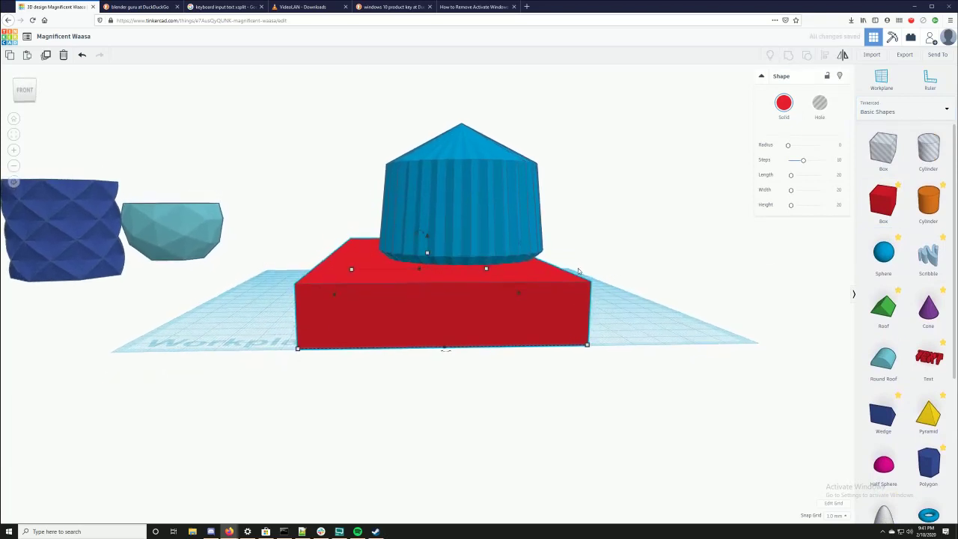
{"action": "left_click_drag", "start_coordinate": [428, 257], "coordinate": [428, 267]}
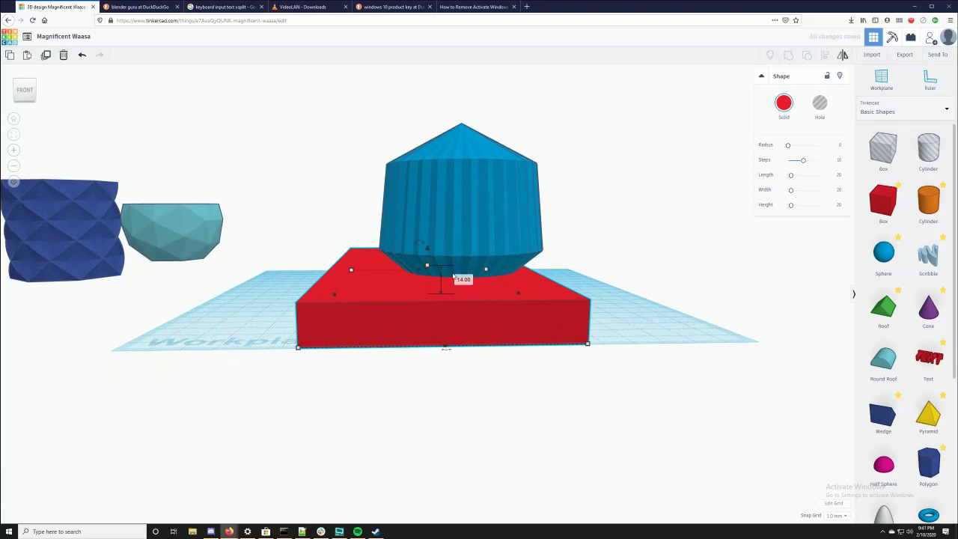
{"action": "left_click_drag", "start_coordinate": [428, 267], "coordinate": [428, 261]}
{"action": "right_click_drag", "start_coordinate": [573, 304], "coordinate": [538, 312]}
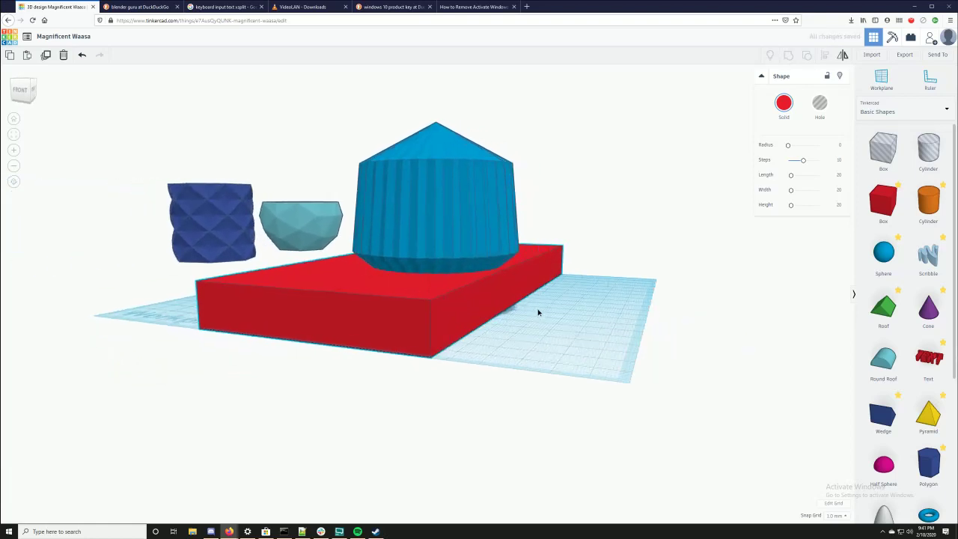
- Turn the box into a hole and group it with the lozenge to cut off the lozenge's lower point
{"action": "left_click", "coordinate": [818, 104]}
{"action": "left_click", "coordinate": [424, 228], "text": "shift"}
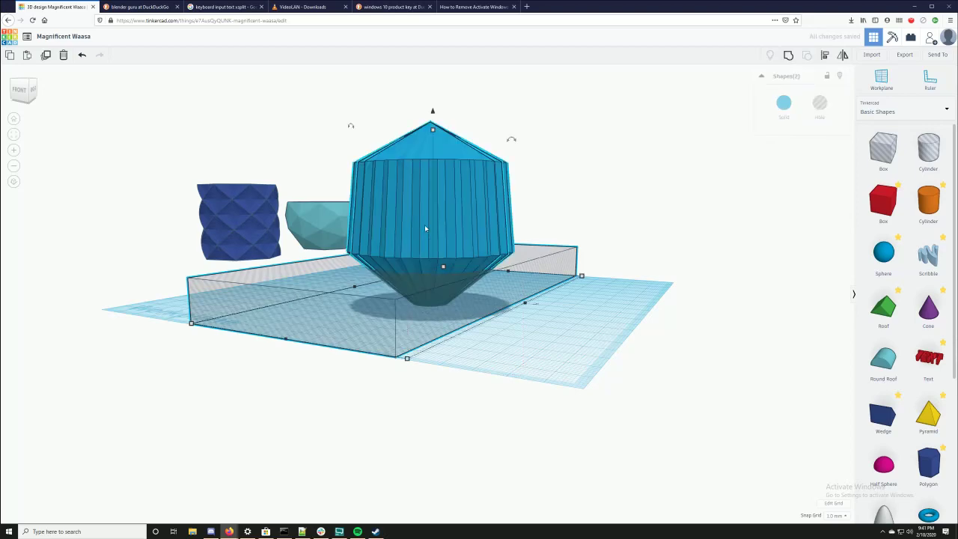
{"action": "left_click", "coordinate": [787, 55]}
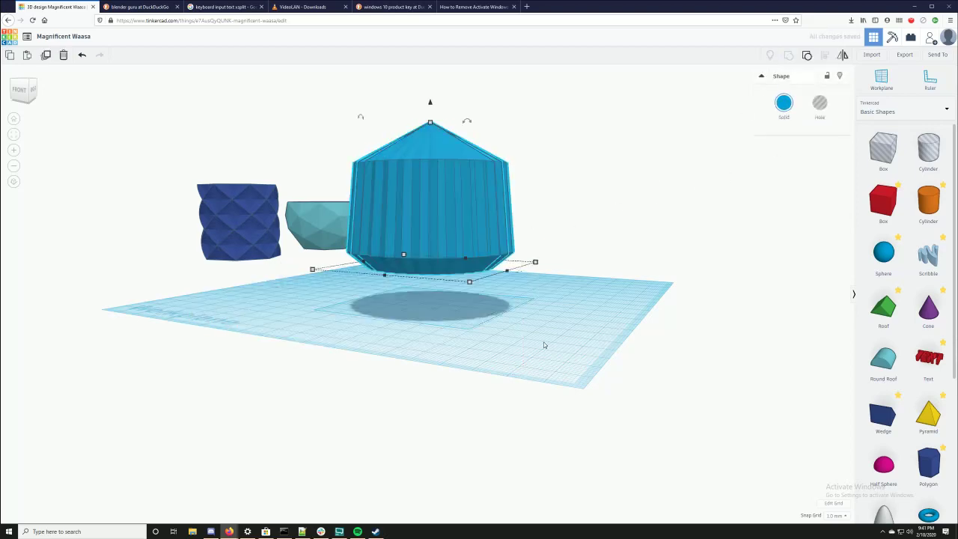
- Duplicate the cut lozenge beside the original and turn the copy into a hole
{"action": "right_click_drag", "start_coordinate": [546, 344], "coordinate": [546, 397]}
{"action": "right_click_drag", "start_coordinate": [407, 293], "coordinate": [472, 321]}
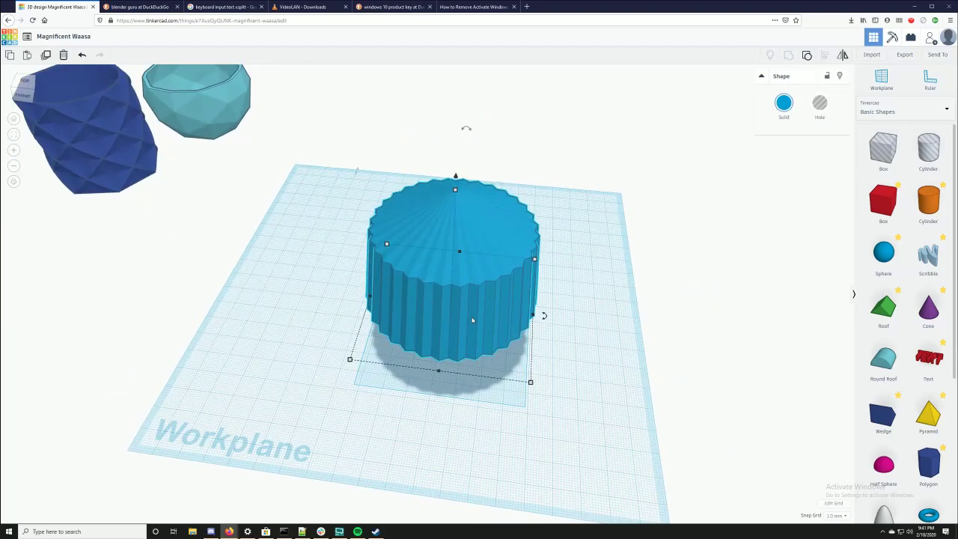
{"action": "key", "text": "ctrl+v"}
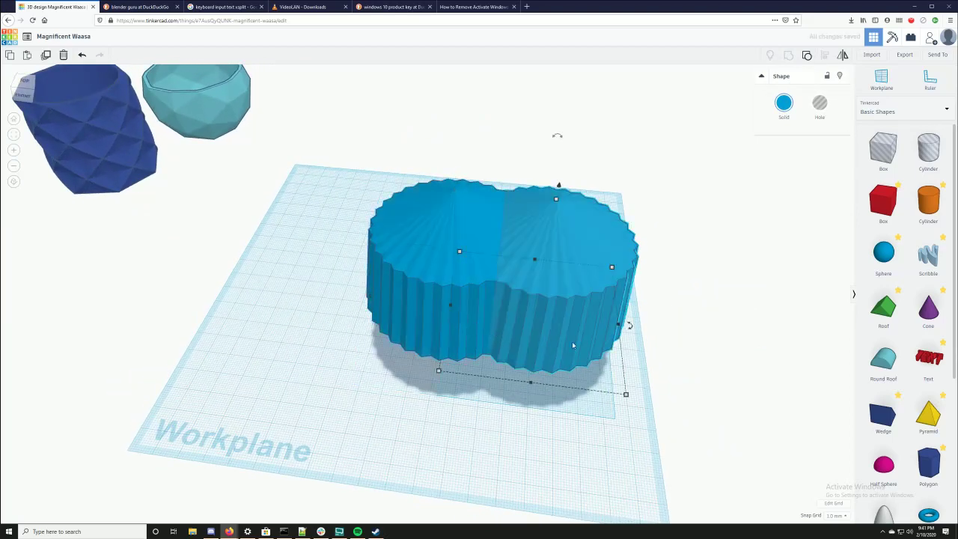
{"action": "left_click", "coordinate": [819, 105]}
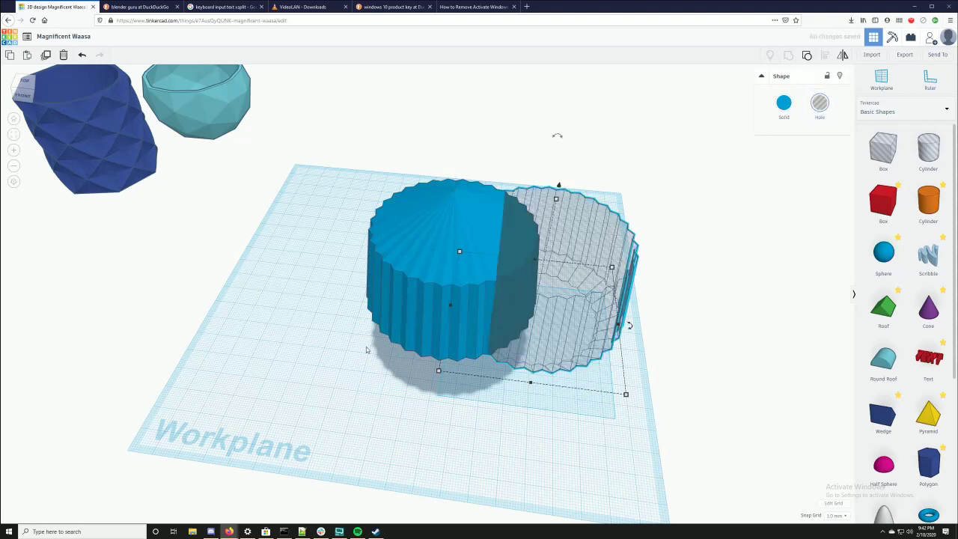
- Make the original solid lozenge transparent
{"action": "left_click", "coordinate": [404, 317]}
{"action": "left_click", "coordinate": [783, 104]}
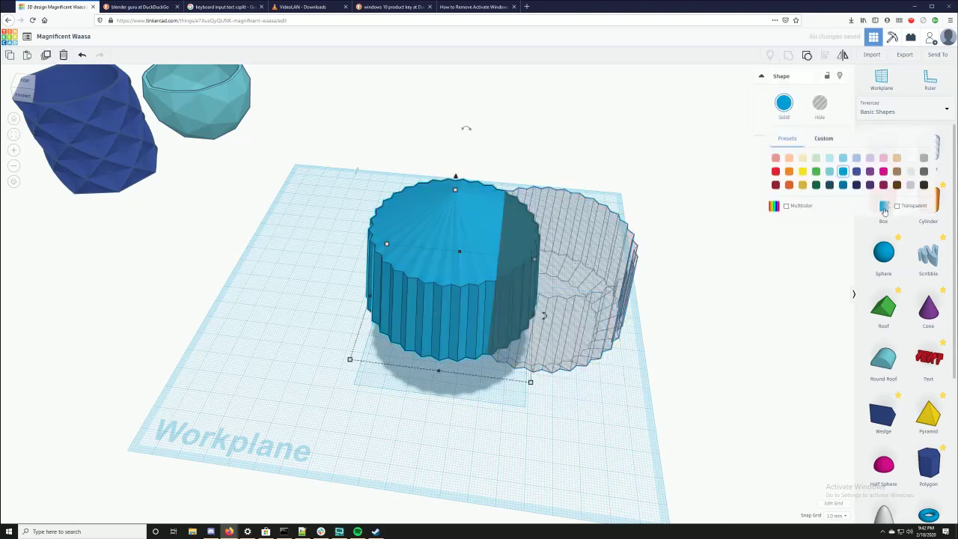
{"action": "left_click", "coordinate": [895, 206]}
{"action": "left_click", "coordinate": [637, 400]}
- Scale the hole copy of the lozenge down slightly so that it is smaller than the solid original
{"action": "left_click", "coordinate": [594, 334]}
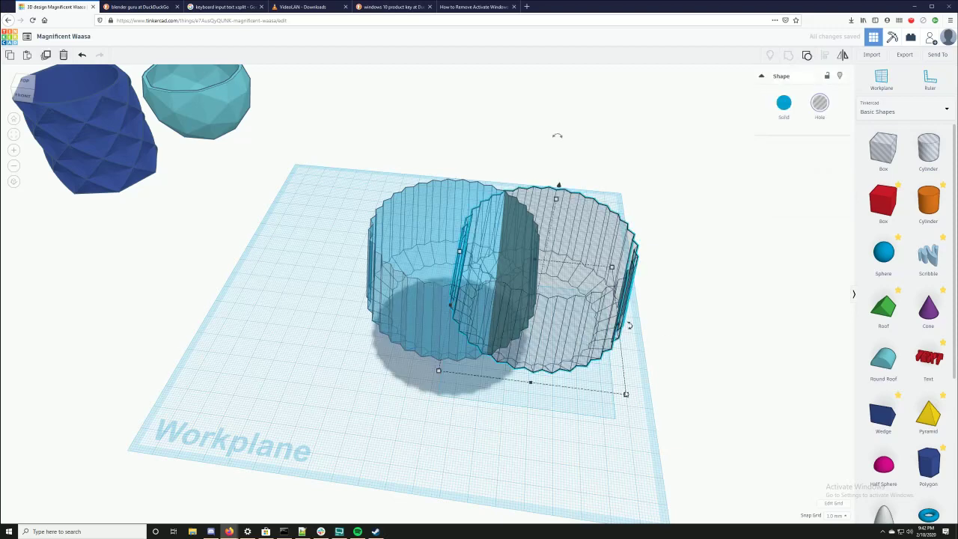
{"action": "left_click_drag", "start_coordinate": [627, 398], "coordinate": [618, 391]}
{"action": "right_click_drag", "start_coordinate": [725, 410], "coordinate": [710, 382]}
- Align the solid lozenge and its hole copy on their centres in both horizontal directions
{"action": "left_click_drag", "start_coordinate": [439, 262], "coordinate": [421, 260]}
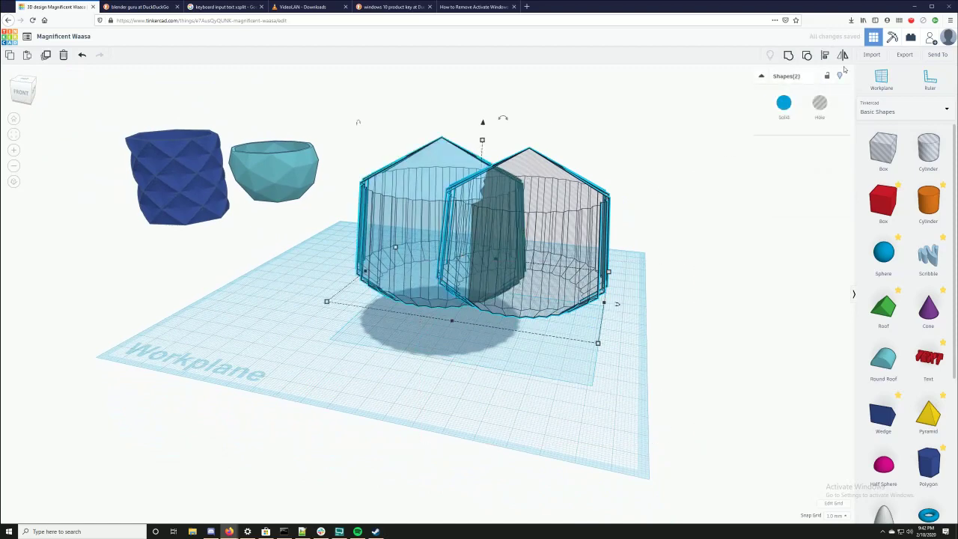
{"action": "left_click", "coordinate": [825, 55]}
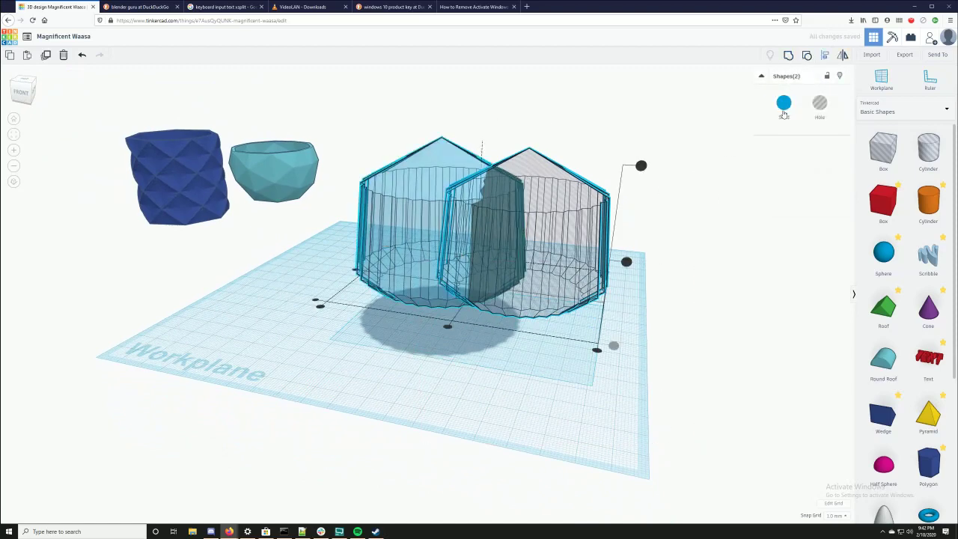
{"action": "left_click", "coordinate": [448, 327]}
{"action": "right_click_drag", "start_coordinate": [451, 329], "coordinate": [486, 380]}
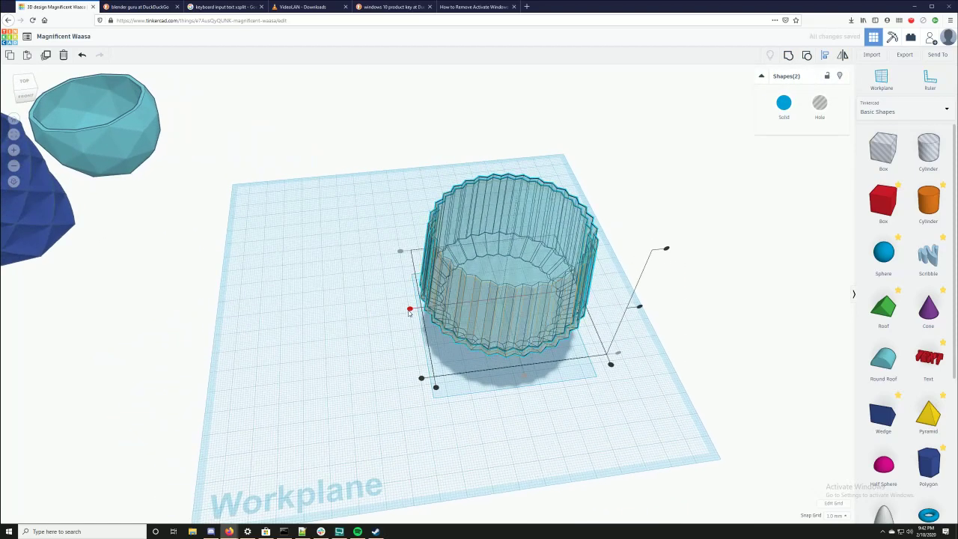
{"action": "left_click", "coordinate": [409, 309]}
{"action": "right_click_drag", "start_coordinate": [628, 379], "coordinate": [511, 333]}
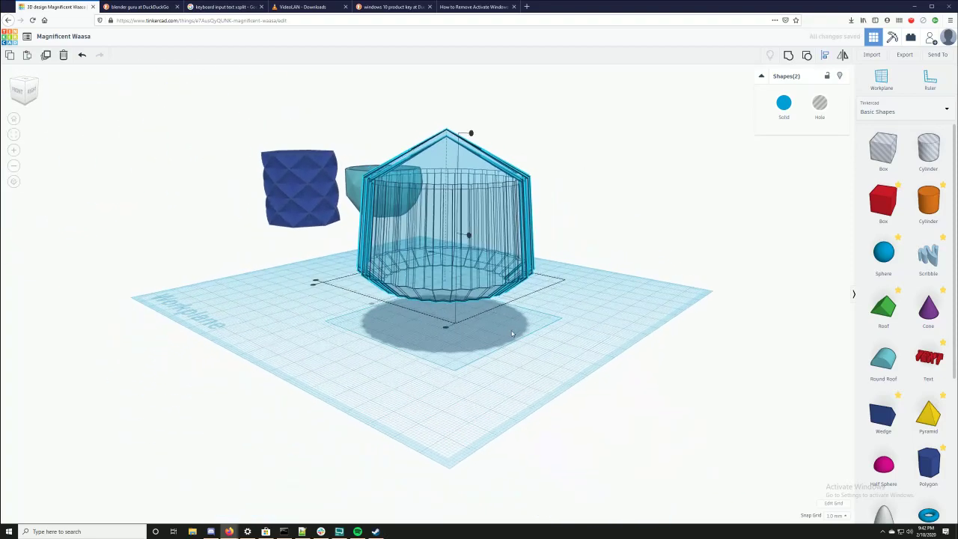
- Reduce the outer lozenge's height to 55 mm and lower it by 2 mm so that the hole copy protrudes from its top
{"action": "left_click", "coordinate": [596, 351]}
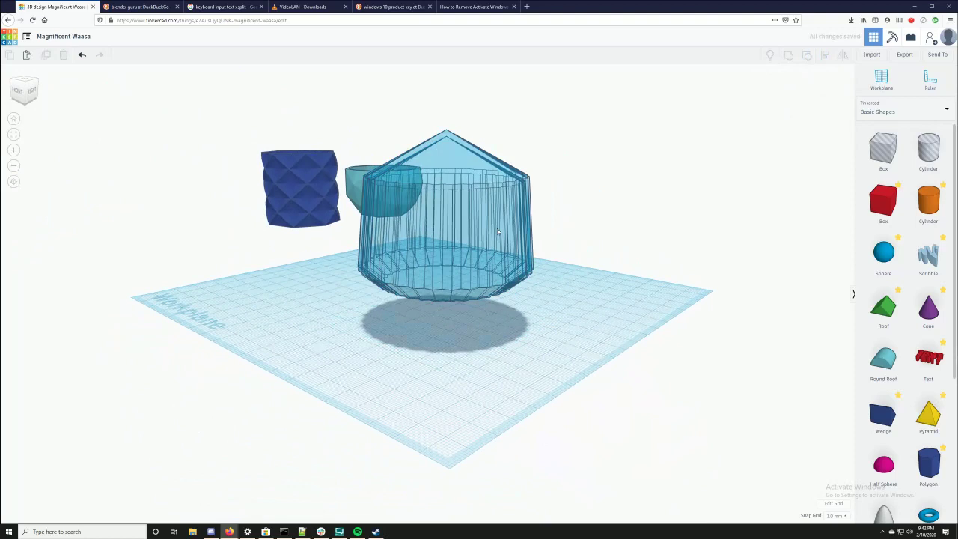
{"action": "left_click", "coordinate": [437, 176]}
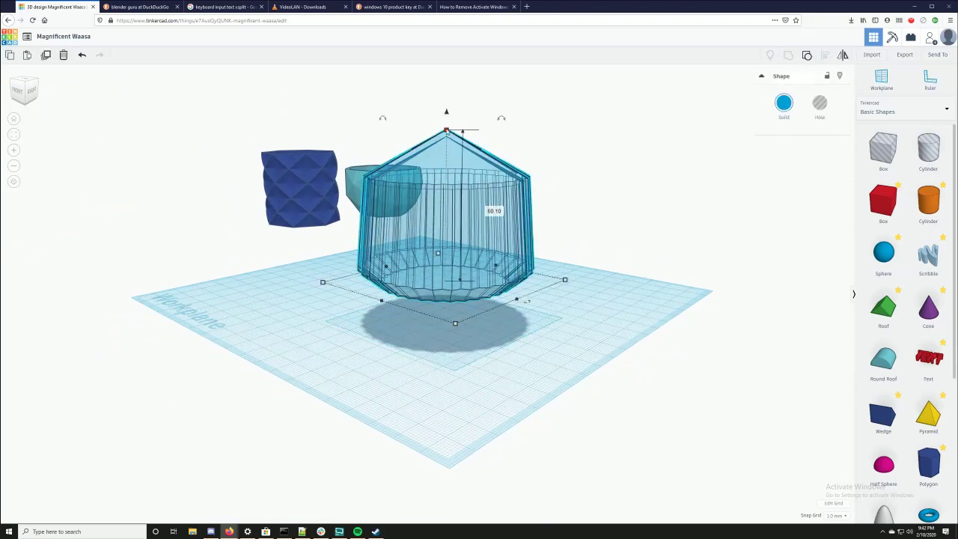
{"action": "left_click_drag", "start_coordinate": [446, 131], "coordinate": [447, 143]}
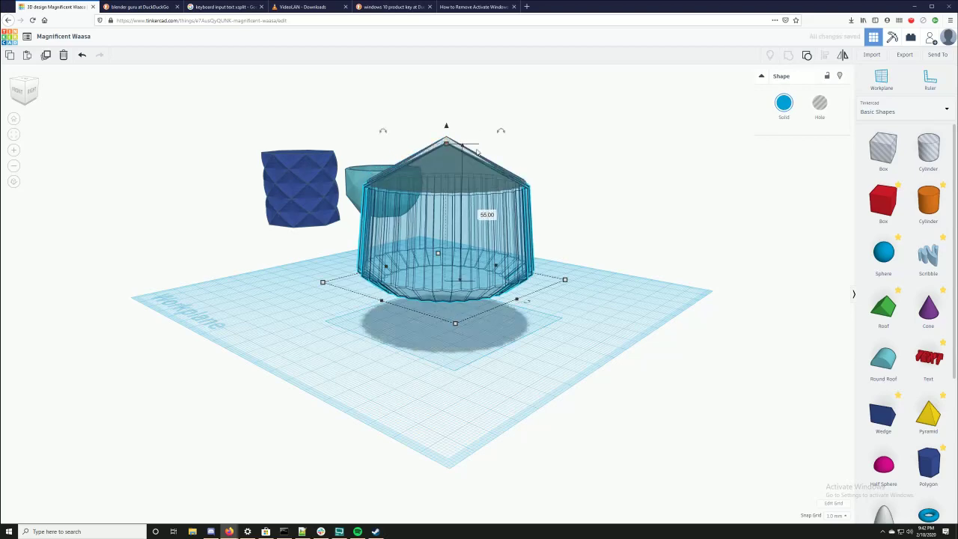
{"action": "right_click_drag", "start_coordinate": [638, 189], "coordinate": [435, 191]}
{"action": "right_click_drag", "start_coordinate": [402, 150], "coordinate": [613, 152]}
{"action": "right_click_drag", "start_coordinate": [544, 368], "coordinate": [533, 322]}
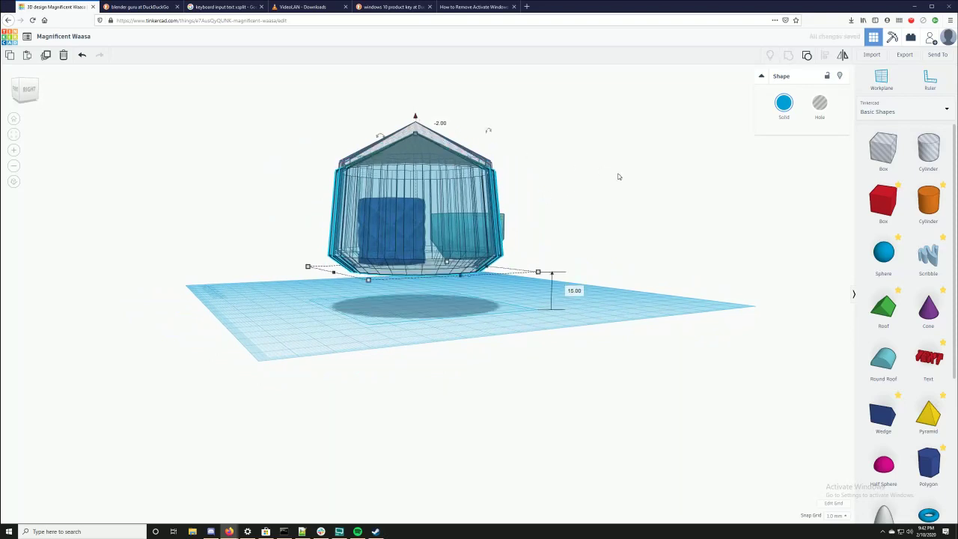
{"action": "right_click_drag", "start_coordinate": [618, 177], "coordinate": [683, 336]}
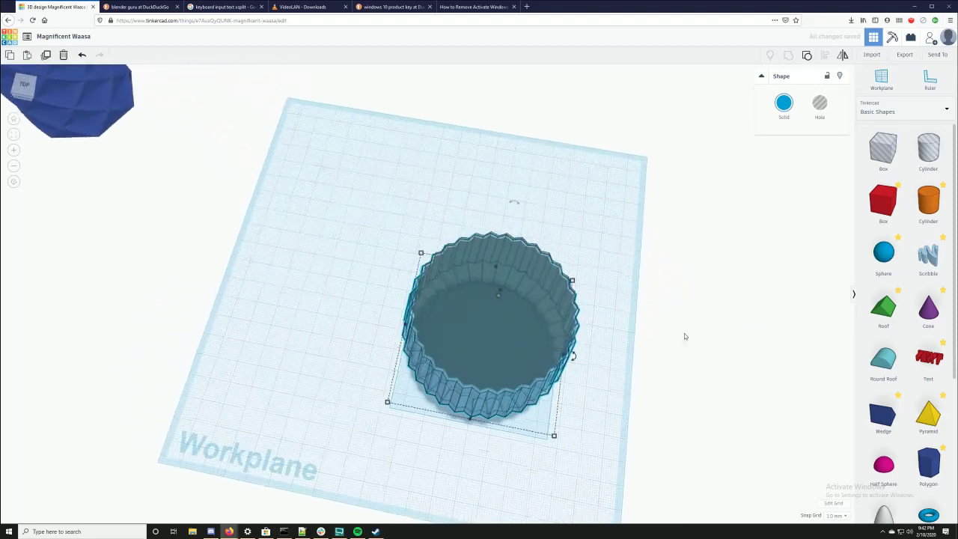
- Group the lozenge with its hole copy to form a hollow, open pot and turn off the pot's transparency
{"action": "key", "text": "ctrl+a"}
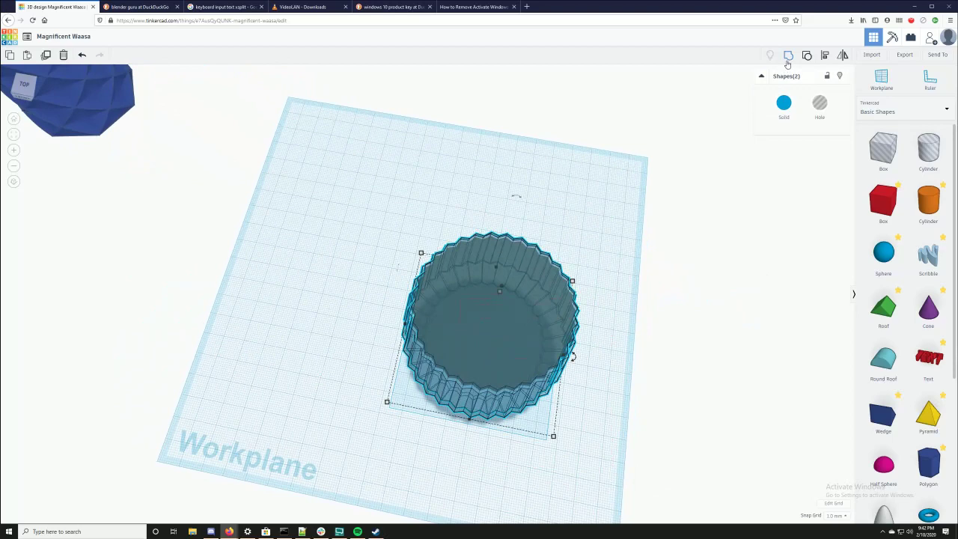
{"action": "left_click", "coordinate": [787, 59]}
{"action": "left_click", "coordinate": [783, 102]}
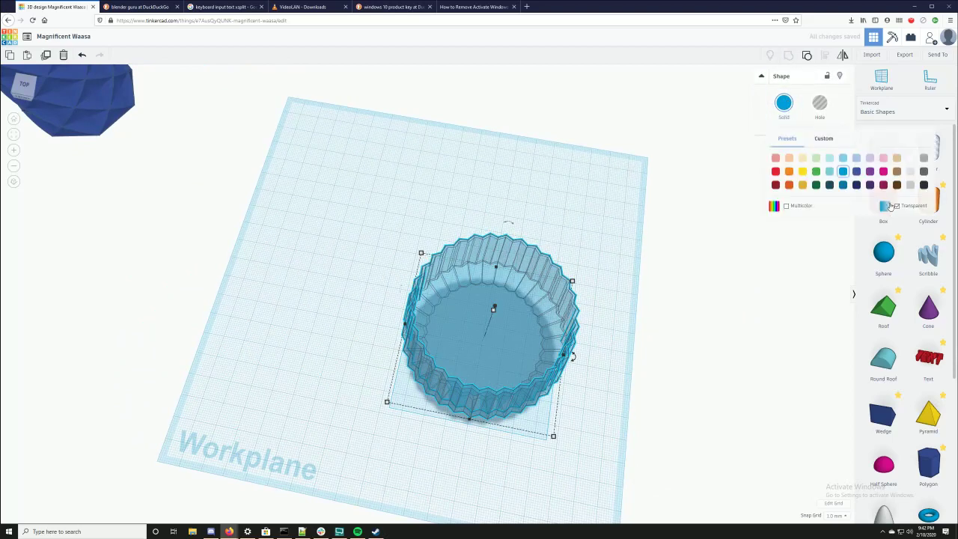
{"action": "left_click", "coordinate": [896, 205]}
{"action": "right_click_drag", "start_coordinate": [662, 342], "coordinate": [696, 299]}
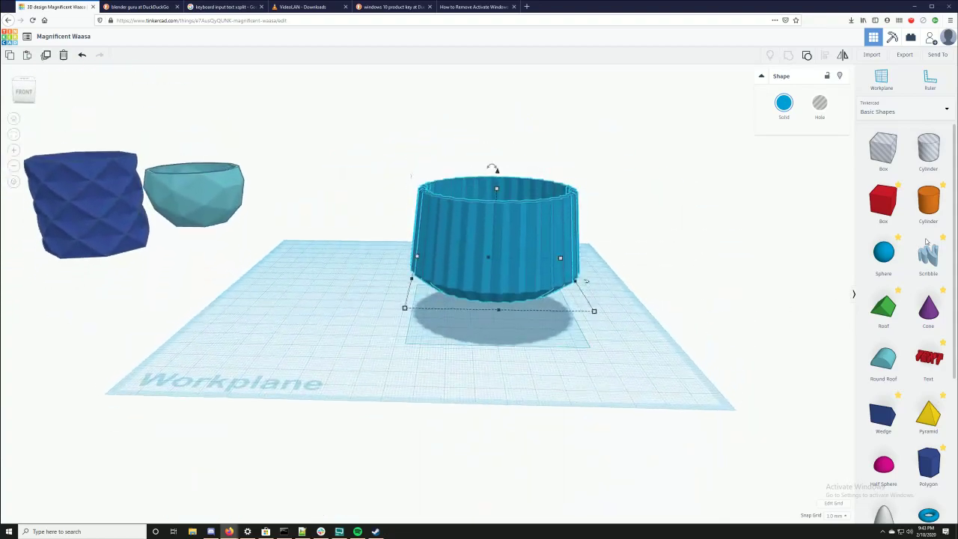
- Place the letter M from Text and numbers on the workplane and reduce its height to 1 mm
{"action": "left_click", "coordinate": [873, 112]}
{"action": "left_click", "coordinate": [879, 149]}
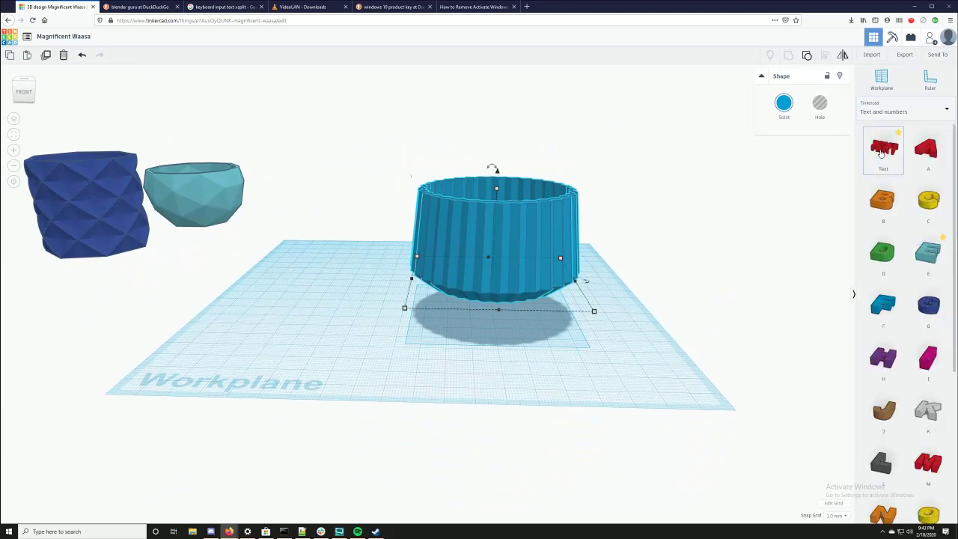
{"action": "scroll", "coordinate": [924, 312], "scroll_direction": "down", "scroll_amount": 3}
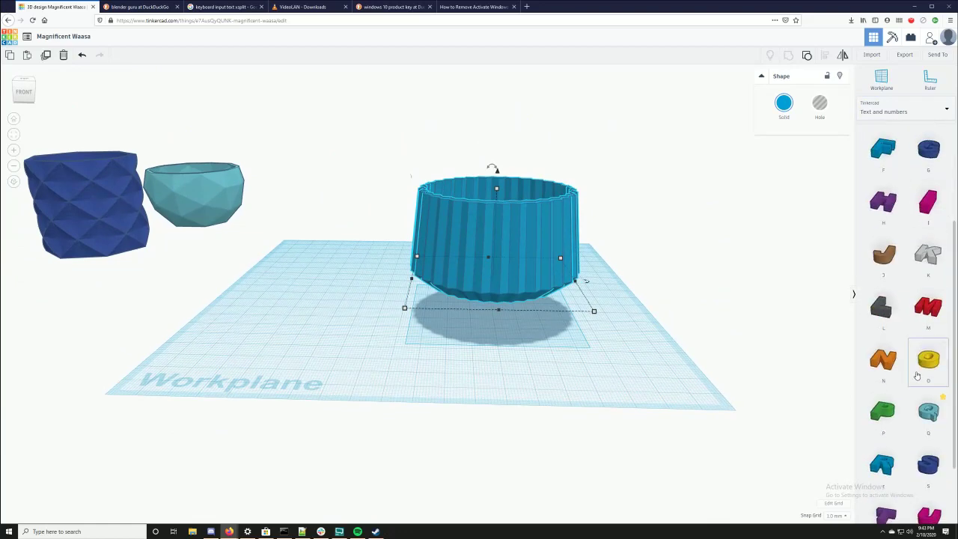
{"action": "left_click_drag", "start_coordinate": [928, 306], "coordinate": [340, 339]}
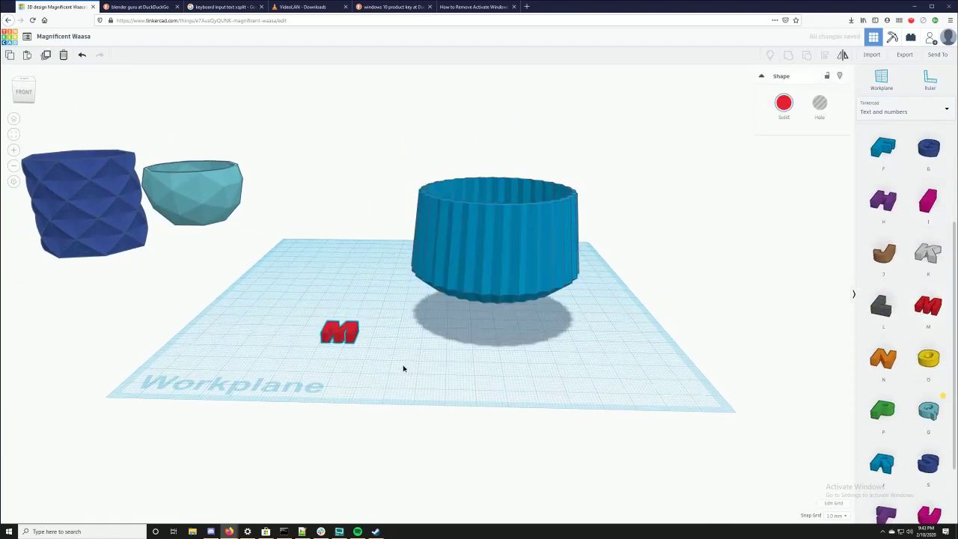
{"action": "right_click_drag", "start_coordinate": [401, 367], "coordinate": [370, 377]}
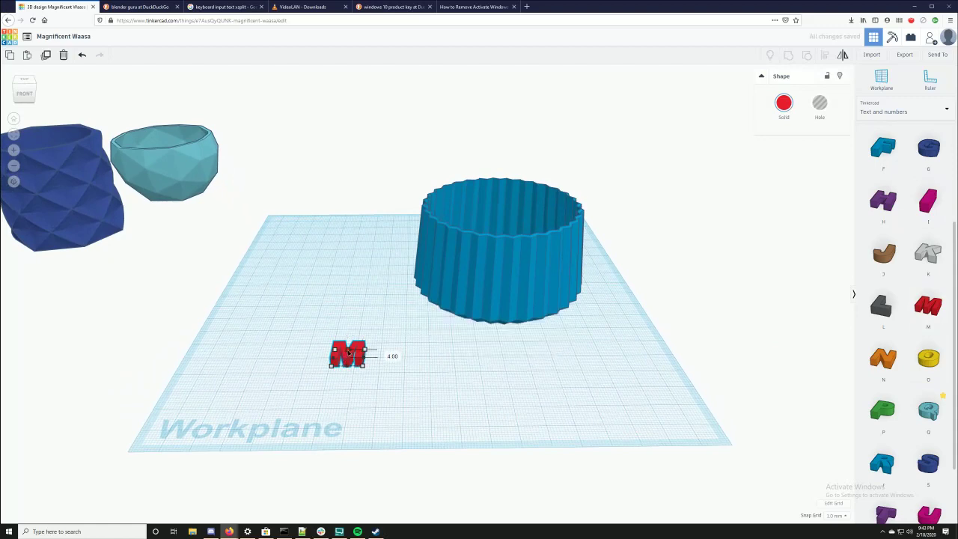
{"action": "left_click_drag", "start_coordinate": [349, 356], "coordinate": [349, 357]}
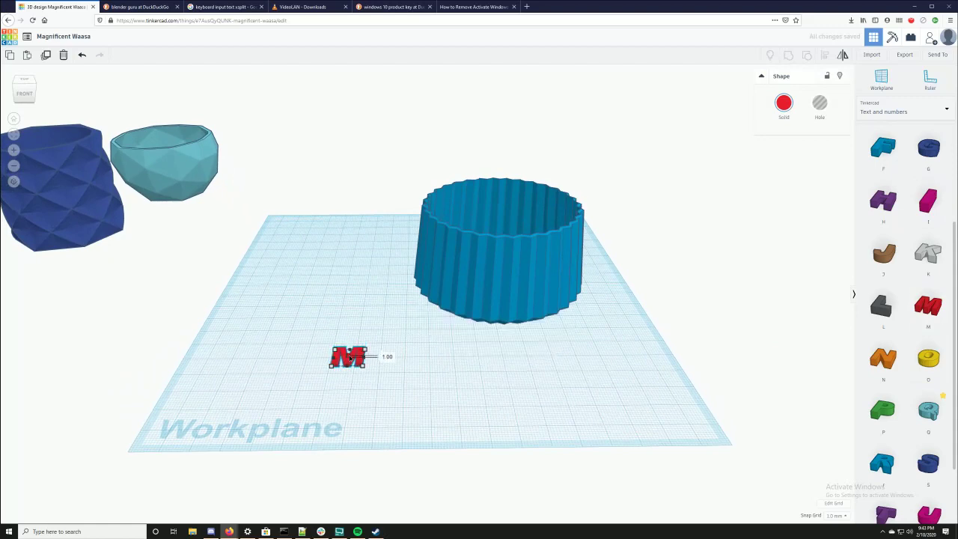
{"action": "right_click_drag", "start_coordinate": [349, 358], "coordinate": [409, 356]}
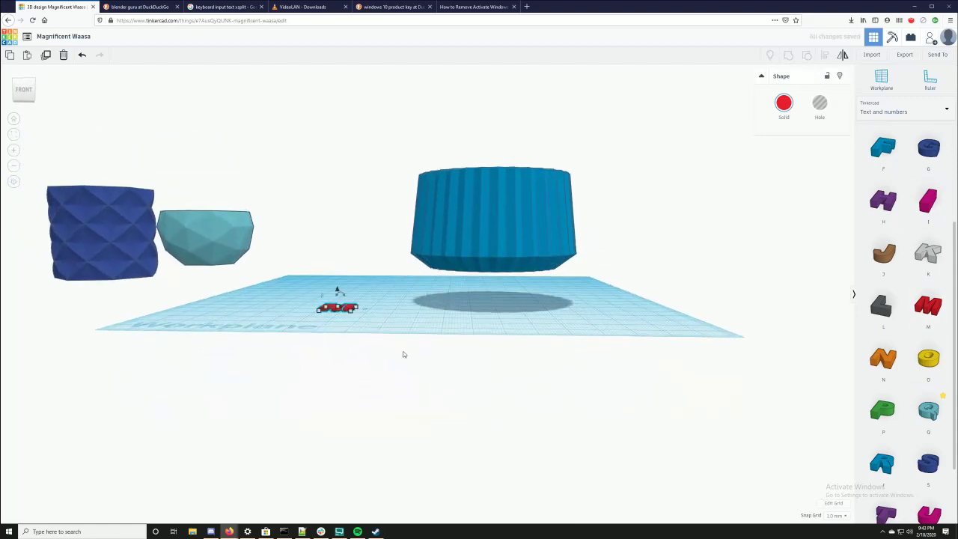
- Align the letter M with the centre of the pot in both horizontal directions
{"action": "left_click_drag", "start_coordinate": [346, 247], "coordinate": [339, 241]}
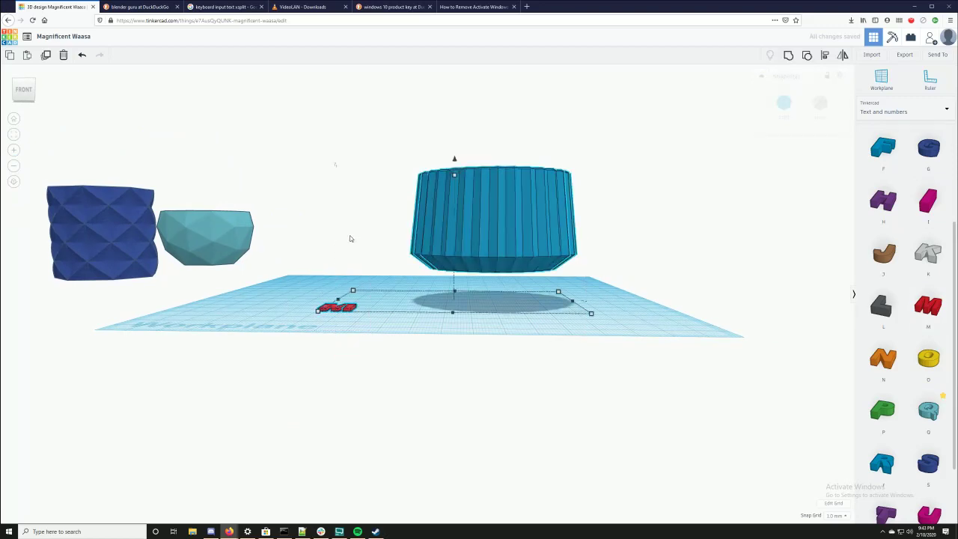
{"action": "left_click", "coordinate": [824, 55]}
{"action": "right_click_drag", "start_coordinate": [668, 225], "coordinate": [453, 407]}
{"action": "left_click", "coordinate": [448, 401]}
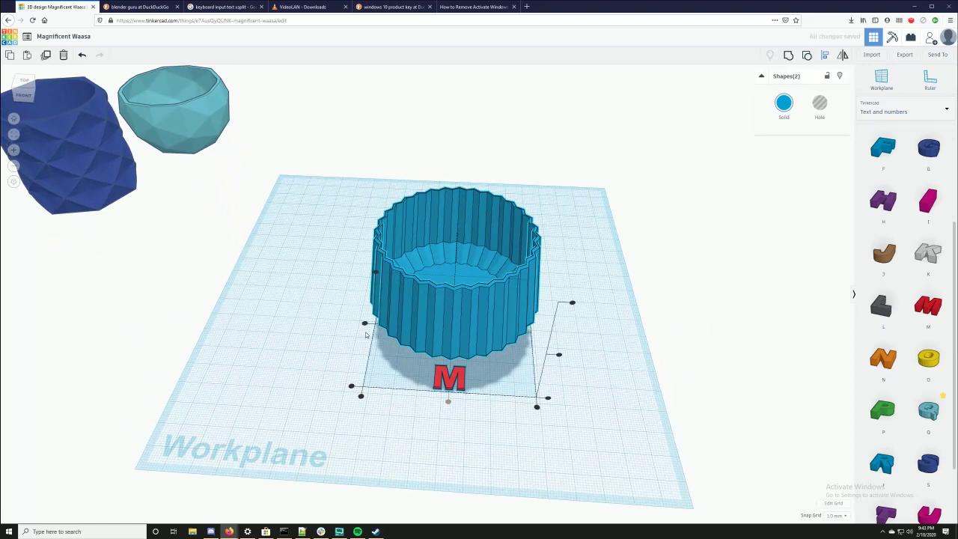
{"action": "right_click_drag", "start_coordinate": [624, 384], "coordinate": [556, 319]}
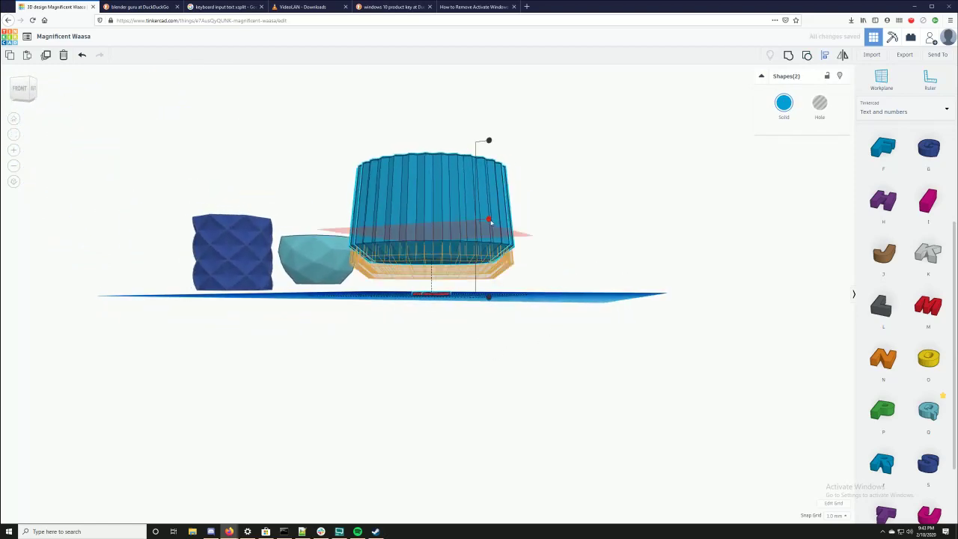
{"action": "left_click", "coordinate": [570, 311]}
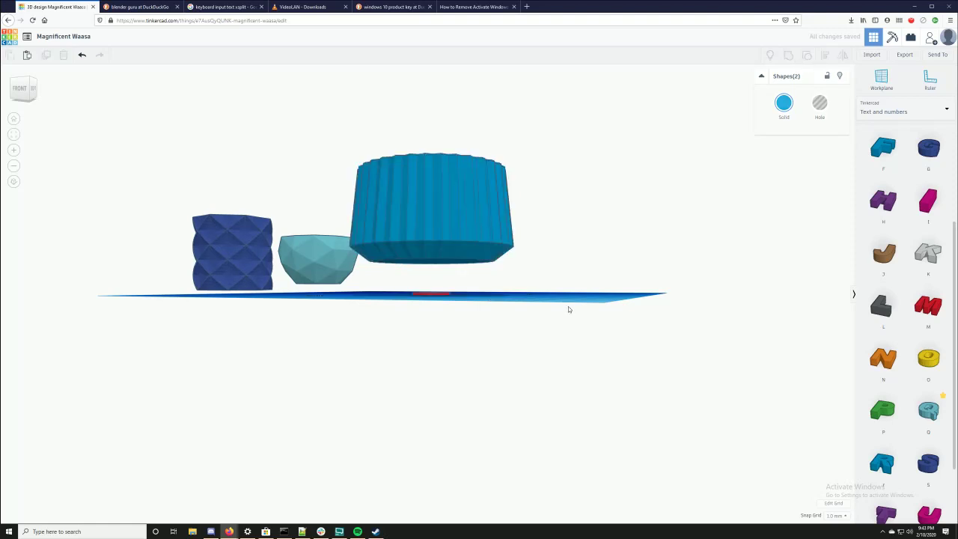
- Raise the letter M to 14 mm above the workplane, against the pot's flat underside
{"action": "left_click", "coordinate": [432, 295]}
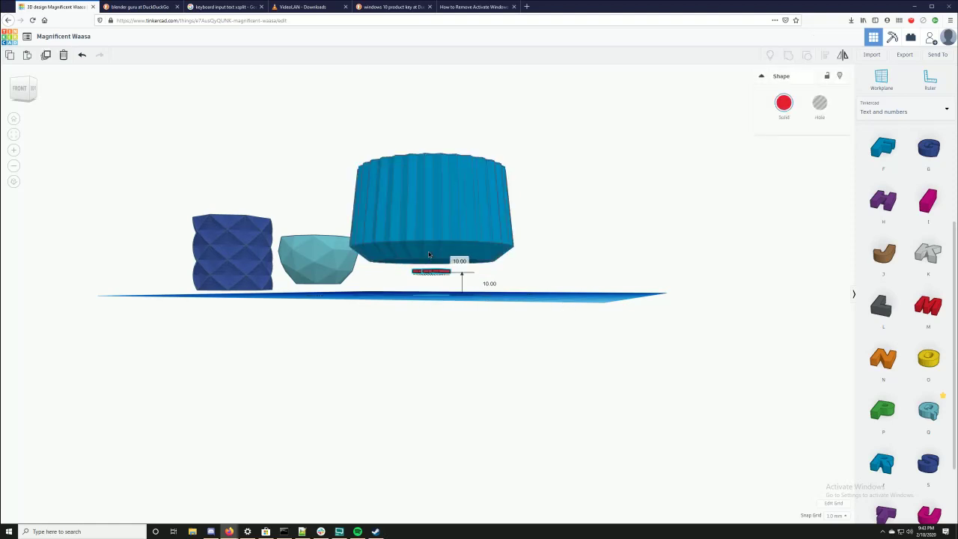
{"action": "left_click_drag", "start_coordinate": [428, 245], "coordinate": [428, 243]}
{"action": "right_click_drag", "start_coordinate": [427, 243], "coordinate": [549, 265]}
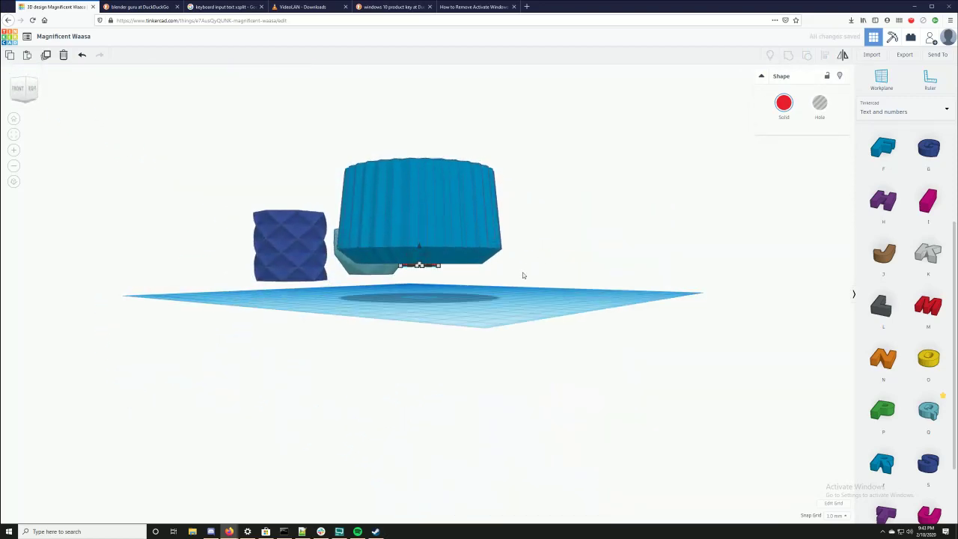
{"action": "scroll", "coordinate": [523, 275], "scroll_direction": "up", "scroll_amount": 10}
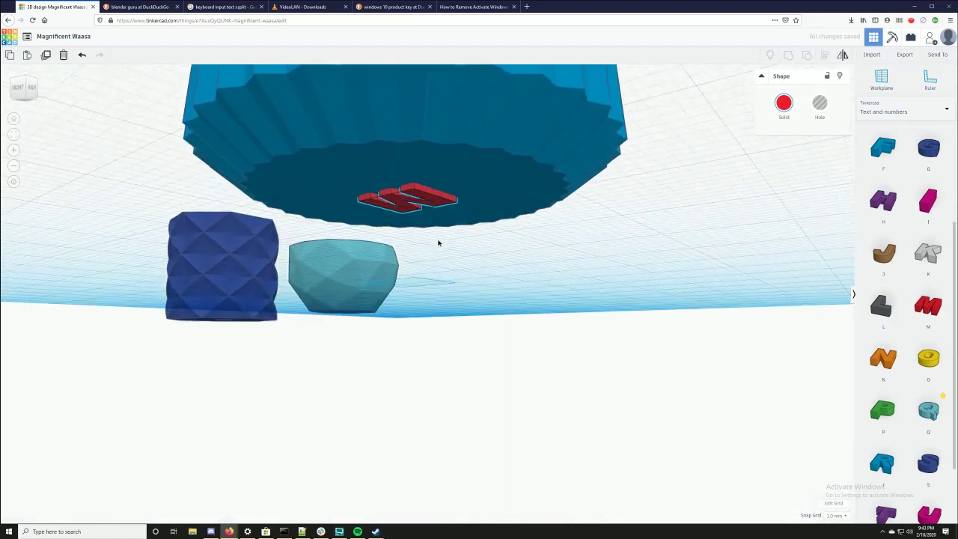
- Fine-tune the letter M's height at the pot's underside and turn the letter into a hole
{"action": "left_click", "coordinate": [420, 198]}
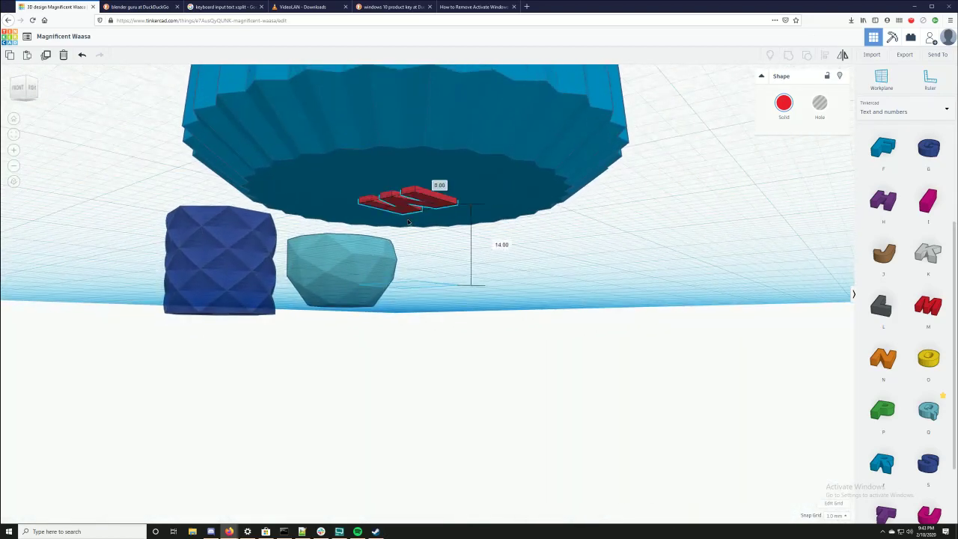
{"action": "key", "text": "ctrl+Up"}
{"action": "key", "text": "ctrl+Down"}
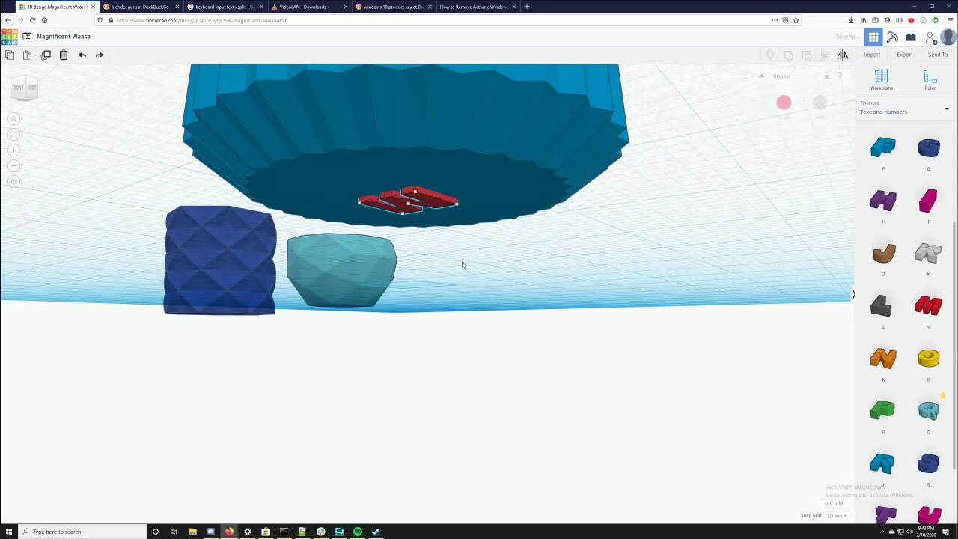
{"action": "right_click_drag", "start_coordinate": [523, 270], "coordinate": [479, 238]}
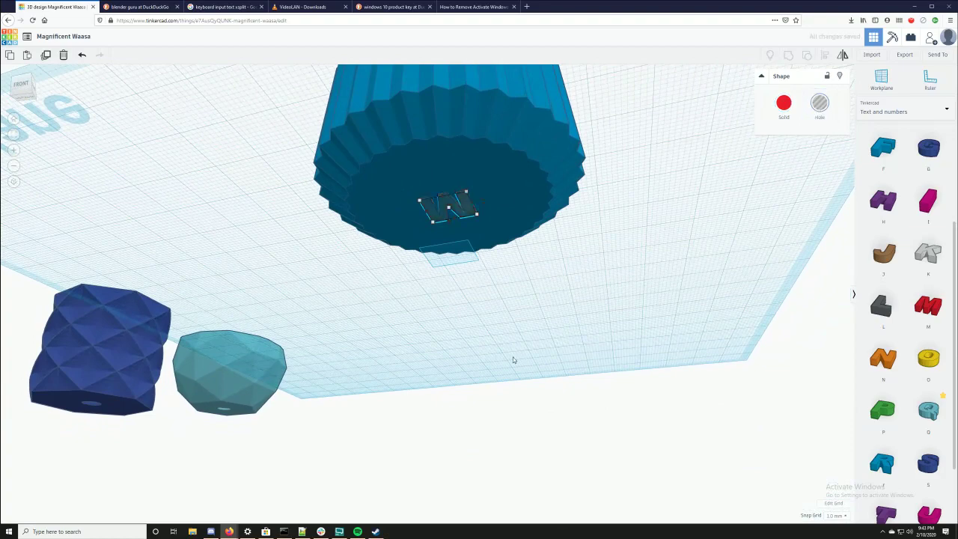
- Group the letter M hole with the pot to cut the M into the pot's underside
{"action": "left_click", "coordinate": [507, 180], "text": "shift"}
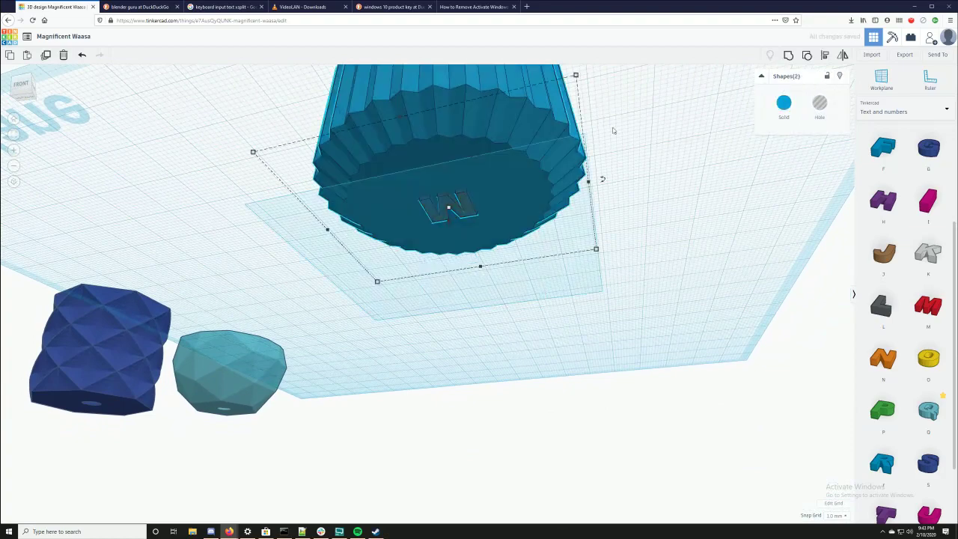
{"action": "left_click", "coordinate": [788, 56]}
{"action": "right_click_drag", "start_coordinate": [667, 264], "coordinate": [677, 315]}
{"action": "left_click", "coordinate": [667, 274]}
{"action": "left_click", "coordinate": [519, 225]}
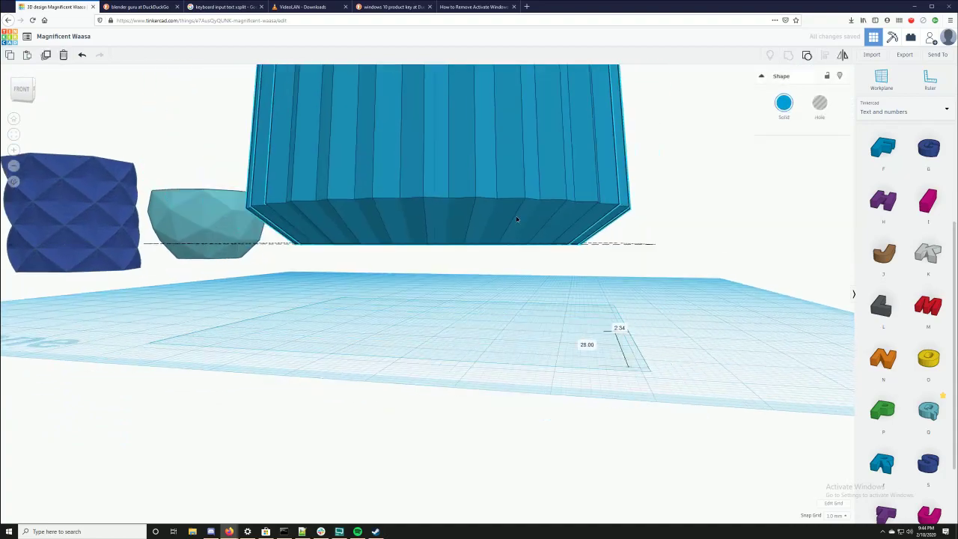
{"action": "right_click_drag", "start_coordinate": [620, 242], "coordinate": [675, 353]}
- Place a hole cylinder from Basic Shapes, shrink it and move it through the pot's floor beside the M
{"action": "scroll", "coordinate": [900, 292], "scroll_direction": "up", "scroll_amount": 2}
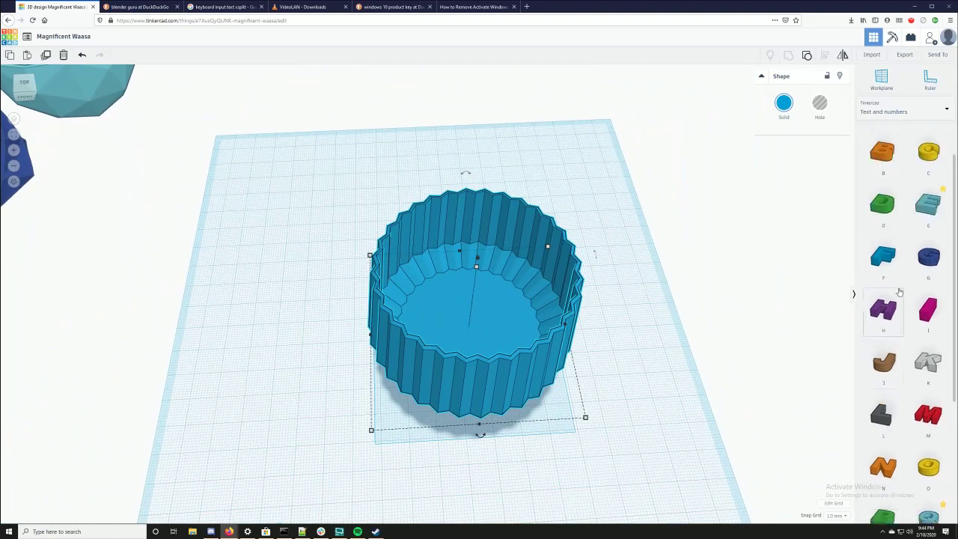
{"action": "left_click", "coordinate": [891, 111]}
{"action": "left_click", "coordinate": [881, 139]}
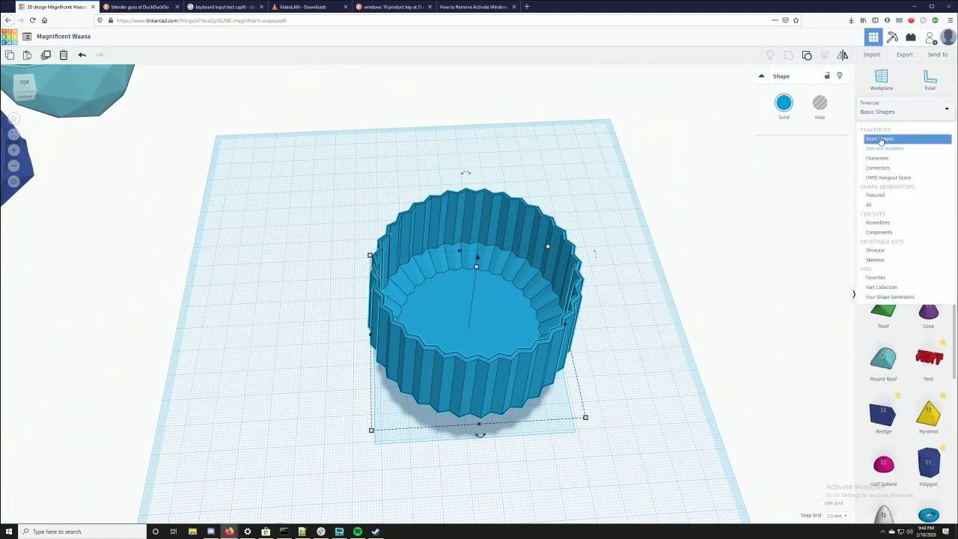
{"action": "left_click_drag", "start_coordinate": [920, 152], "coordinate": [258, 131]}
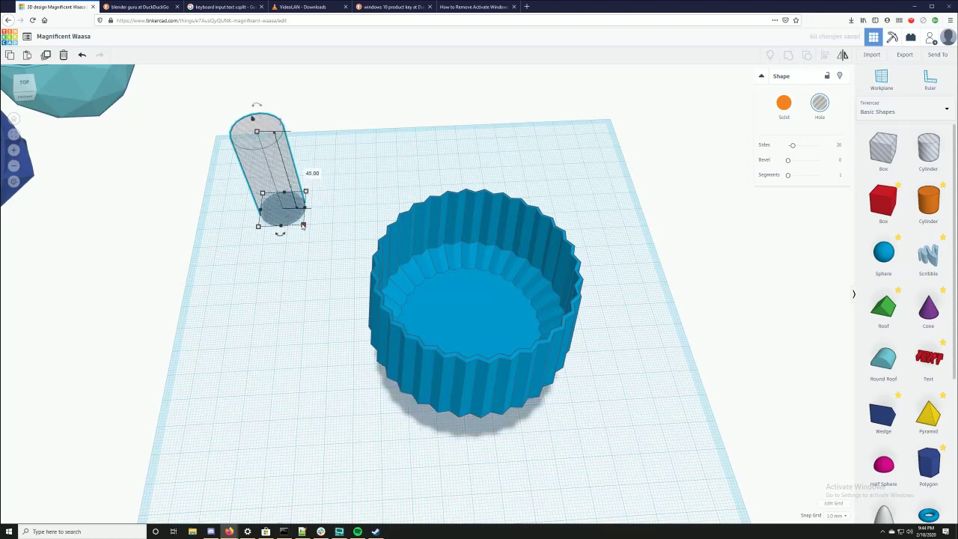
{"action": "left_click_drag", "start_coordinate": [303, 225], "coordinate": [455, 275]}
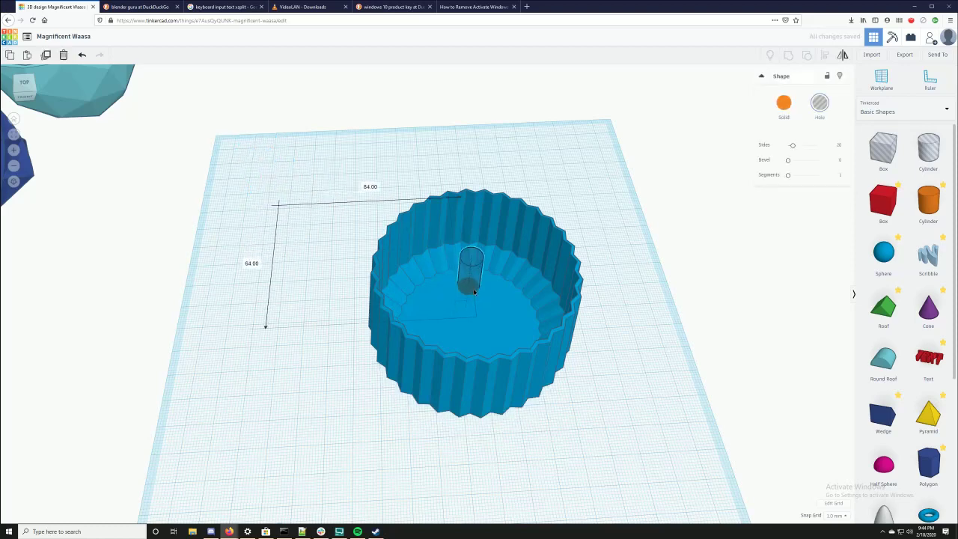
{"action": "right_click_drag", "start_coordinate": [584, 307], "coordinate": [526, 164]}
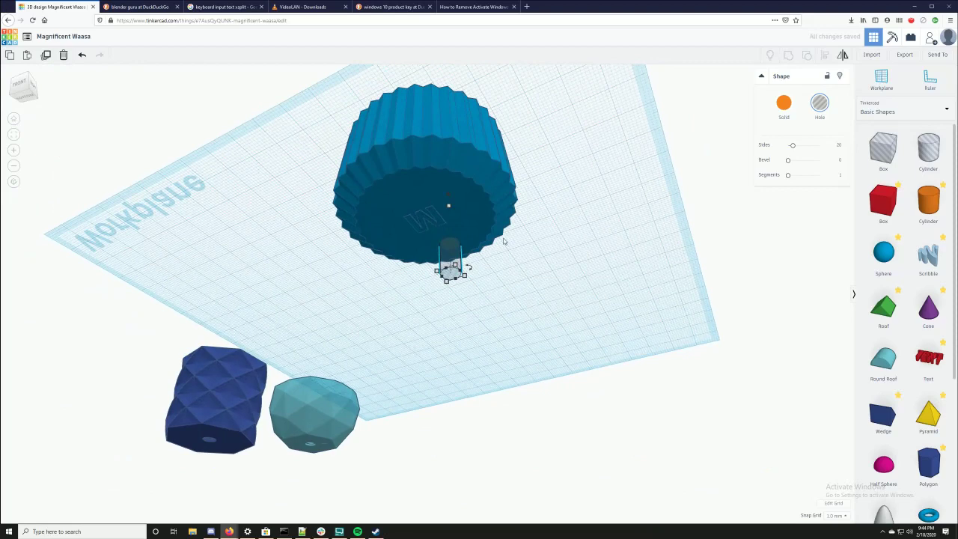
{"action": "right_click_drag", "start_coordinate": [499, 244], "coordinate": [588, 191]}
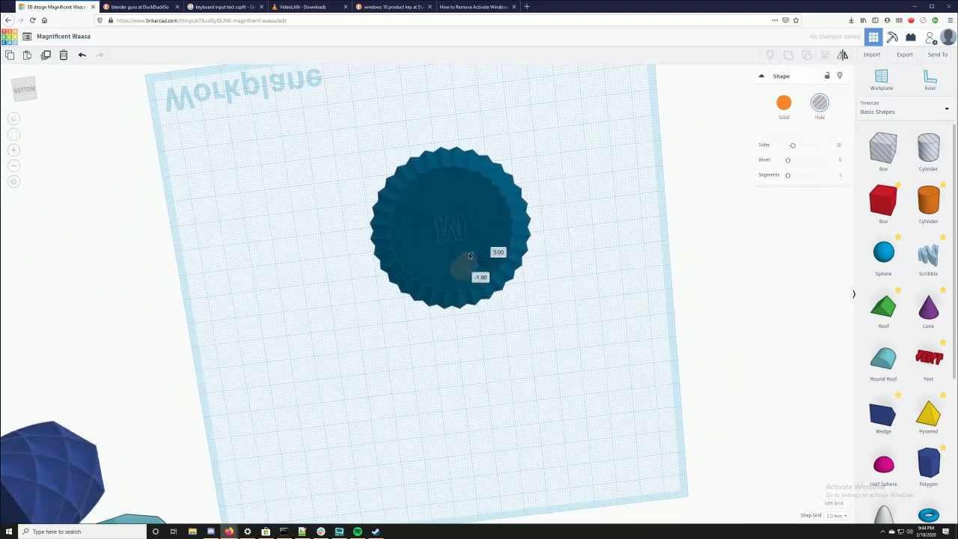
- Duplicate the hole cylinder about 33 mm across to the opposite side of the M and centre both cylinders on the pot in one horizontal direction
{"action": "left_click_drag", "start_coordinate": [470, 256], "coordinate": [450, 186]}
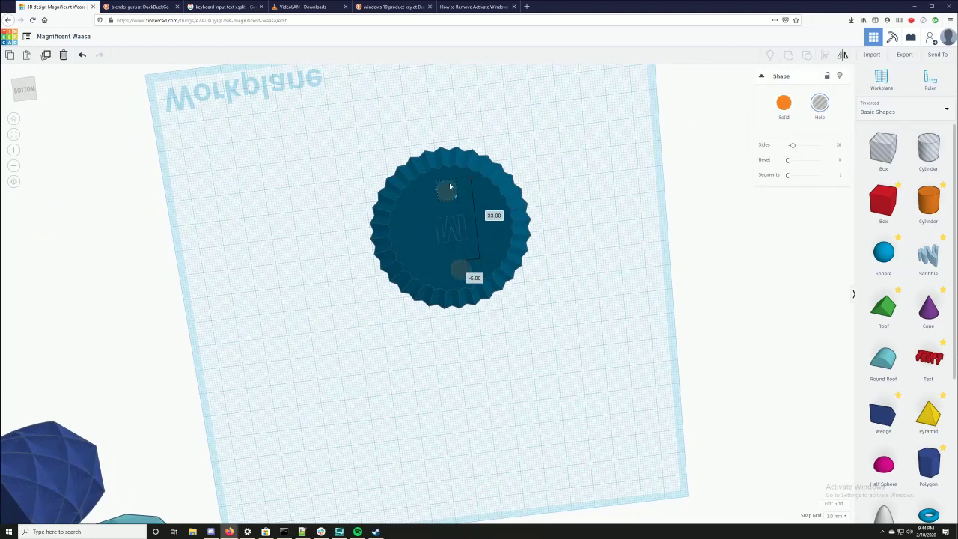
{"action": "left_click_drag", "start_coordinate": [401, 145], "coordinate": [368, 138]}
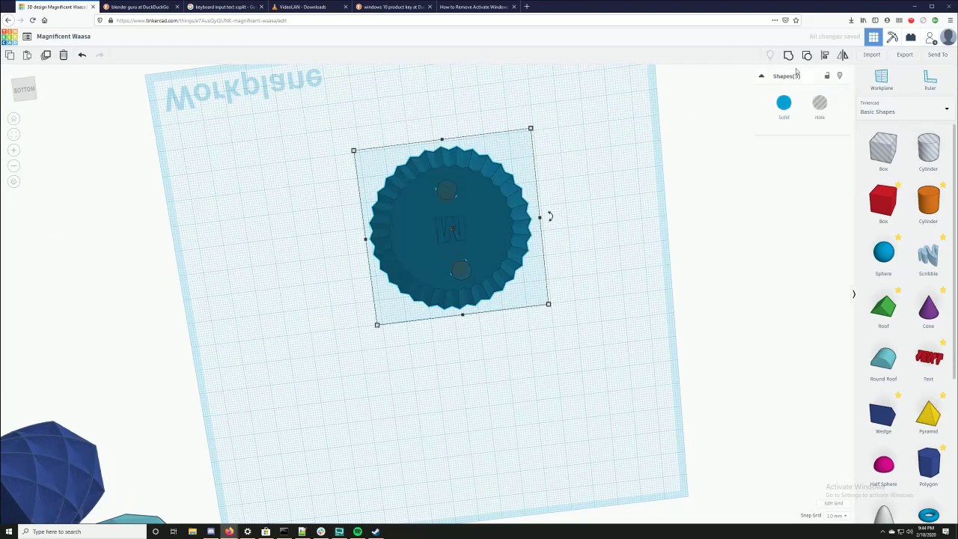
{"action": "left_click", "coordinate": [823, 57]}
{"action": "left_click", "coordinate": [439, 129]}
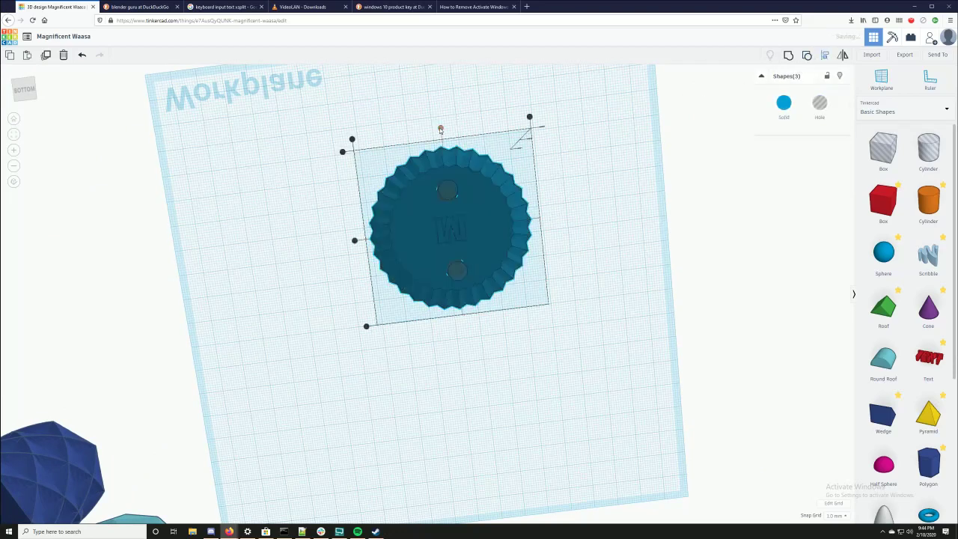
{"action": "right_click_drag", "start_coordinate": [582, 188], "coordinate": [554, 461]}
{"action": "left_click_drag", "start_coordinate": [355, 227], "coordinate": [356, 226]}
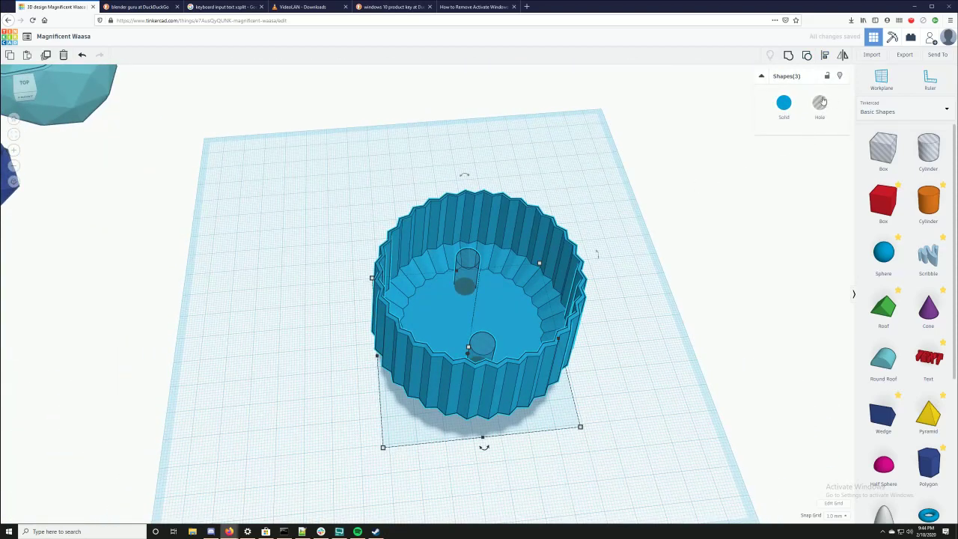
- Group the two hole cylinders with the pot to cut drain holes and move the pot beside the other two planters
{"action": "left_click", "coordinate": [789, 55]}
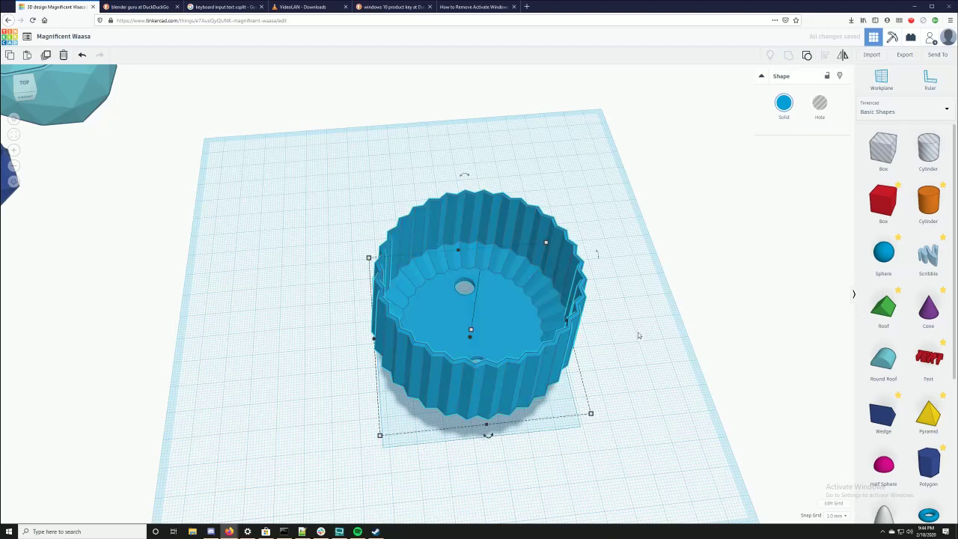
{"action": "right_click_drag", "start_coordinate": [637, 334], "coordinate": [438, 349]}
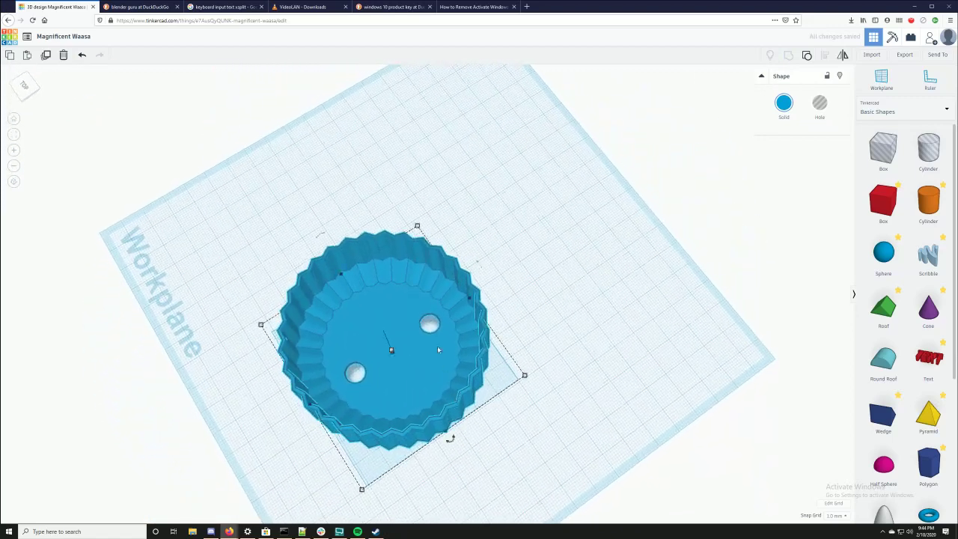
{"action": "right_click_drag", "start_coordinate": [589, 383], "coordinate": [699, 291]}
{"action": "left_click", "coordinate": [608, 388]}
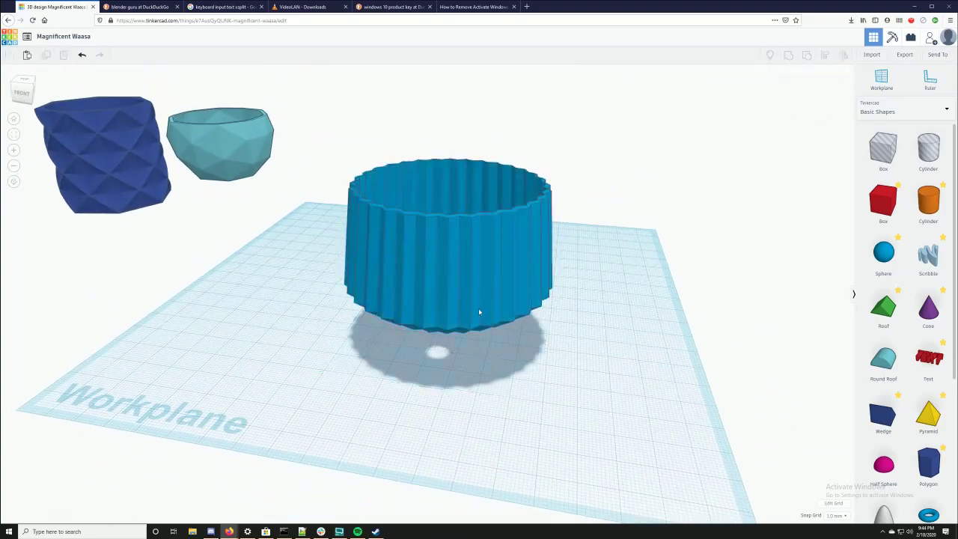
{"action": "left_click_drag", "start_coordinate": [480, 312], "coordinate": [327, 140]}
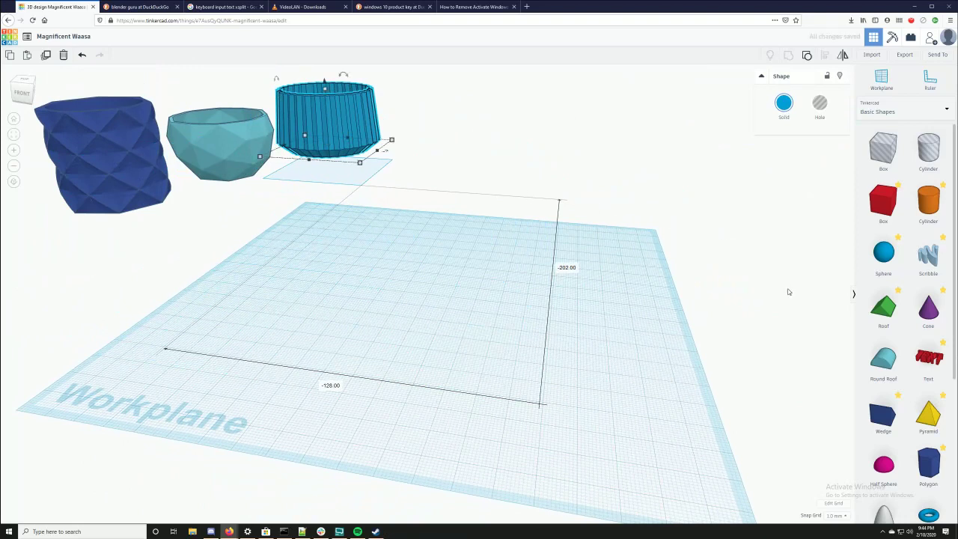
- Place a truncated cuboctahedron from page 12 of the All shape generators near the middle of the workplane
{"action": "scroll", "coordinate": [882, 479], "scroll_direction": "down", "scroll_amount": 5}
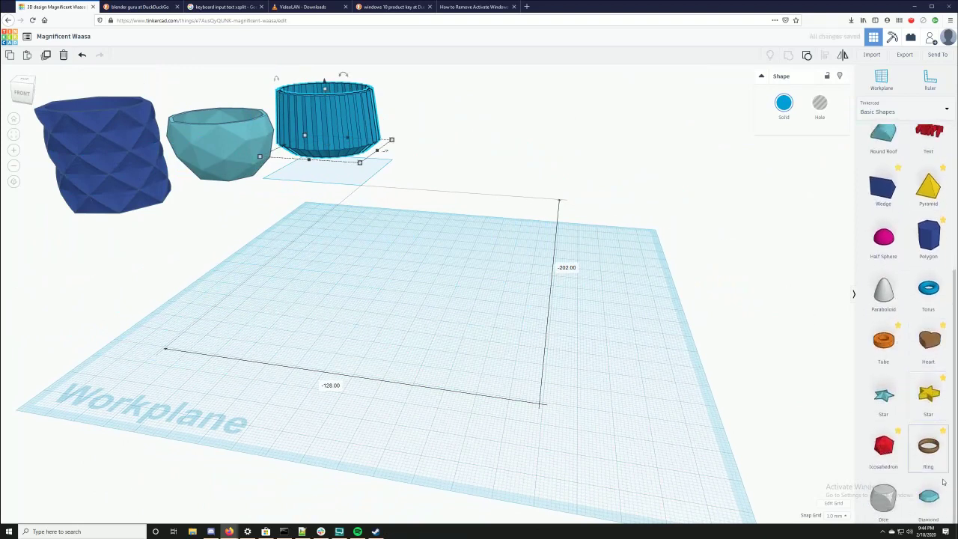
{"action": "left_click", "coordinate": [902, 111]}
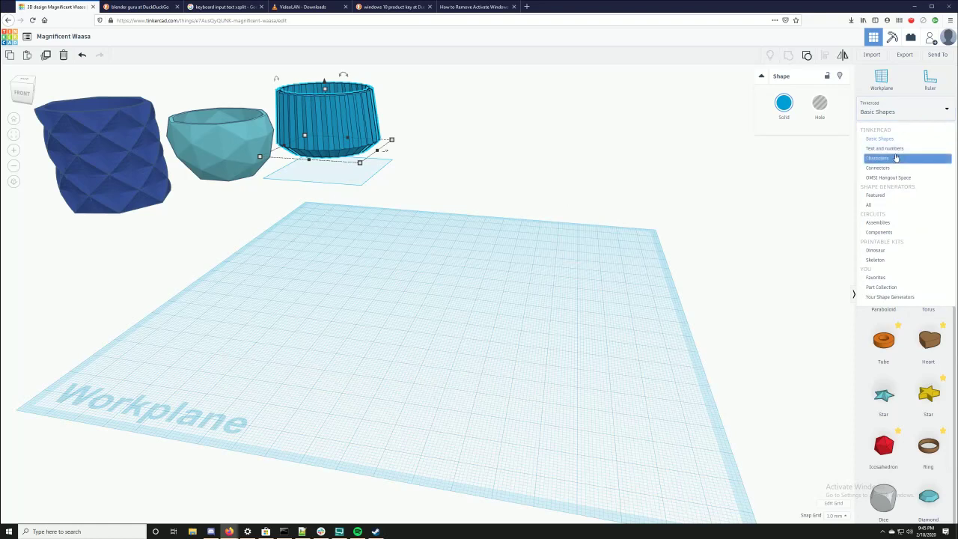
{"action": "left_click", "coordinate": [892, 205]}
{"action": "left_click", "coordinate": [945, 394]}
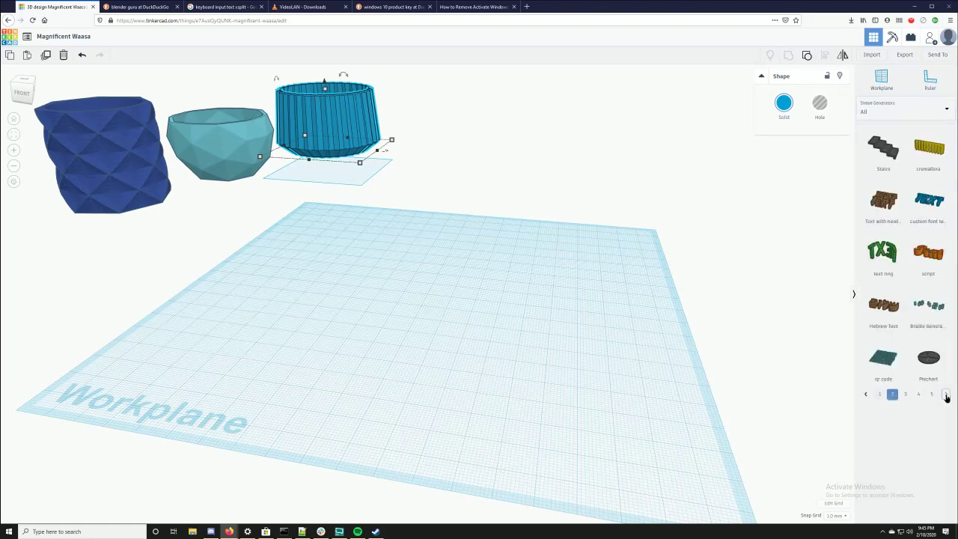
{"action": "left_click", "coordinate": [945, 394]}
{"action": "left_click", "coordinate": [945, 394]}
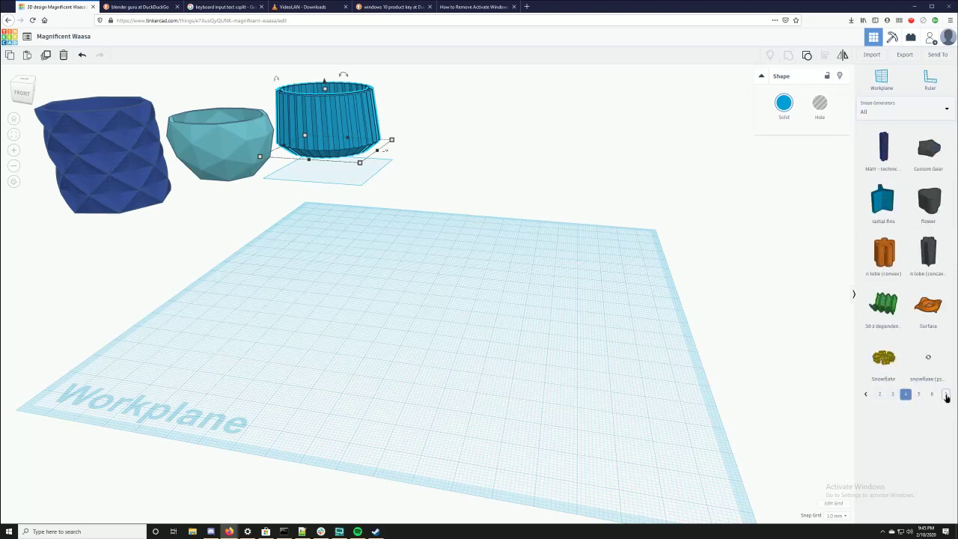
{"action": "left_click", "coordinate": [946, 395]}
{"action": "left_click", "coordinate": [945, 394]}
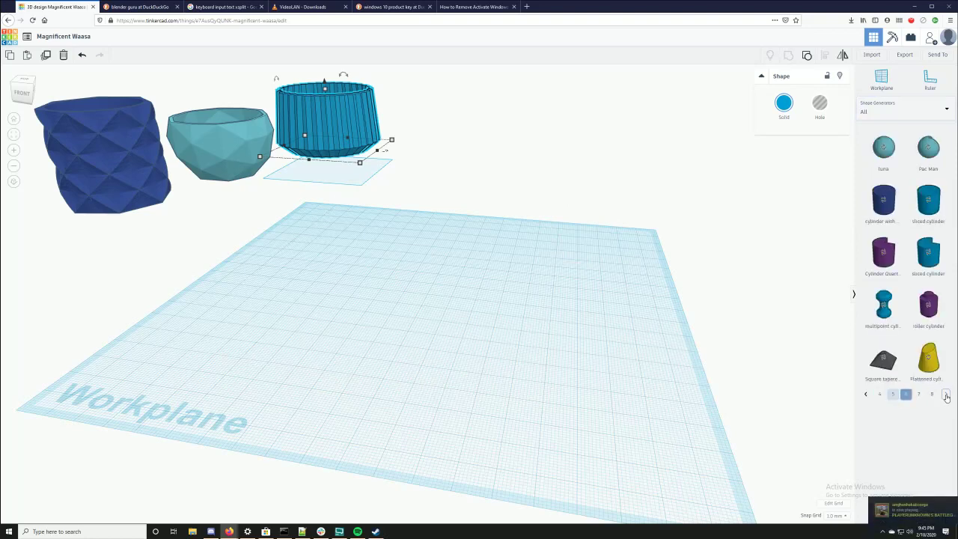
{"action": "left_click", "coordinate": [946, 394]}
{"action": "left_click", "coordinate": [946, 394]}
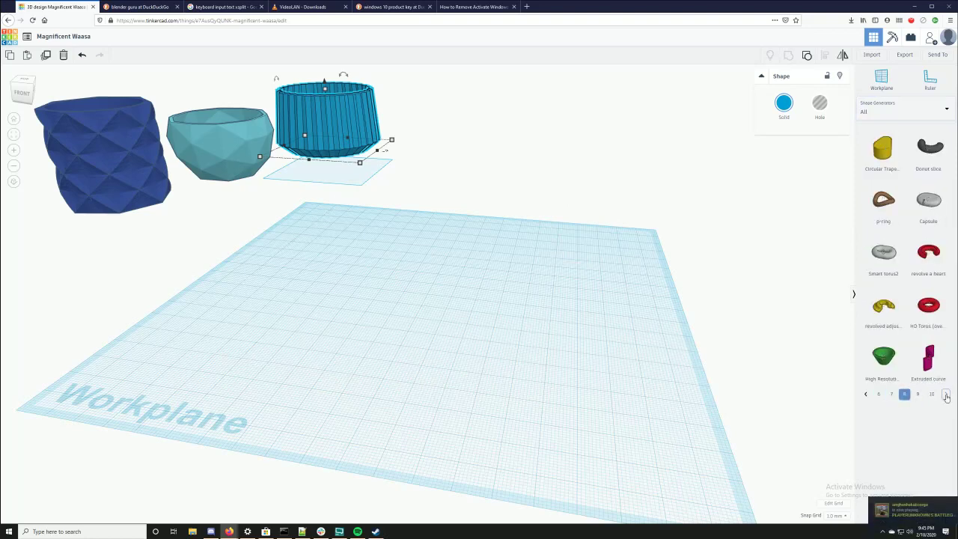
{"action": "left_click", "coordinate": [945, 394]}
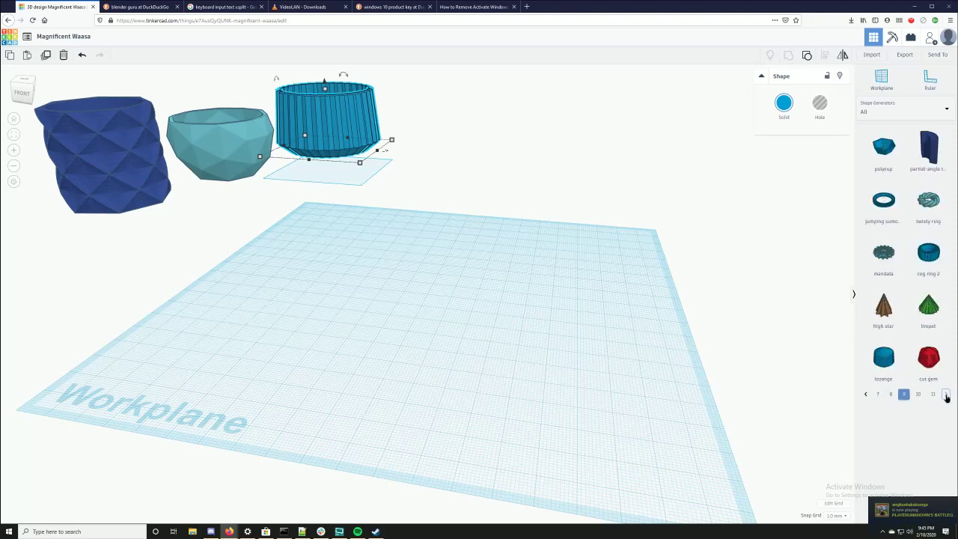
{"action": "left_click", "coordinate": [946, 394]}
{"action": "left_click", "coordinate": [946, 394]}
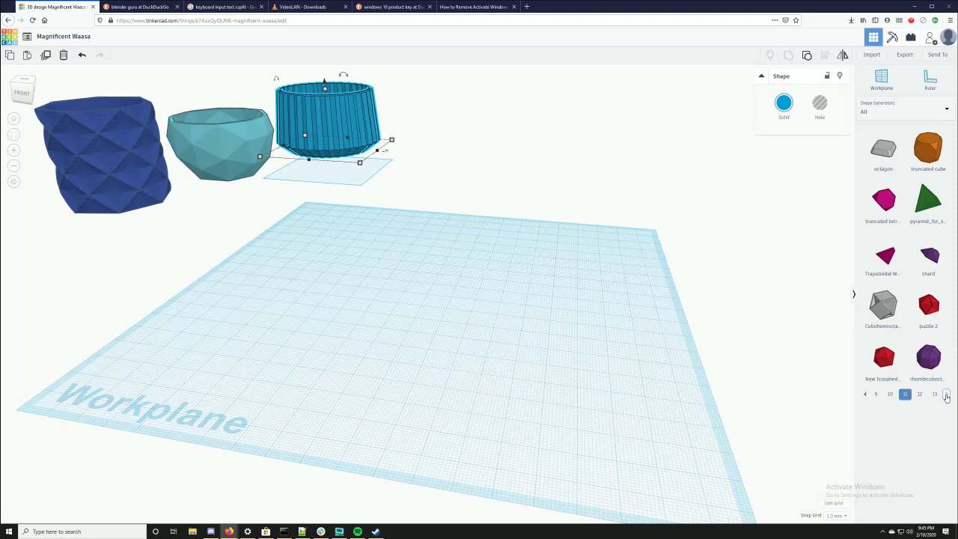
{"action": "left_click", "coordinate": [946, 394]}
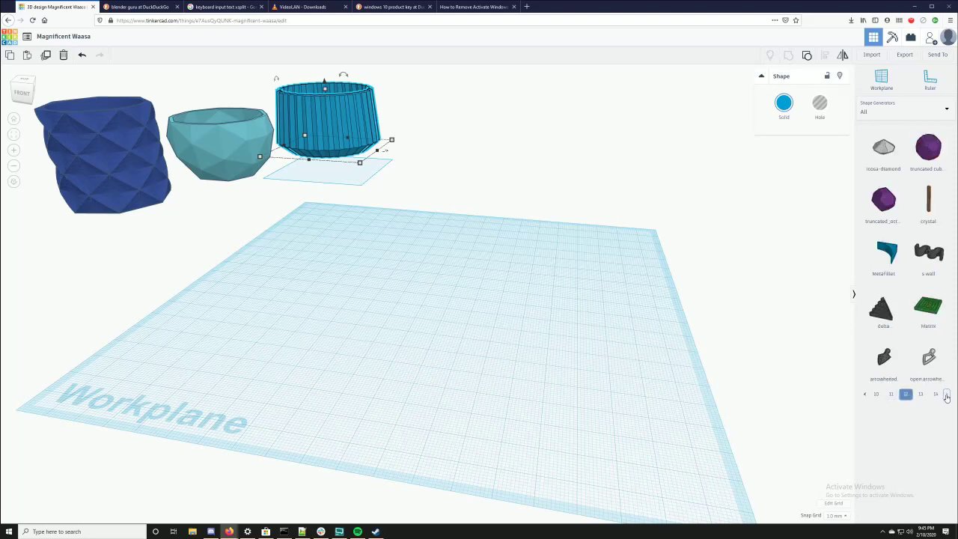
{"action": "left_click_drag", "start_coordinate": [935, 152], "coordinate": [870, 171]}
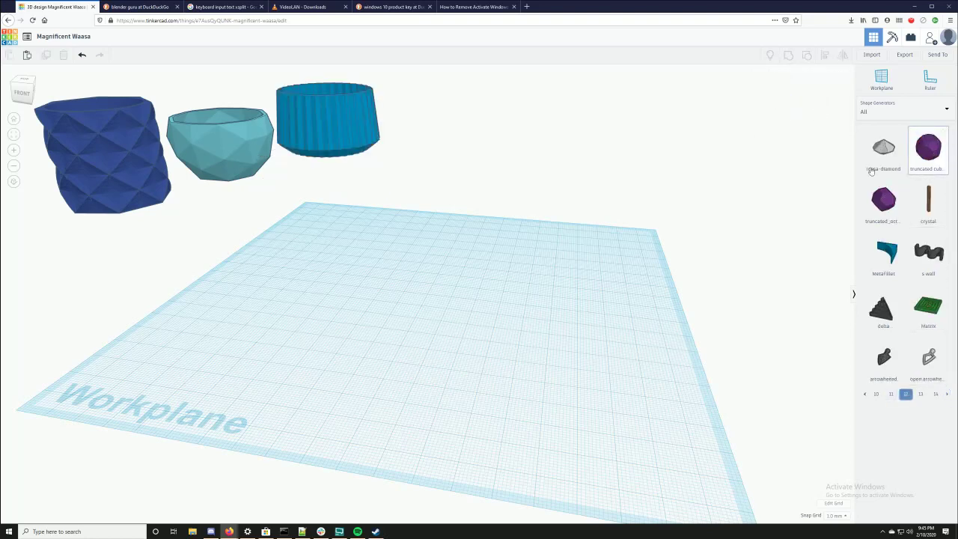
{"action": "left_click_drag", "start_coordinate": [626, 241], "coordinate": [475, 295]}
{"action": "right_click_drag", "start_coordinate": [575, 300], "coordinate": [536, 291]}
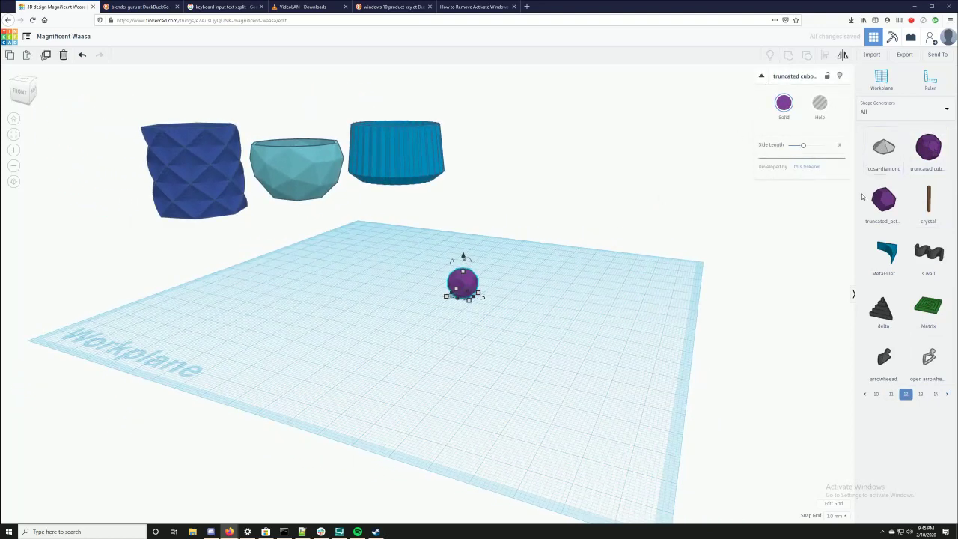
- Collapse the truncated cuboctahedron's settings and scale the shape up proportionally to about 51 mm in width and depth
{"action": "left_click", "coordinate": [854, 297]}
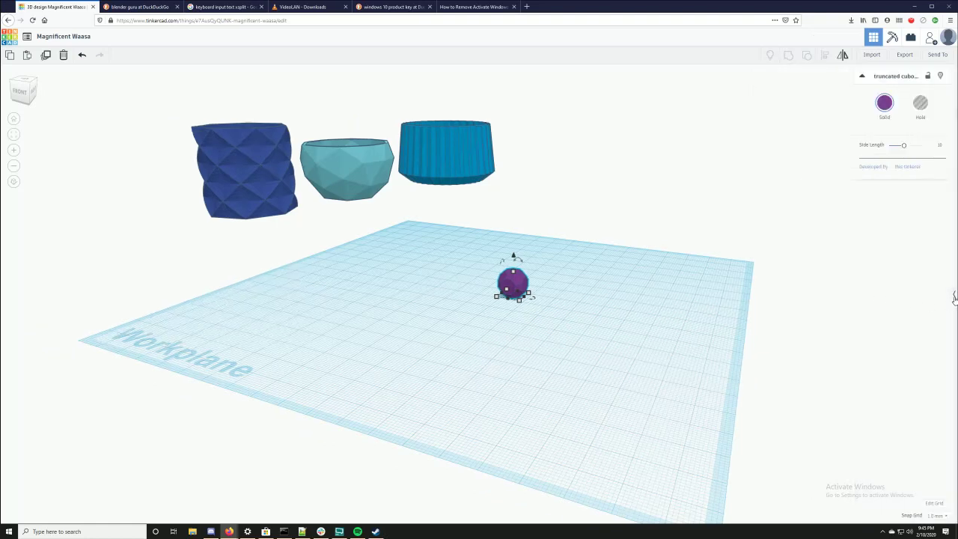
{"action": "left_click", "coordinate": [953, 297]}
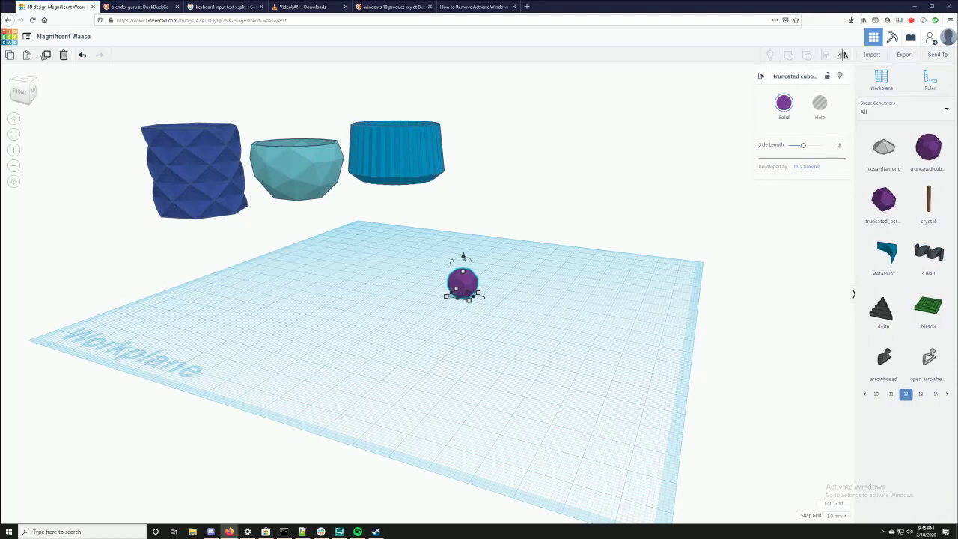
{"action": "left_click", "coordinate": [761, 77]}
{"action": "left_click", "coordinate": [762, 77]}
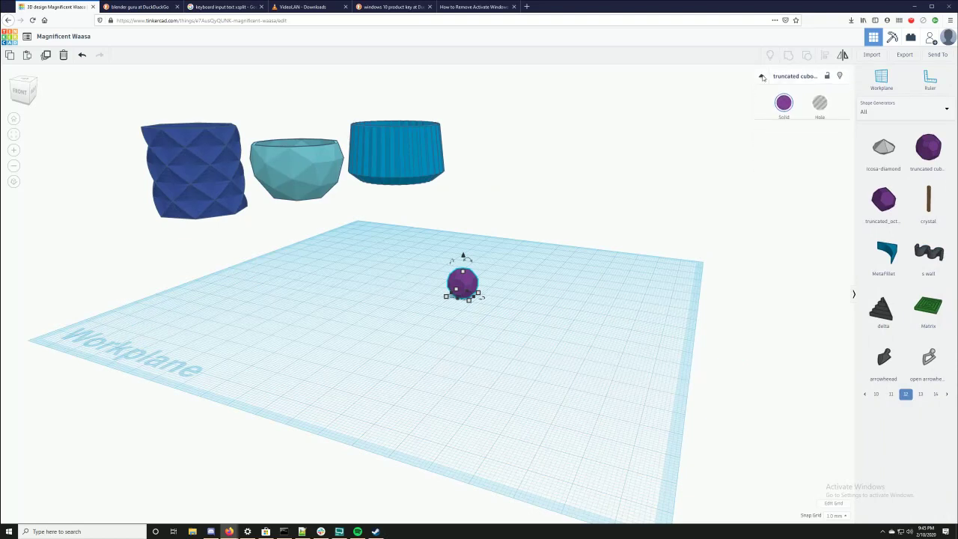
{"action": "left_click", "coordinate": [762, 77]}
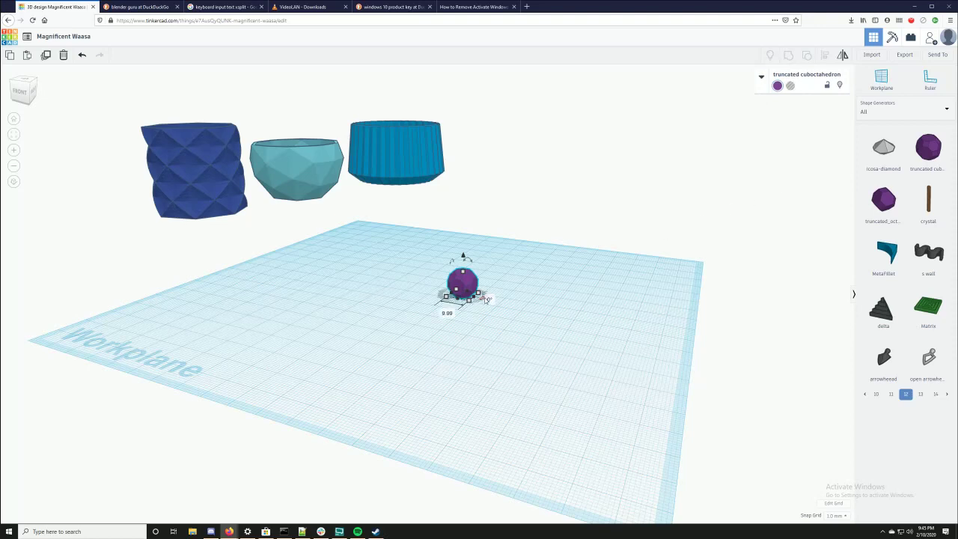
{"action": "left_click_drag", "start_coordinate": [480, 296], "coordinate": [573, 317]}
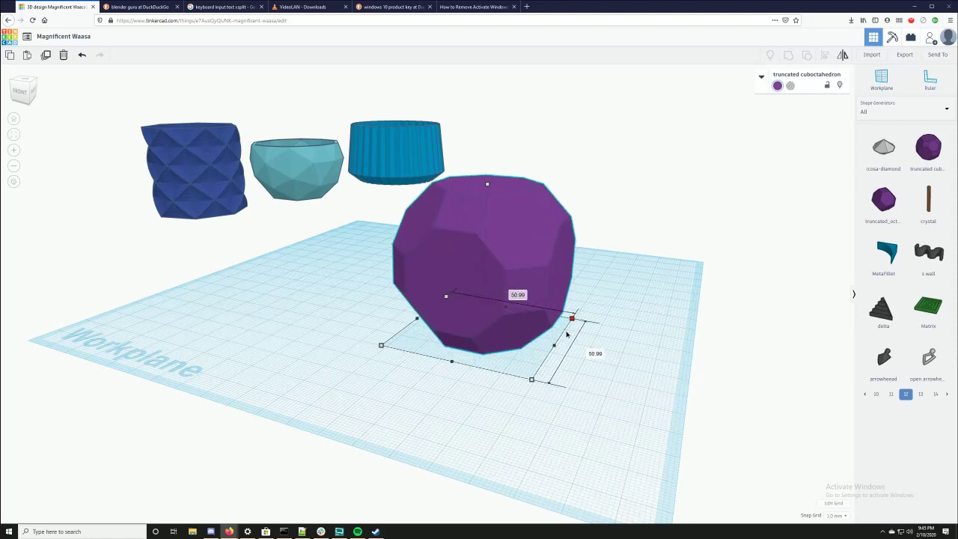
{"action": "right_click_drag", "start_coordinate": [573, 317], "coordinate": [729, 365]}
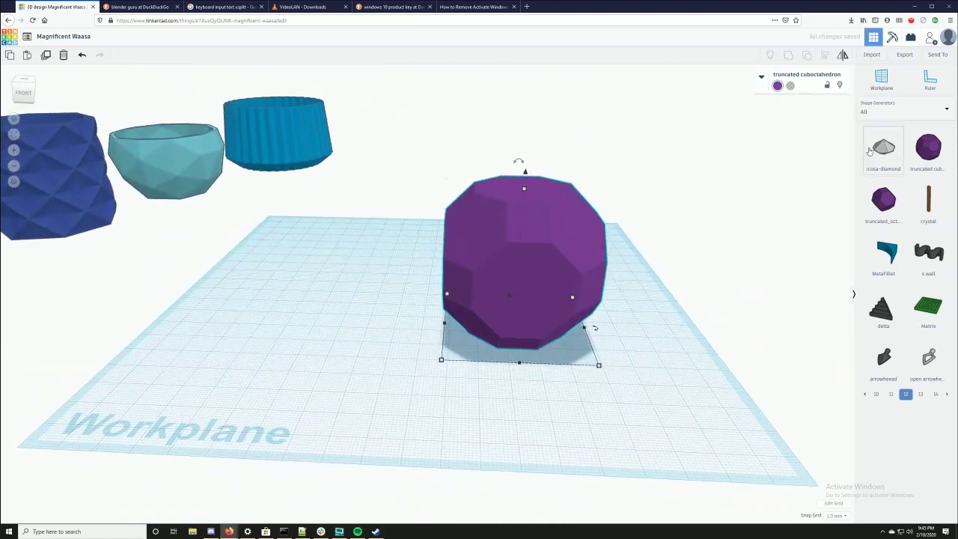
- Place a solid box about 94 by 69 mm from the Basic Shapes so that it surrounds the truncated cuboctahedron's footprint
{"action": "left_click", "coordinate": [889, 112]}
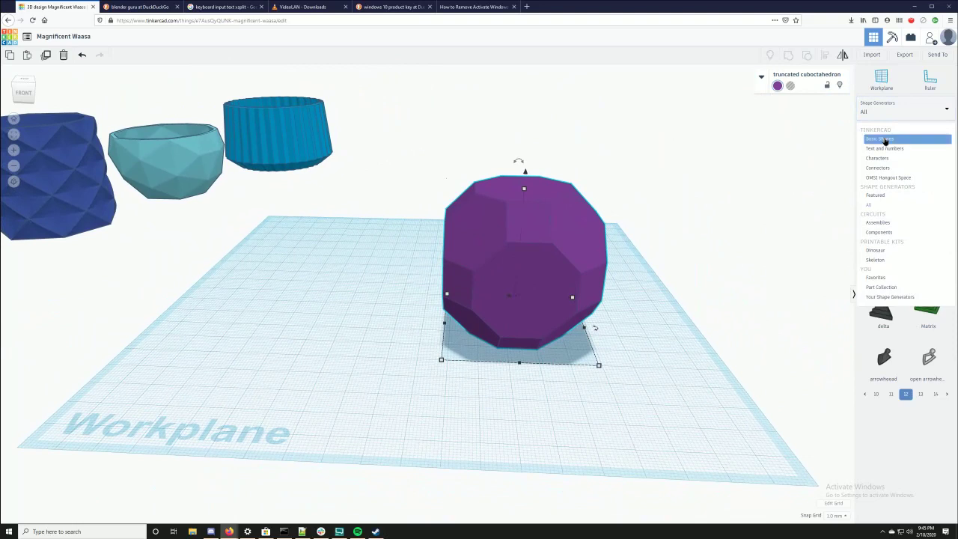
{"action": "left_click", "coordinate": [886, 140]}
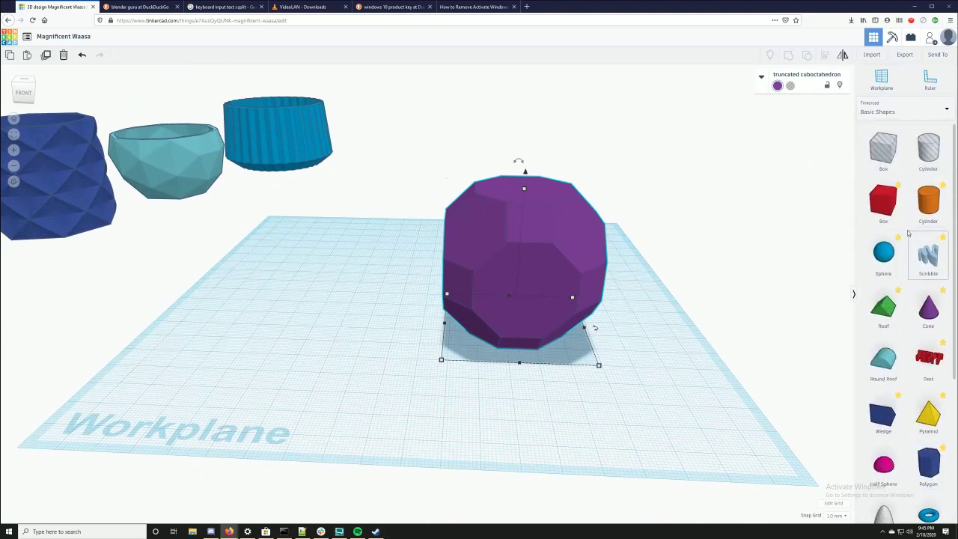
{"action": "left_click_drag", "start_coordinate": [883, 199], "coordinate": [561, 472]}
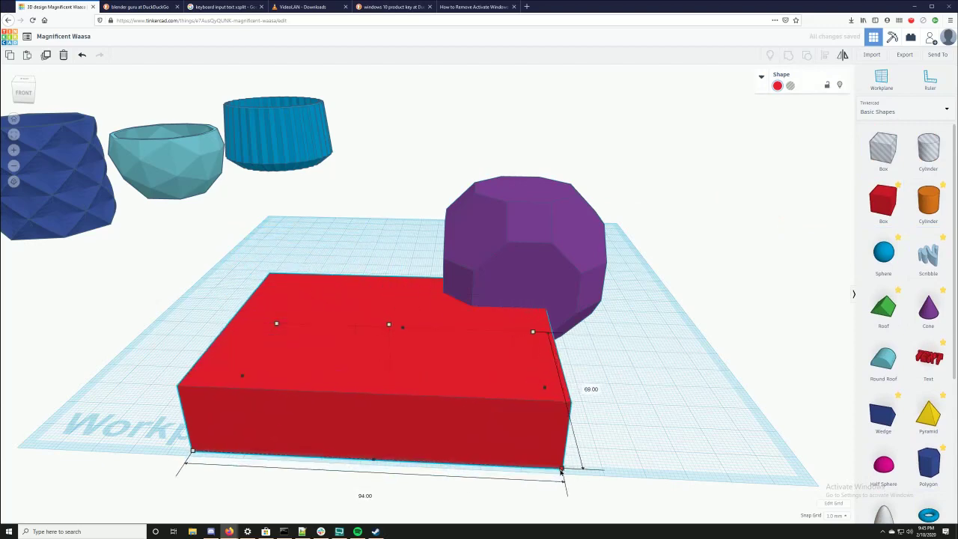
{"action": "left_click_drag", "start_coordinate": [435, 379], "coordinate": [623, 255]}
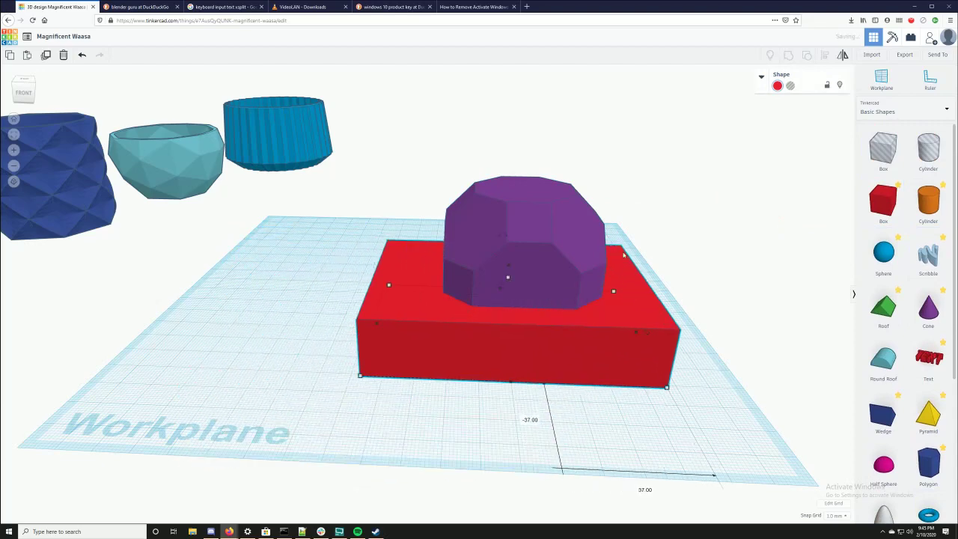
- Turn the box into a hole and raise it 41 mm so it covers only the truncated cuboctahedron's upper facets
{"action": "left_click", "coordinate": [792, 87]}
{"action": "right_click_drag", "start_coordinate": [543, 332], "coordinate": [523, 254]}
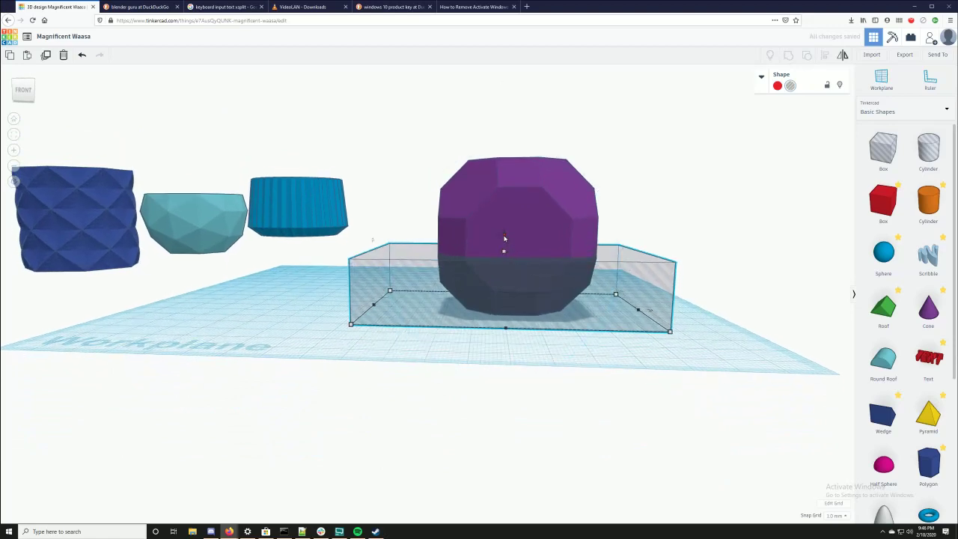
{"action": "left_click_drag", "start_coordinate": [504, 238], "coordinate": [506, 115]}
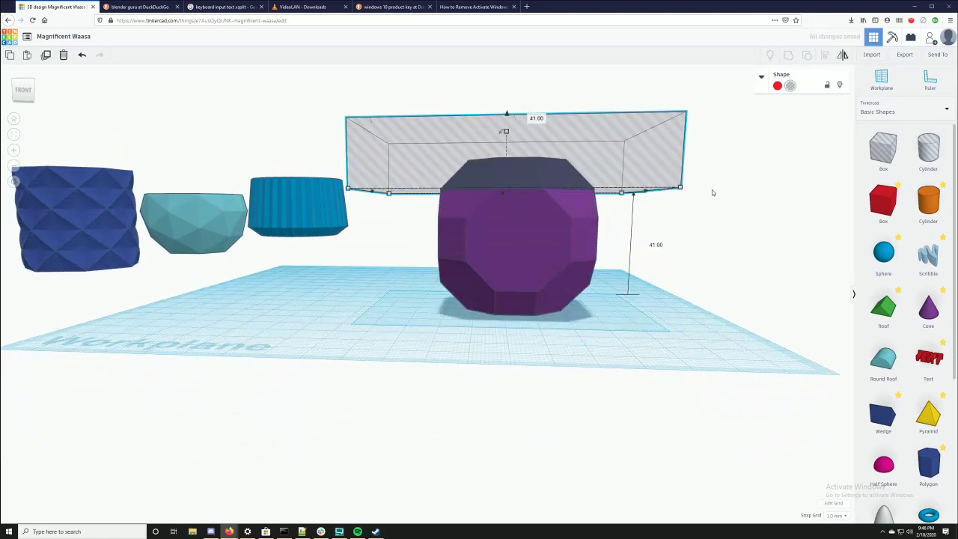
{"action": "right_click_drag", "start_coordinate": [712, 193], "coordinate": [569, 184]}
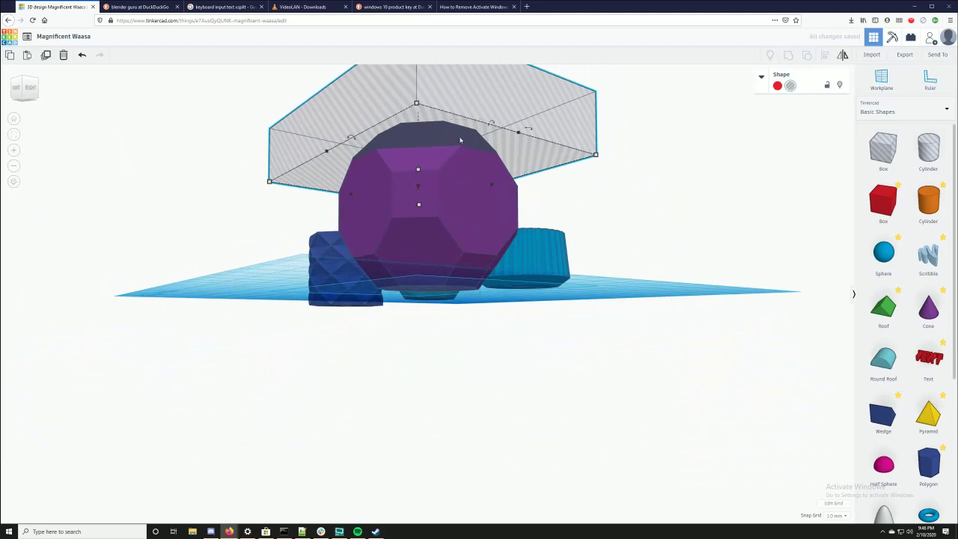
- Group the hole box with the truncated cuboctahedron to cut its top flat
{"action": "key", "text": "ctrl+a"}
{"action": "right_click_drag", "start_coordinate": [460, 140], "coordinate": [776, 336]}
{"action": "left_click_drag", "start_coordinate": [645, 451], "coordinate": [619, 423]}
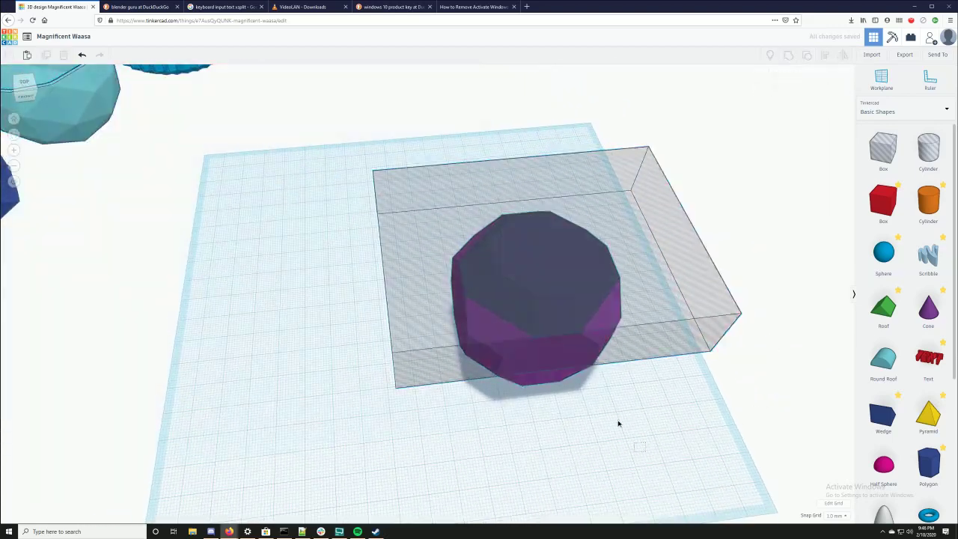
{"action": "key", "text": "ctrl+a"}
{"action": "left_click", "coordinate": [787, 56]}
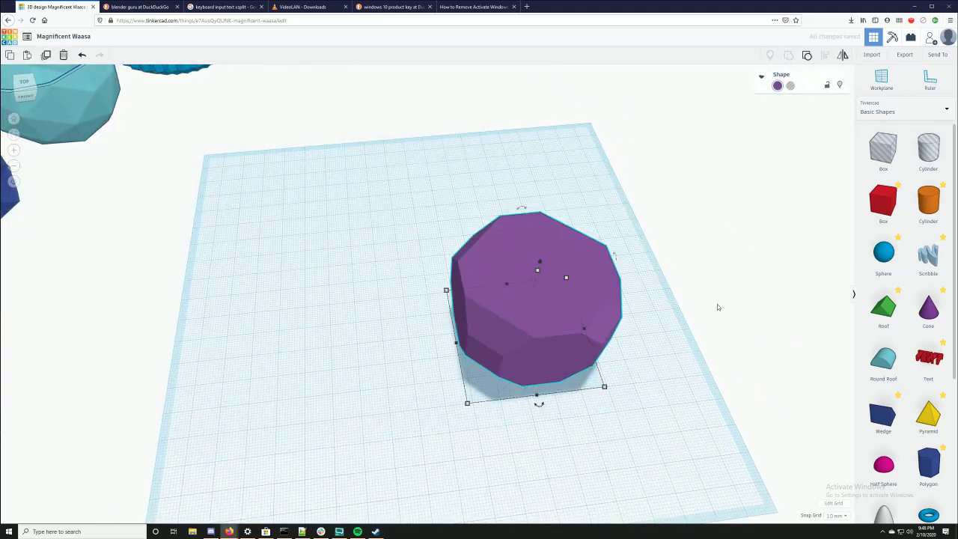
{"action": "right_click_drag", "start_coordinate": [680, 352], "coordinate": [609, 325]}
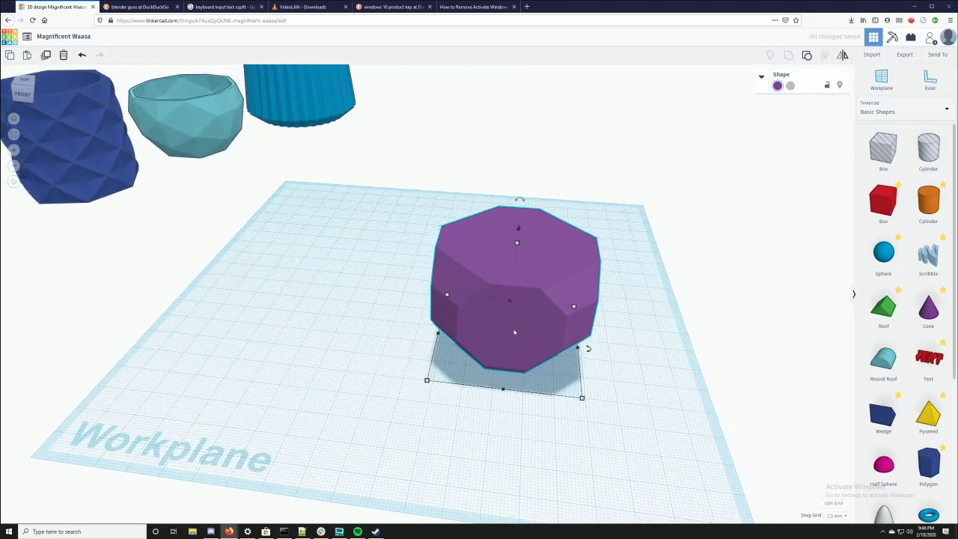
- Duplicate the flat-topped body, turn the copy into a hole and scale it down slightly in proportion
{"action": "key", "text": "ctrl+v"}
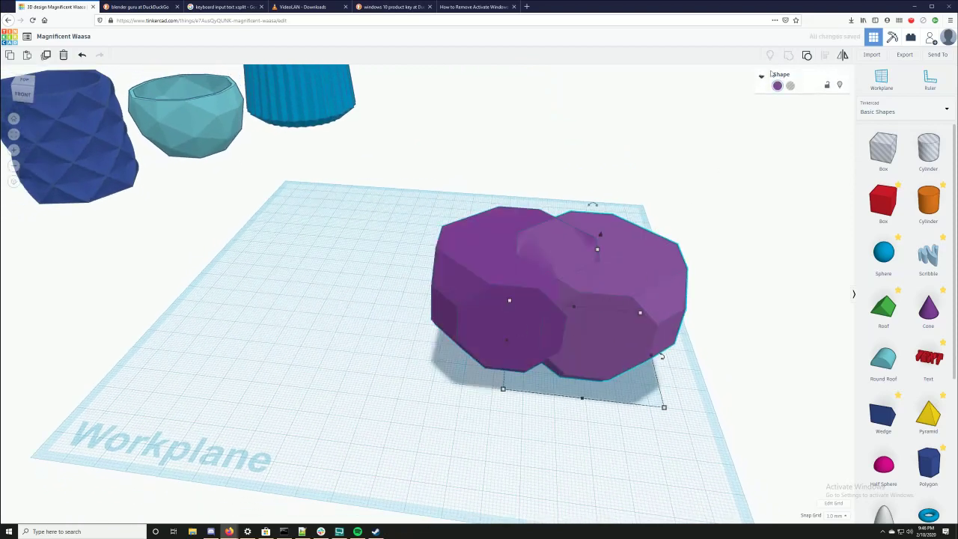
{"action": "left_click", "coordinate": [790, 86]}
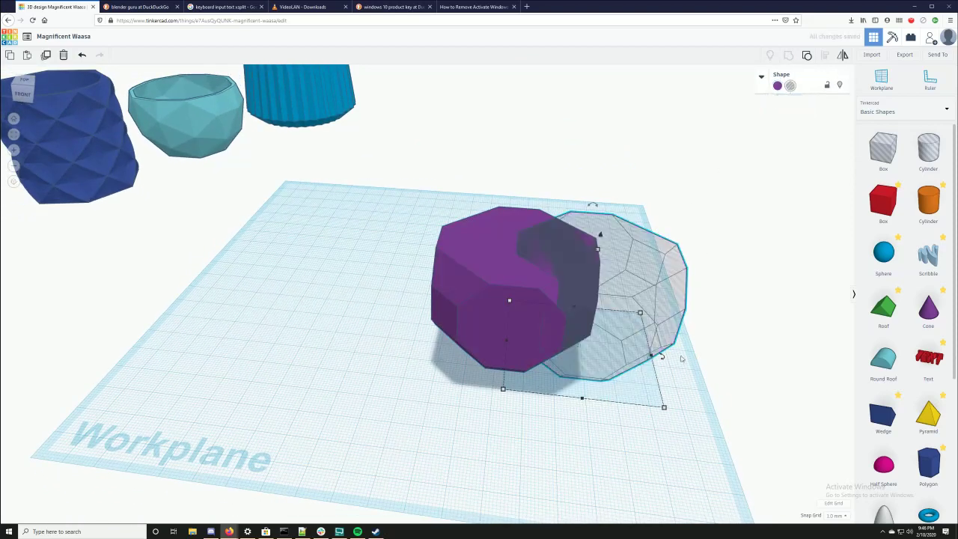
{"action": "left_click_drag", "start_coordinate": [664, 413], "coordinate": [655, 402]}
- Make the original flat-topped purple body transparent
{"action": "left_click", "coordinate": [513, 354]}
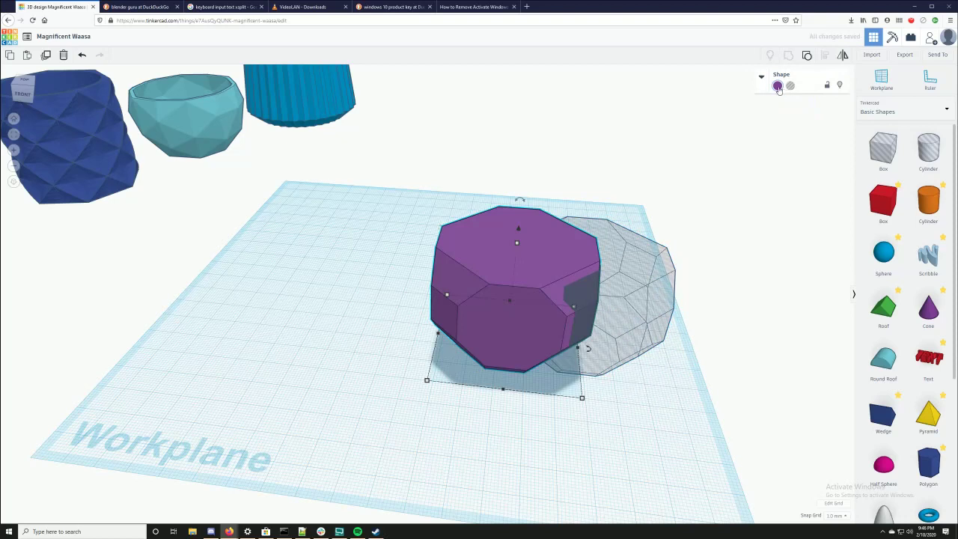
{"action": "left_click", "coordinate": [777, 86]}
{"action": "left_click", "coordinate": [900, 170]}
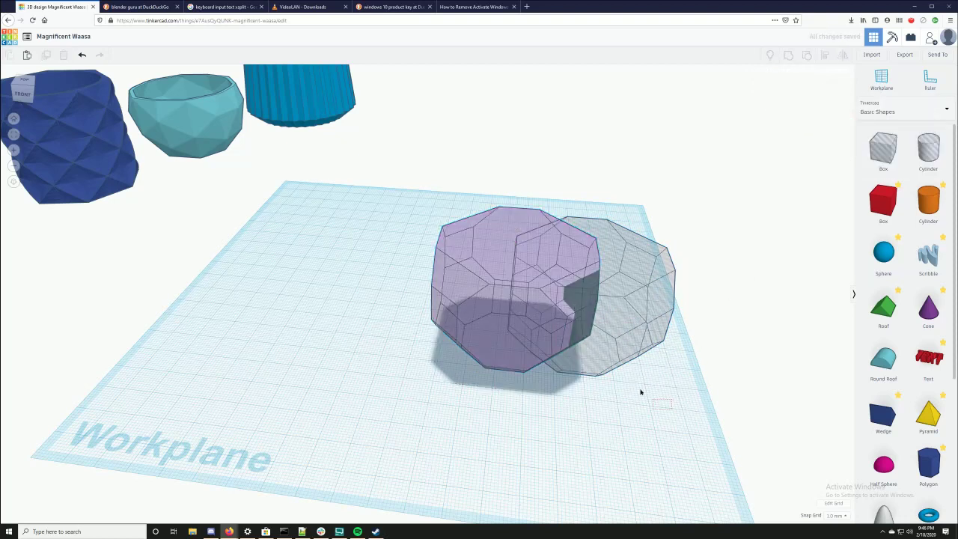
- Align the hole copy and the transparent body on their centres in both horizontal directions
{"action": "left_click", "coordinate": [629, 242], "text": "shift"}
{"action": "left_click", "coordinate": [824, 57]}
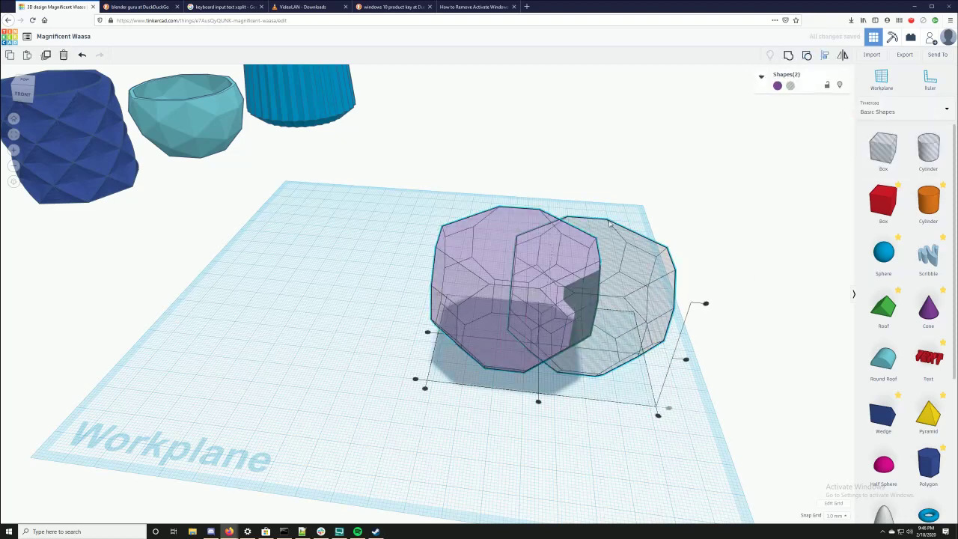
{"action": "left_click", "coordinate": [538, 402]}
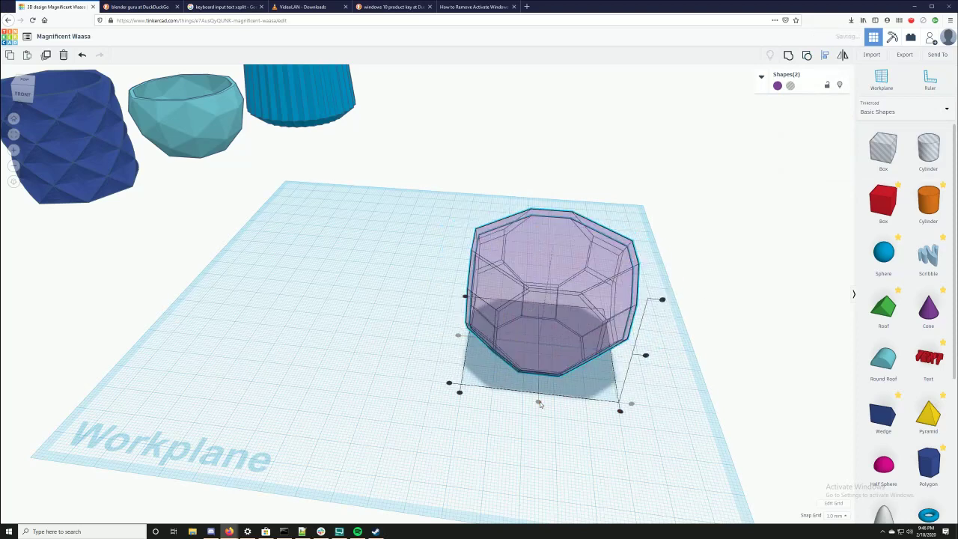
{"action": "mouse_move", "coordinate": [588, 418]}
{"action": "right_mouse_down"}
{"action": "mouse_move", "coordinate": [663, 429]}
{"action": "mouse_move", "coordinate": [562, 396]}
{"action": "mouse_move", "coordinate": [580, 404]}
{"action": "right_mouse_up"}
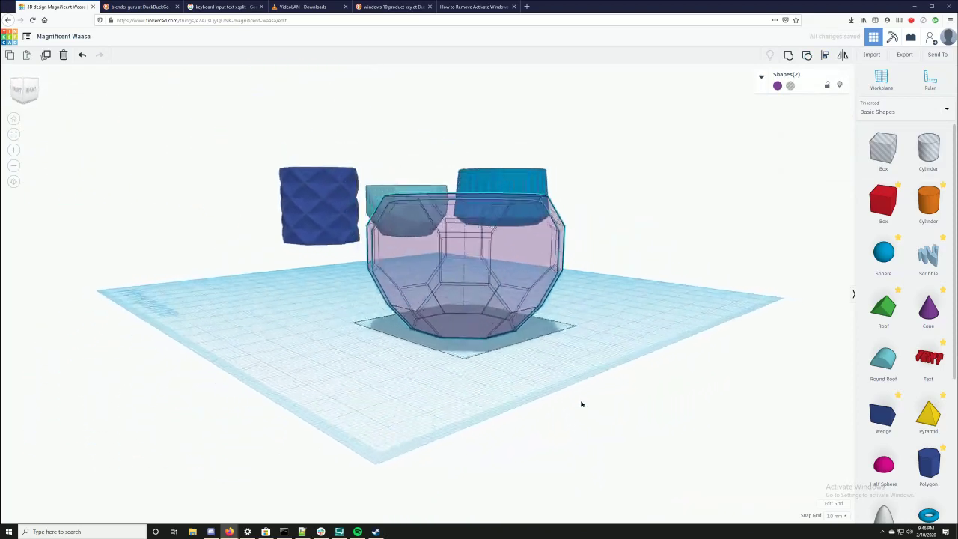
- Lower the transparent outer body by 1 mm relative to the hole copy
{"action": "left_click", "coordinate": [623, 273]}
{"action": "left_click", "coordinate": [524, 247]}
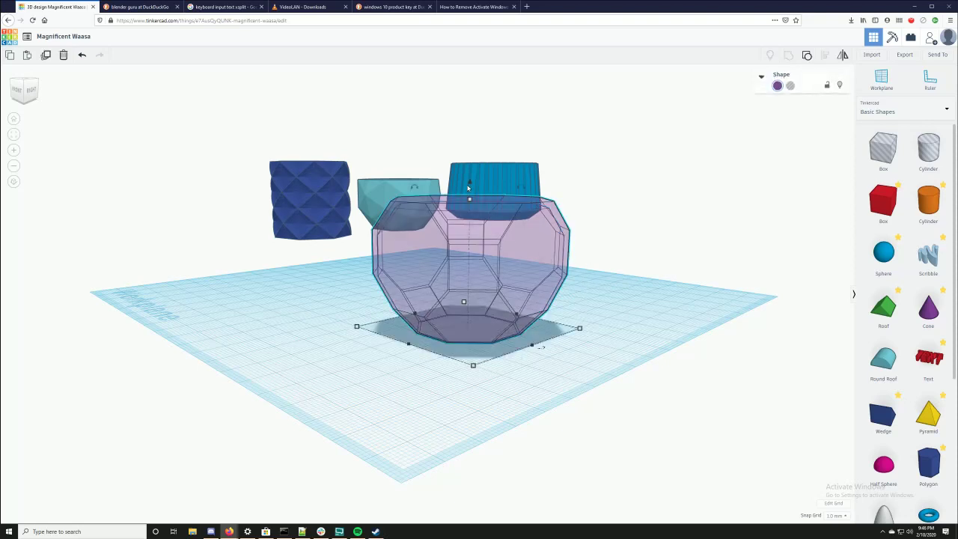
{"action": "left_click_drag", "start_coordinate": [469, 186], "coordinate": [469, 190]}
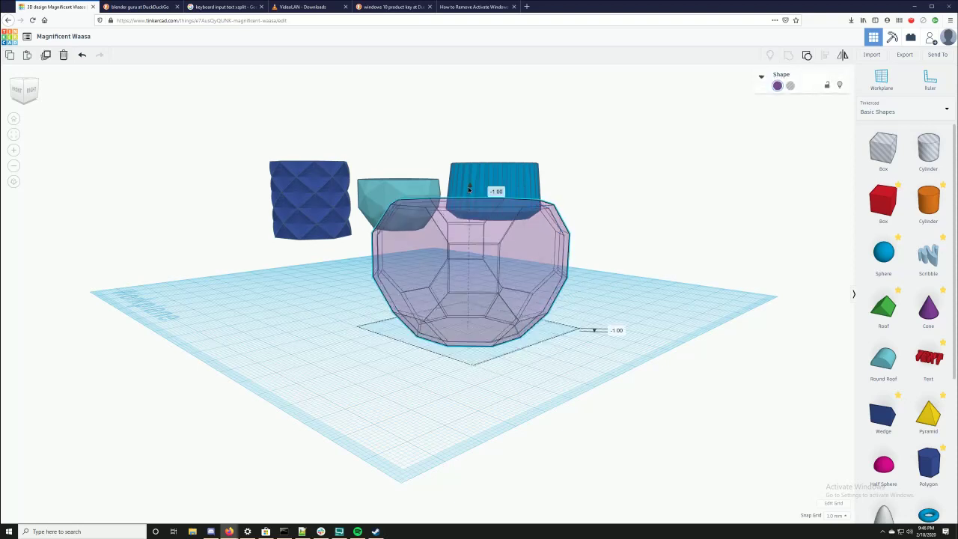
{"action": "left_click_drag", "start_coordinate": [468, 190], "coordinate": [470, 191]}
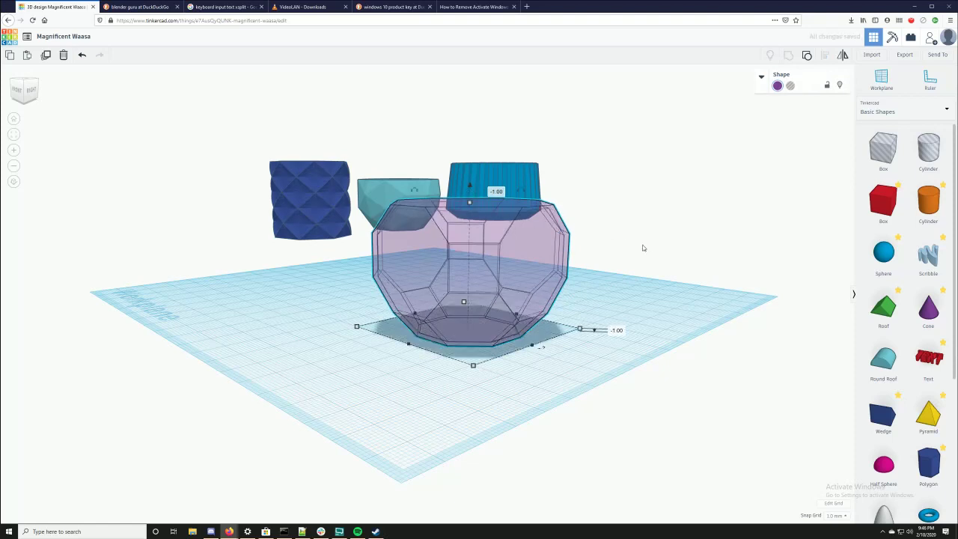
- Group the transparent body with its hole copy to hollow it, and turn the result's transparency off
{"action": "right_click_drag", "start_coordinate": [641, 246], "coordinate": [663, 419]}
{"action": "left_click_drag", "start_coordinate": [536, 226], "coordinate": [506, 227]}
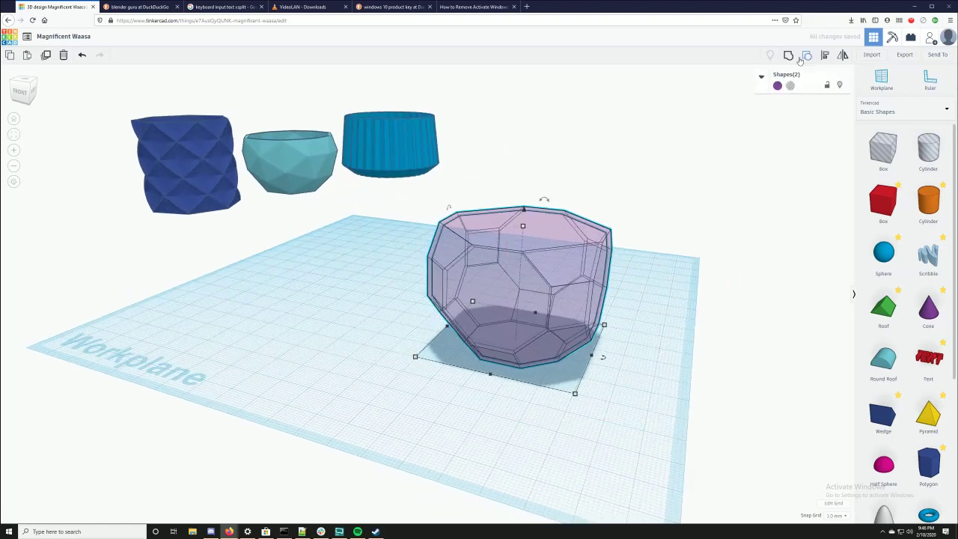
{"action": "left_click", "coordinate": [788, 55]}
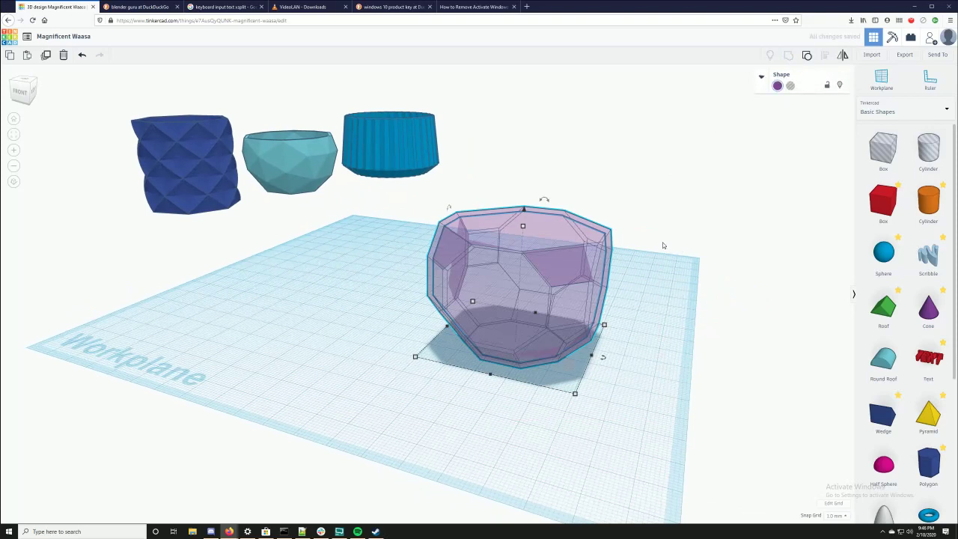
{"action": "left_click", "coordinate": [777, 85]}
{"action": "left_click", "coordinate": [901, 171]}
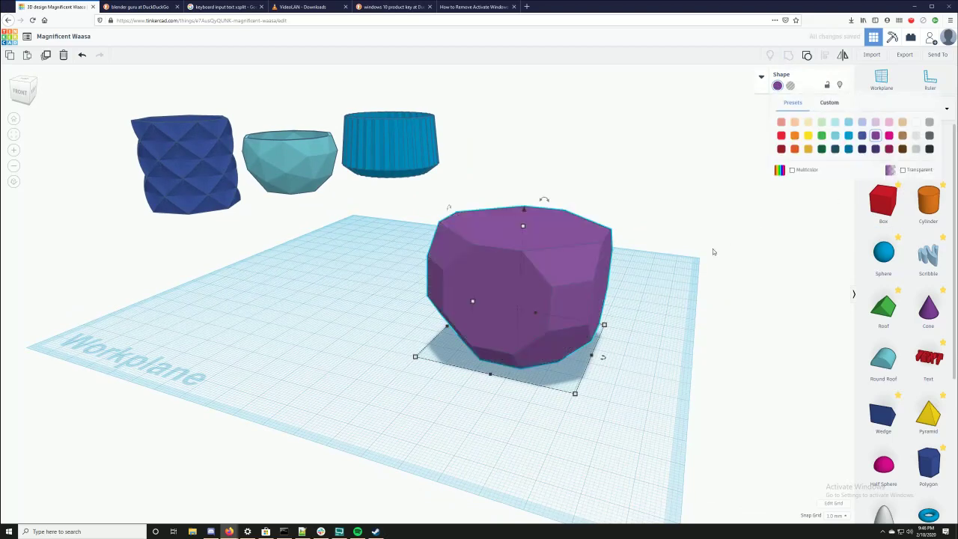
- Place another solid box on the workplane, enlarge it beyond the purple body's footprint and move it around the body
{"action": "right_click_drag", "start_coordinate": [713, 248], "coordinate": [743, 253]}
{"action": "left_click_drag", "start_coordinate": [868, 204], "coordinate": [436, 392]}
{"action": "right_click_drag", "start_coordinate": [605, 410], "coordinate": [612, 457]}
{"action": "left_click_drag", "start_coordinate": [474, 436], "coordinate": [284, 217]}
{"action": "left_click_drag", "start_coordinate": [399, 329], "coordinate": [538, 310]}
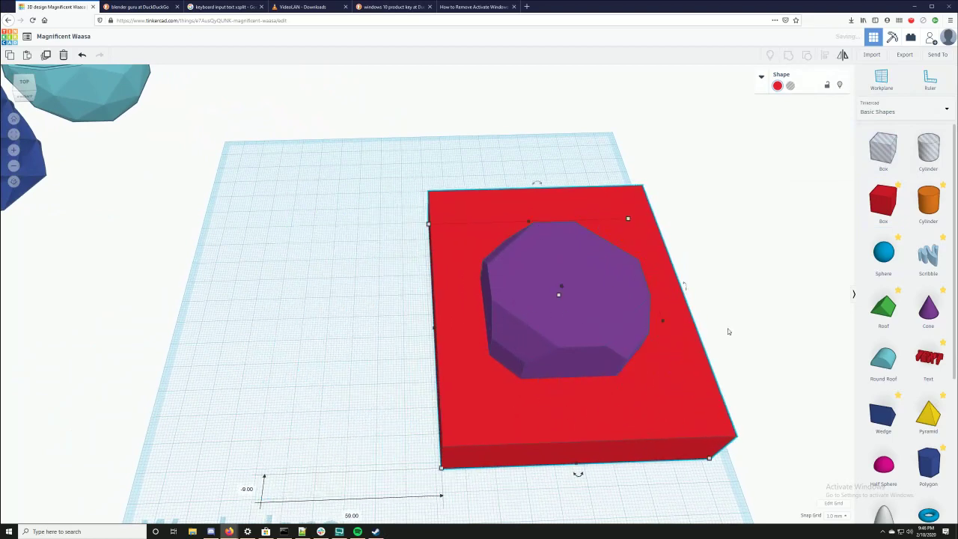
- Turn the new box into a hole and raise it 38 mm to the rim of the purple body
{"action": "right_click_drag", "start_coordinate": [727, 331], "coordinate": [585, 263]}
{"action": "left_click", "coordinate": [789, 86]}
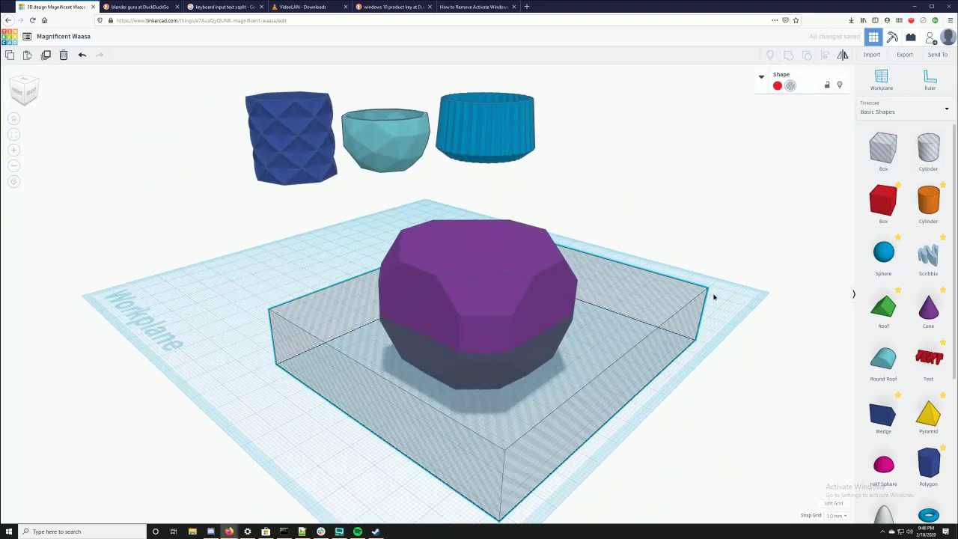
{"action": "right_click_drag", "start_coordinate": [712, 294], "coordinate": [525, 269]}
{"action": "left_click_drag", "start_coordinate": [430, 242], "coordinate": [438, 114]}
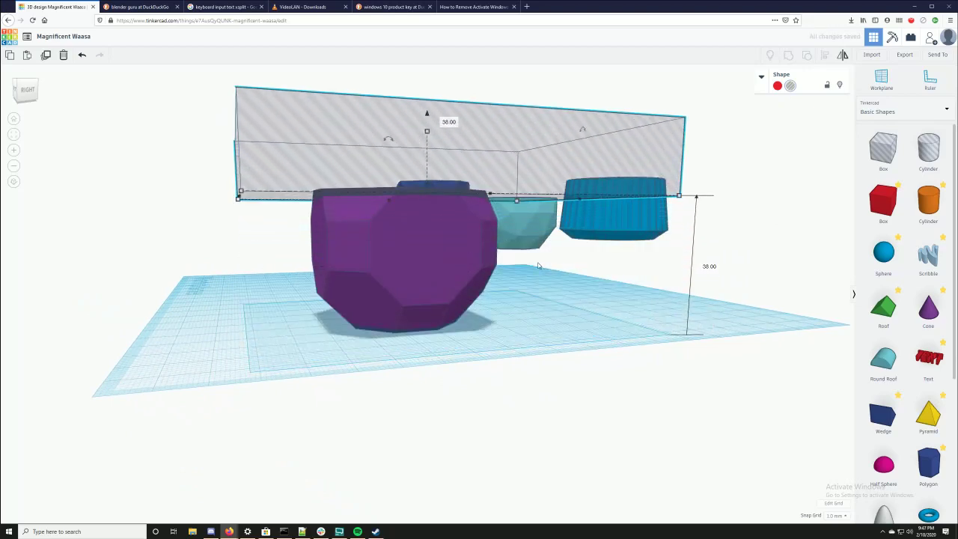
- Group the raised hole box with the purple body to open its top, and view the hollow interior
{"action": "right_click_drag", "start_coordinate": [441, 295], "coordinate": [631, 449]}
{"action": "left_click", "coordinate": [580, 361], "text": "shift"}
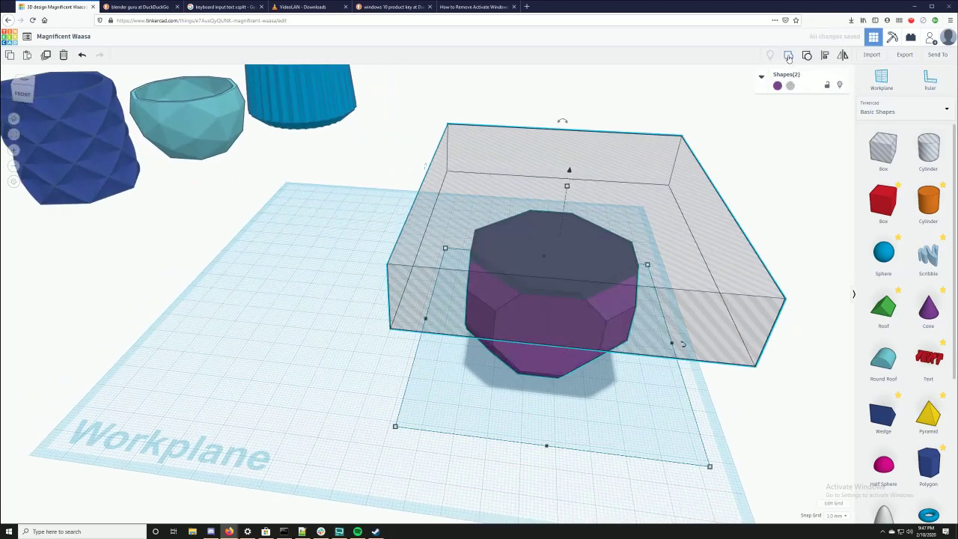
{"action": "left_click", "coordinate": [788, 56]}
{"action": "right_click_drag", "start_coordinate": [716, 357], "coordinate": [532, 316]}
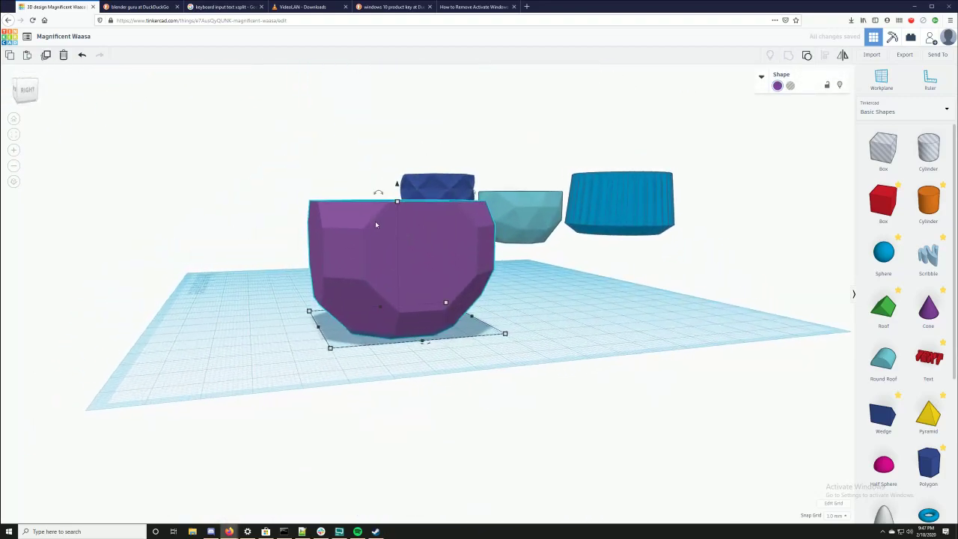
{"action": "right_click_drag", "start_coordinate": [497, 270], "coordinate": [837, 392]}
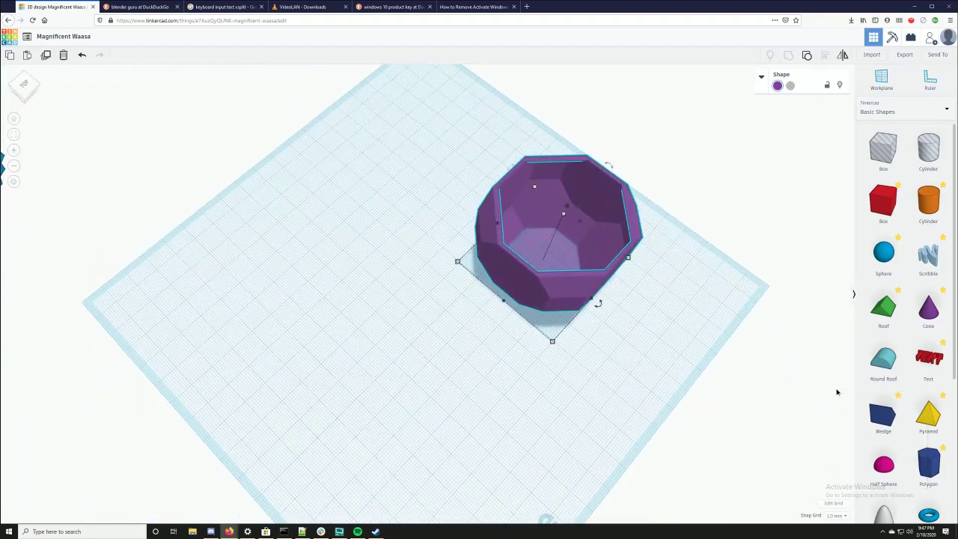
- Undo the top cut, the second box and the transparency change, back to the grouped transparent body
{"action": "right_click_drag", "start_coordinate": [763, 361], "coordinate": [564, 336]}
{"action": "left_click_drag", "start_coordinate": [549, 336], "coordinate": [530, 272]}
{"action": "left_click", "coordinate": [666, 285]}
{"action": "key", "text": "ctrl+z"}
{"action": "key", "text": "ctrl+z"}
{"action": "key", "text": "ctrl+z"}
{"action": "key", "text": "ctrl+z"}
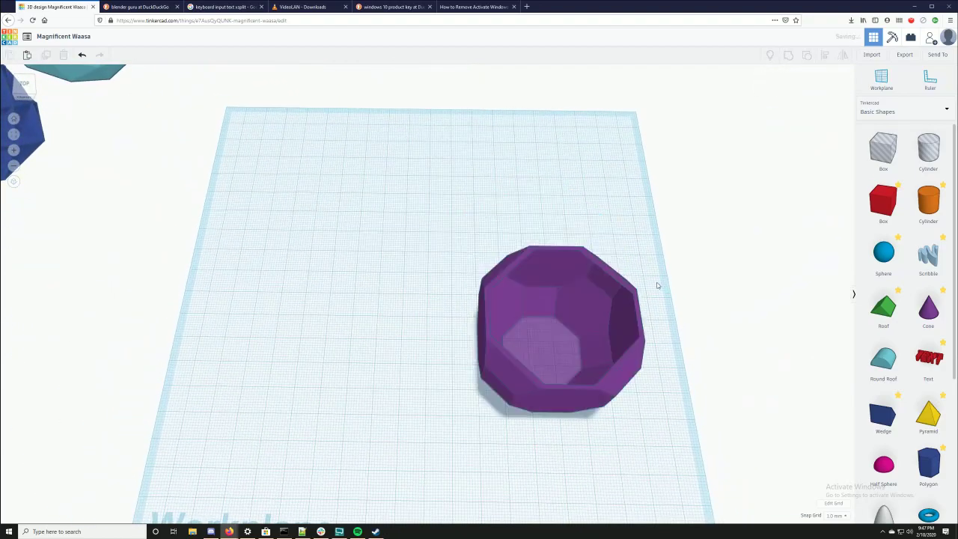
{"action": "key", "text": "ctrl+z"}
{"action": "key", "text": "ctrl+z"}
{"action": "key", "text": "ctrl+z"}
{"action": "key", "text": "ctrl+z"}
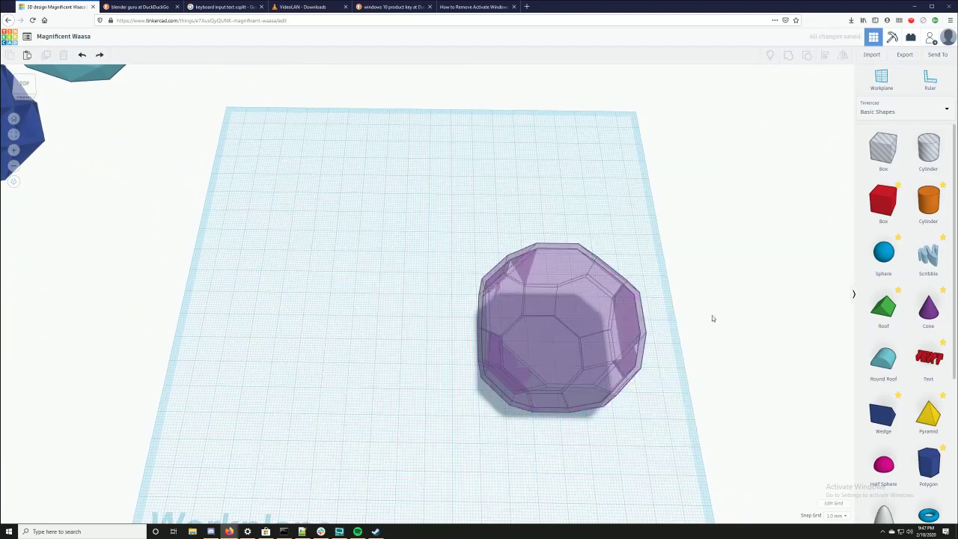
- Undo the grouping and alignment of the purple body, back to an offset solid body and hole body
{"action": "right_click_drag", "start_coordinate": [713, 319], "coordinate": [500, 196]}
{"action": "left_click", "coordinate": [494, 258]}
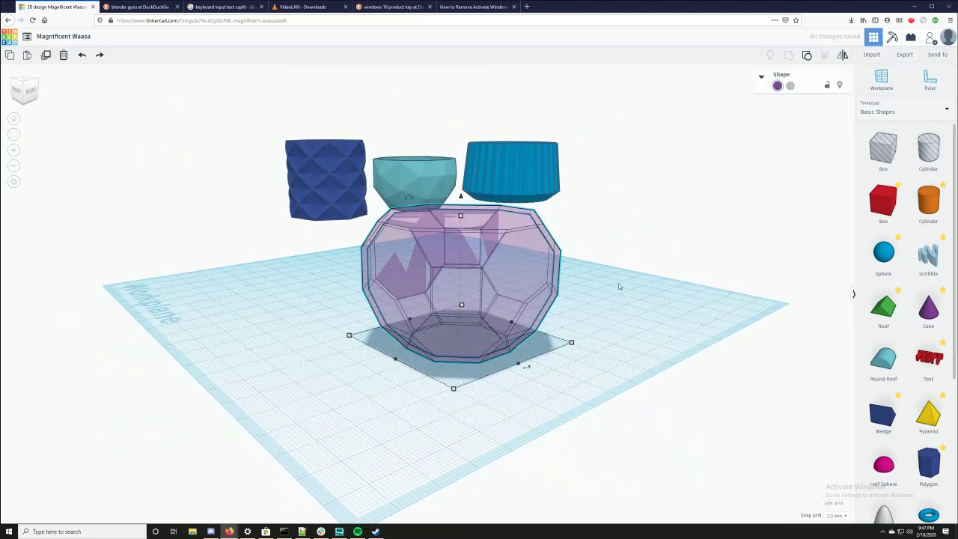
{"action": "right_click_drag", "start_coordinate": [619, 286], "coordinate": [590, 256]}
{"action": "left_click_drag", "start_coordinate": [452, 171], "coordinate": [451, 173]}
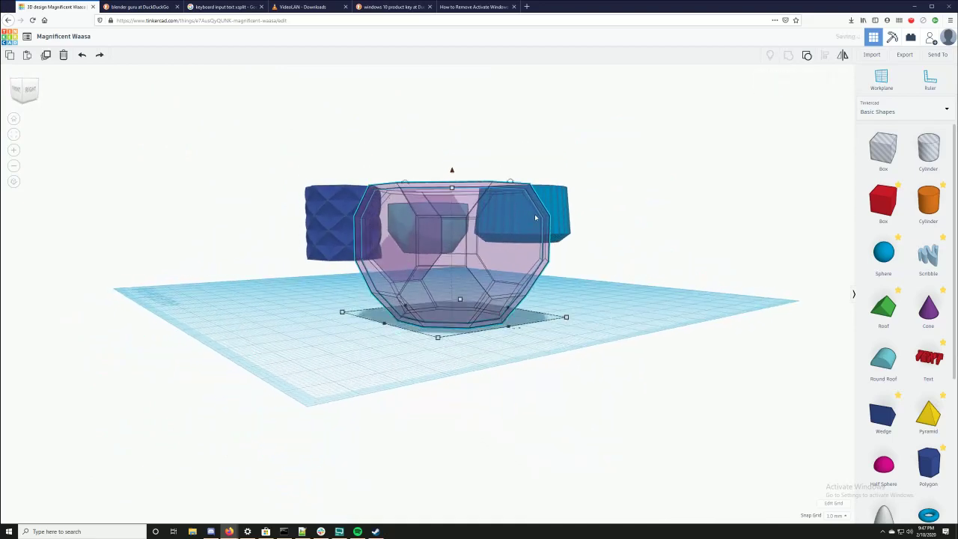
{"action": "left_click", "coordinate": [452, 174]}
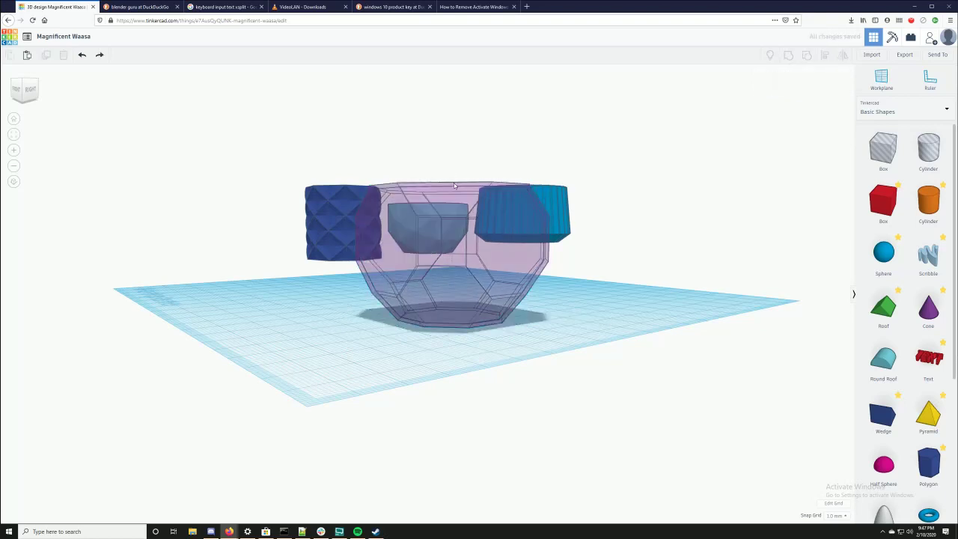
{"action": "left_click", "coordinate": [522, 241]}
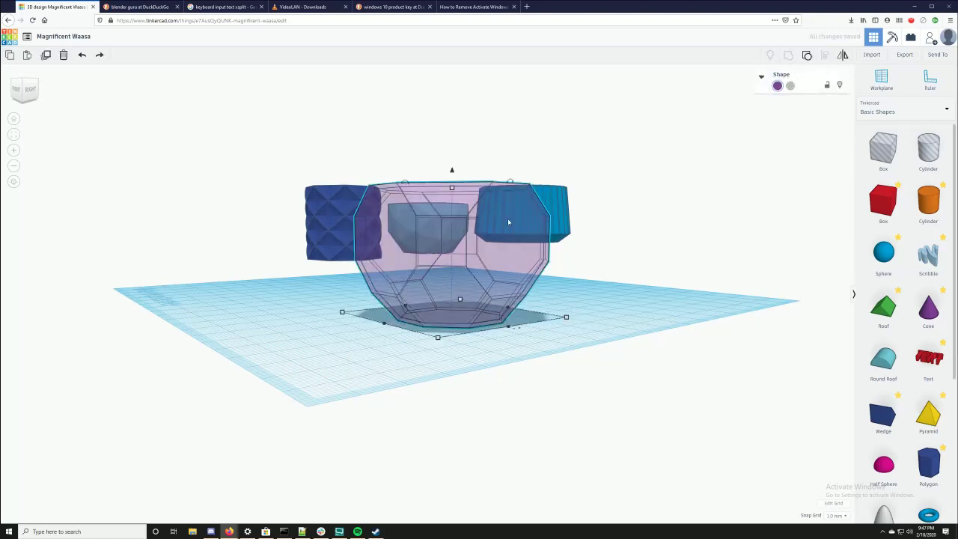
{"action": "key", "text": "ctrl+z"}
{"action": "key", "text": "ctrl+z"}
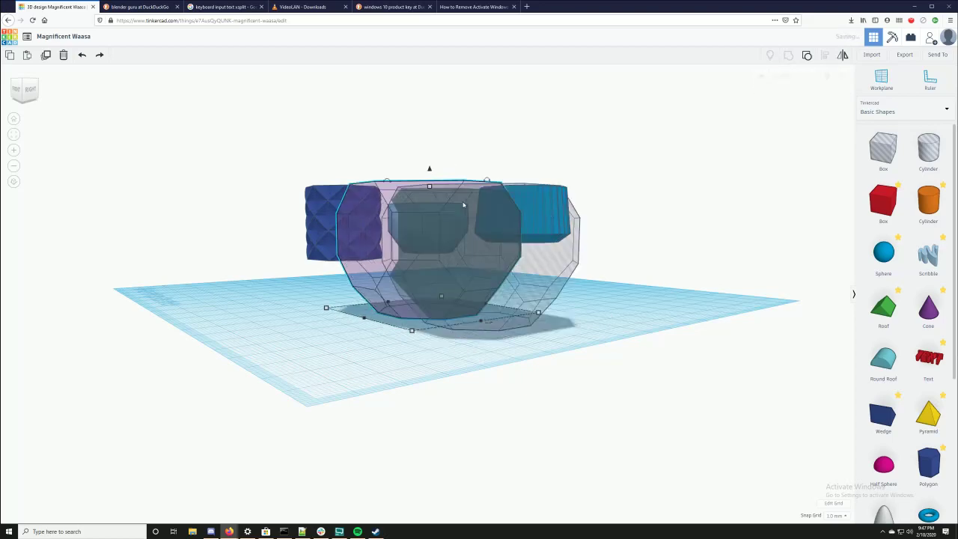
- Try grouping the offset purple body with the hole body, and undo that group
{"action": "right_click_drag", "start_coordinate": [632, 283], "coordinate": [723, 303]}
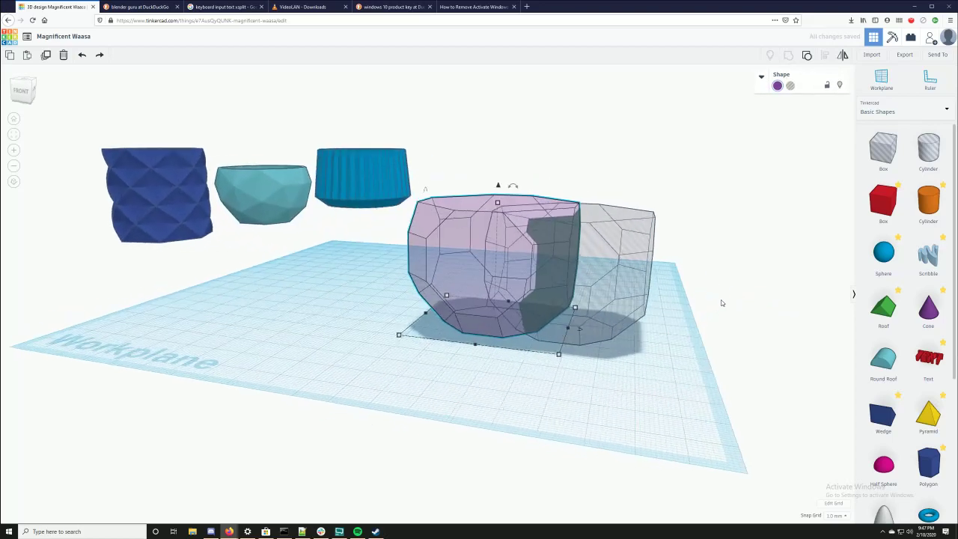
{"action": "left_click", "coordinate": [630, 321]}
{"action": "right_click_drag", "start_coordinate": [662, 364], "coordinate": [639, 434]}
{"action": "left_click", "coordinate": [523, 309], "text": "shift"}
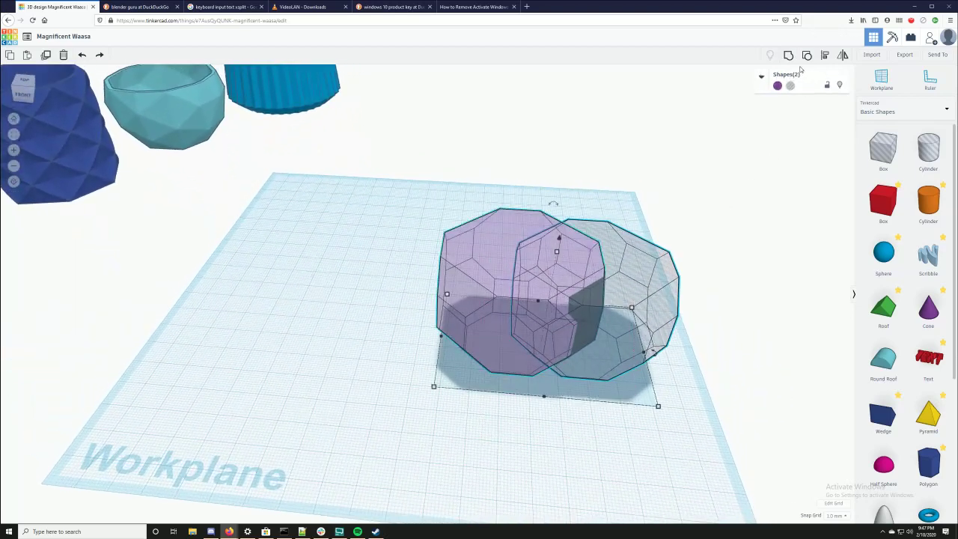
{"action": "left_click", "coordinate": [786, 57]}
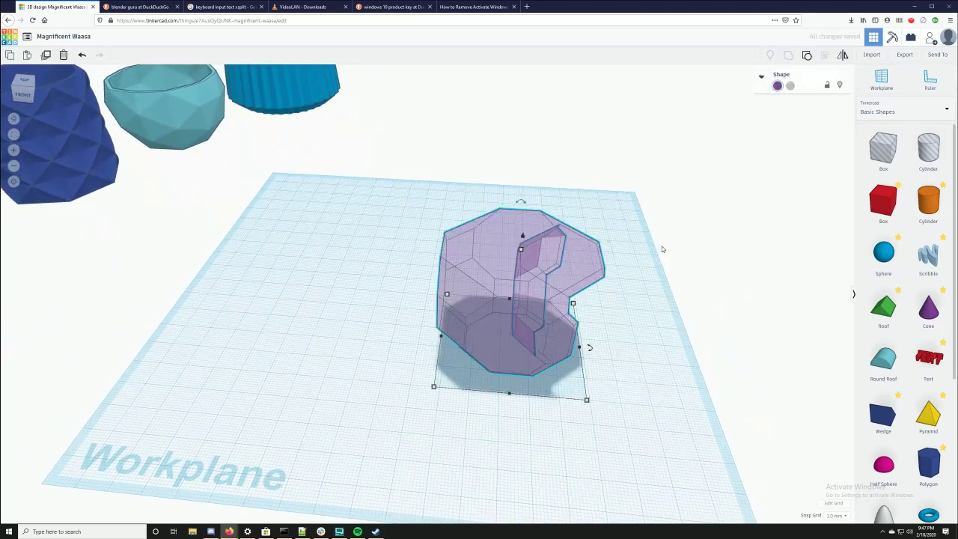
{"action": "key", "text": "ctrl+z"}
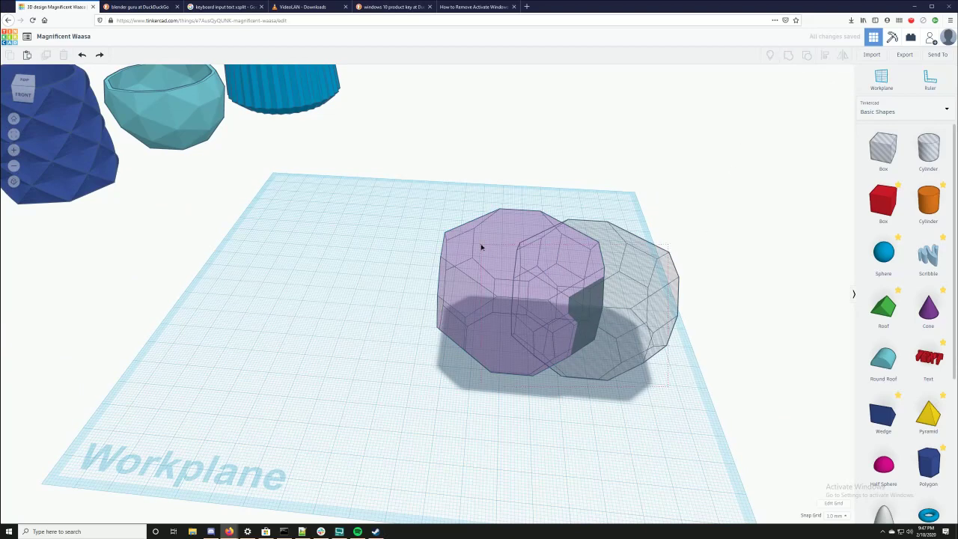
- Align the purple body and the hole body on their common centre along the workplane's width
{"action": "left_click_drag", "start_coordinate": [481, 245], "coordinate": [479, 244]}
{"action": "left_click", "coordinate": [823, 57]}
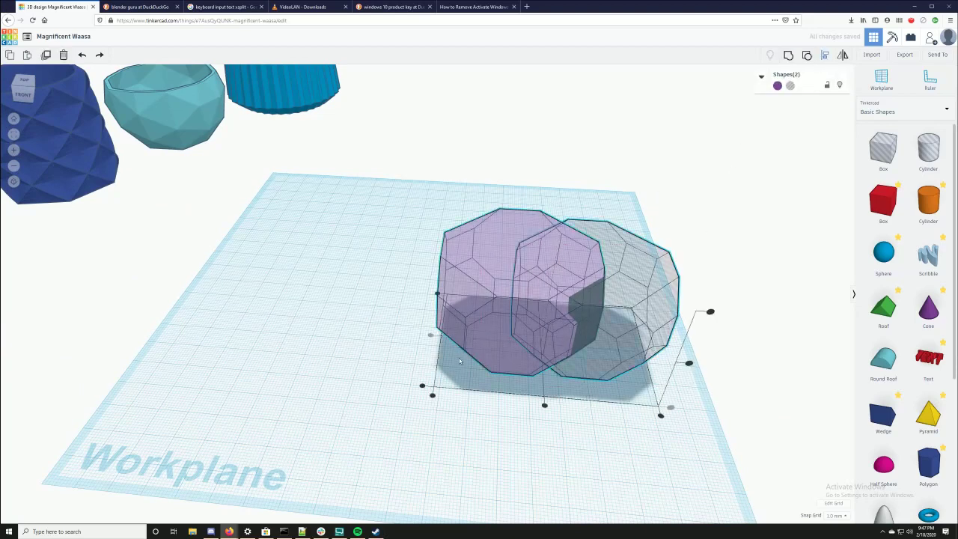
{"action": "left_click", "coordinate": [544, 406]}
{"action": "right_click_drag", "start_coordinate": [605, 416], "coordinate": [603, 386]}
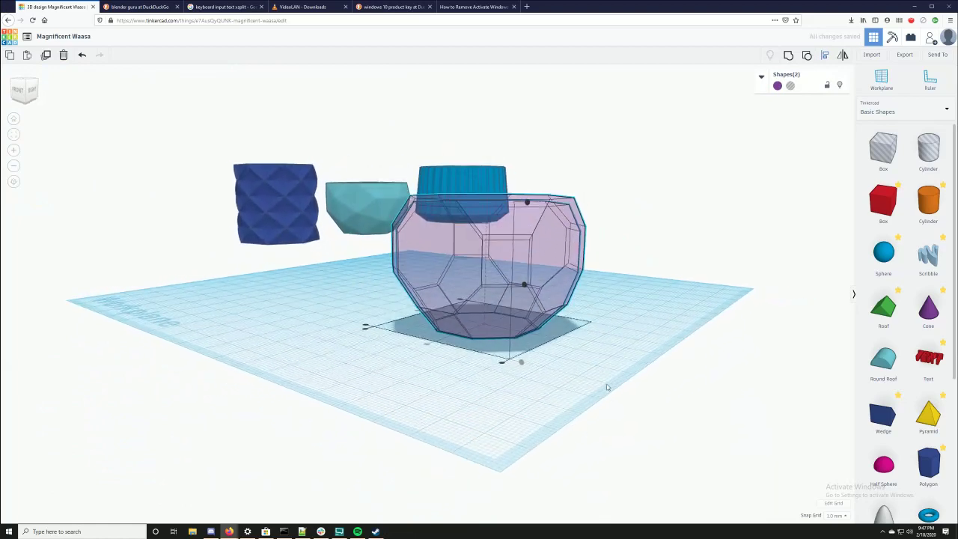
- Lower the purple body slightly and group it with the inner hole body to hollow it
{"action": "left_click", "coordinate": [560, 271]}
{"action": "left_click_drag", "start_coordinate": [490, 182], "coordinate": [489, 187]}
{"action": "right_click_drag", "start_coordinate": [680, 256], "coordinate": [745, 388]}
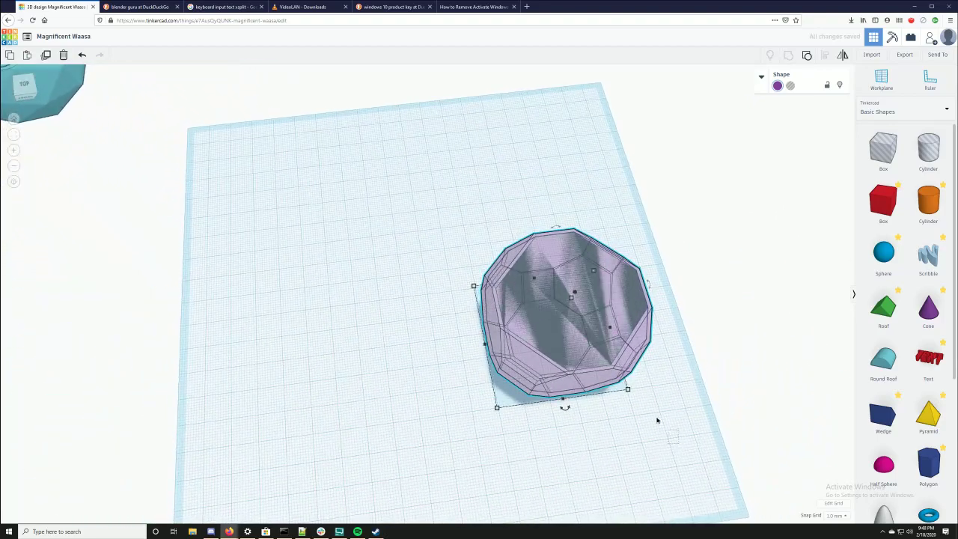
{"action": "key", "text": "ctrl+a"}
{"action": "left_click", "coordinate": [788, 56]}
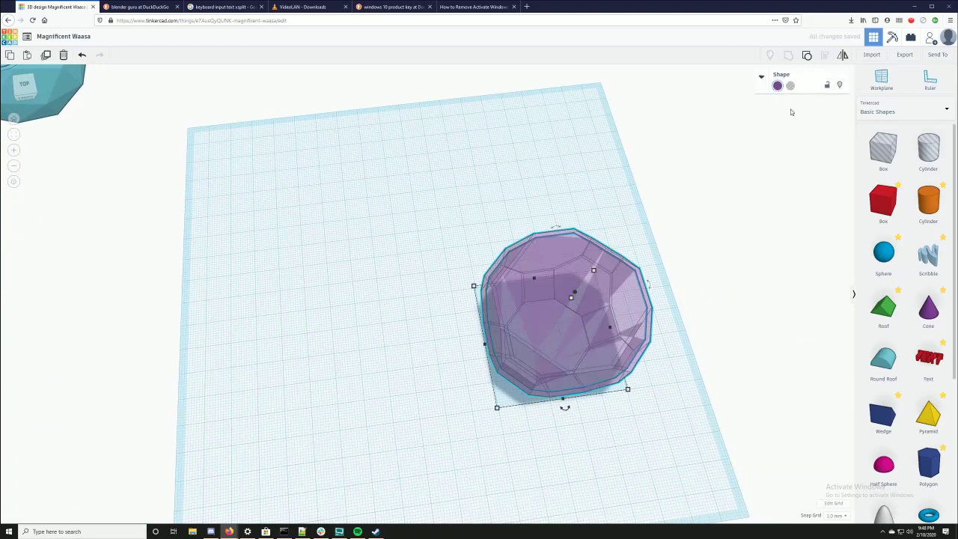
- Turn off transparency for the grouped purple body
{"action": "left_click", "coordinate": [776, 86]}
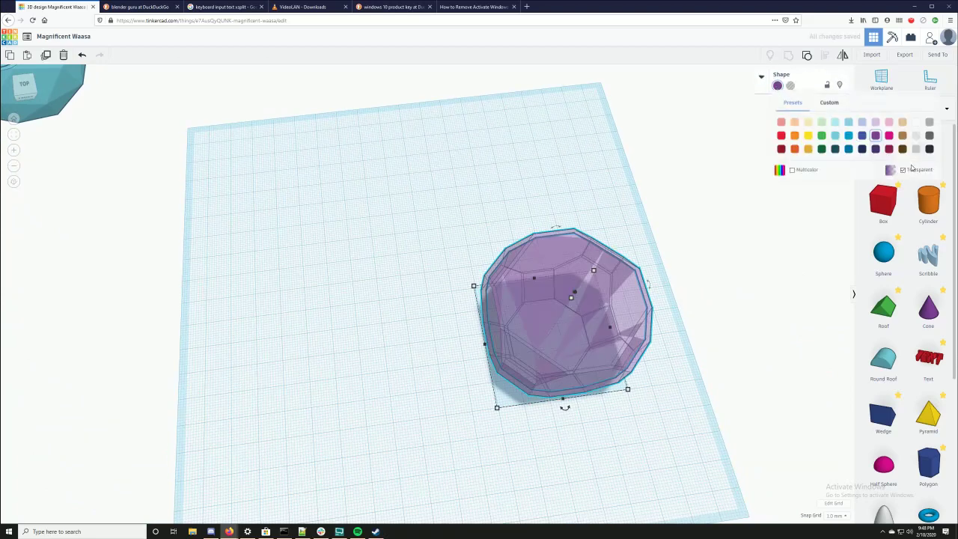
{"action": "left_click", "coordinate": [903, 170]}
{"action": "right_click_drag", "start_coordinate": [793, 282], "coordinate": [776, 237]}
{"action": "left_click", "coordinate": [781, 239]}
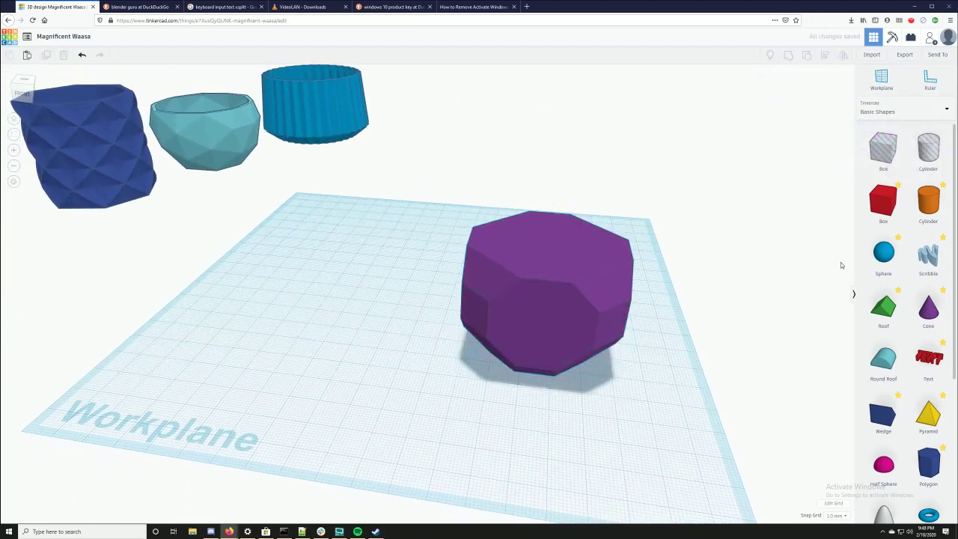
- Place a solid box in front of the purple body and flatten it to a low slab
{"action": "right_click_drag", "start_coordinate": [839, 263], "coordinate": [711, 224]}
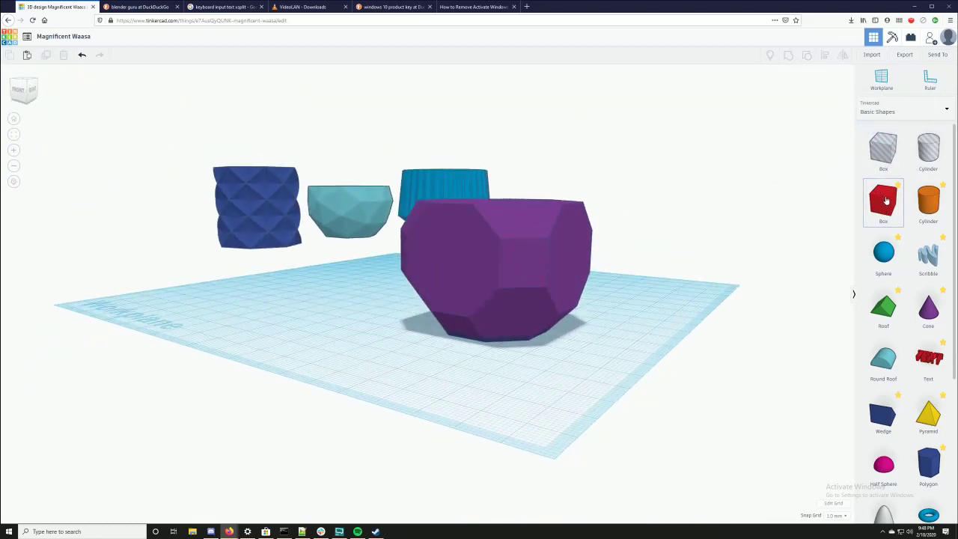
{"action": "left_click_drag", "start_coordinate": [885, 200], "coordinate": [560, 382]}
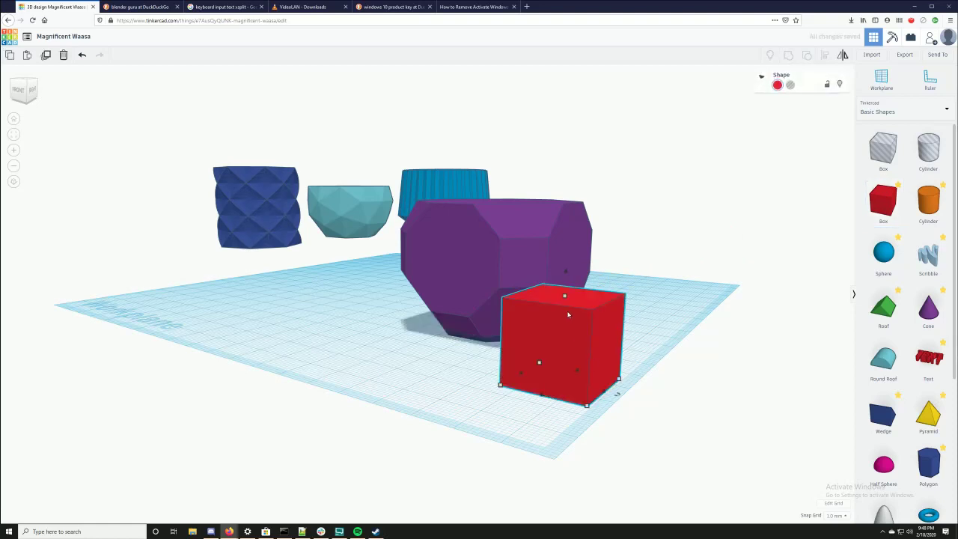
{"action": "left_click_drag", "start_coordinate": [565, 298], "coordinate": [532, 372]}
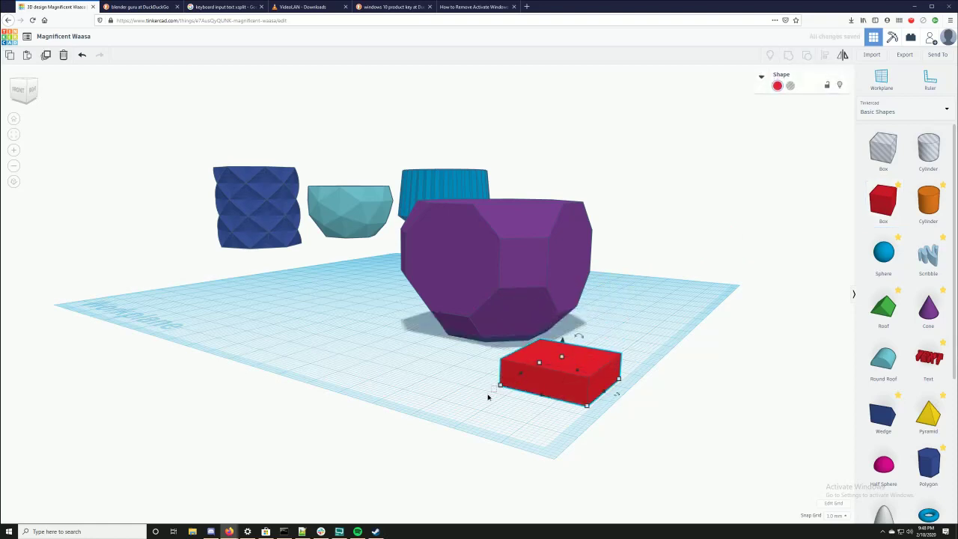
{"action": "left_click_drag", "start_coordinate": [415, 402], "coordinate": [413, 403]}
{"action": "left_click", "coordinate": [520, 380]}
- Enlarge the red slab beyond the purple body's footprint and move it around the body
{"action": "left_click_drag", "start_coordinate": [500, 386], "coordinate": [250, 406]}
{"action": "right_click_drag", "start_coordinate": [684, 341], "coordinate": [830, 382]}
{"action": "left_click_drag", "start_coordinate": [680, 426], "coordinate": [632, 357]}
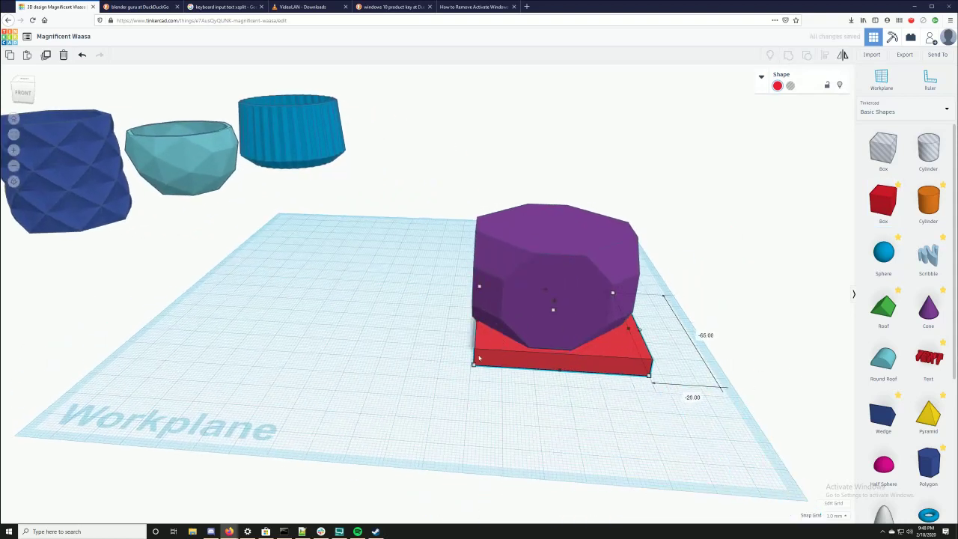
{"action": "left_click_drag", "start_coordinate": [473, 365], "coordinate": [357, 407]}
{"action": "left_click_drag", "start_coordinate": [445, 400], "coordinate": [516, 366]}
- Raise the red slab to the top of the purple body and turn it into a hole
{"action": "left_click_drag", "start_coordinate": [570, 290], "coordinate": [582, 194]}
{"action": "right_click_drag", "start_coordinate": [694, 327], "coordinate": [725, 305]}
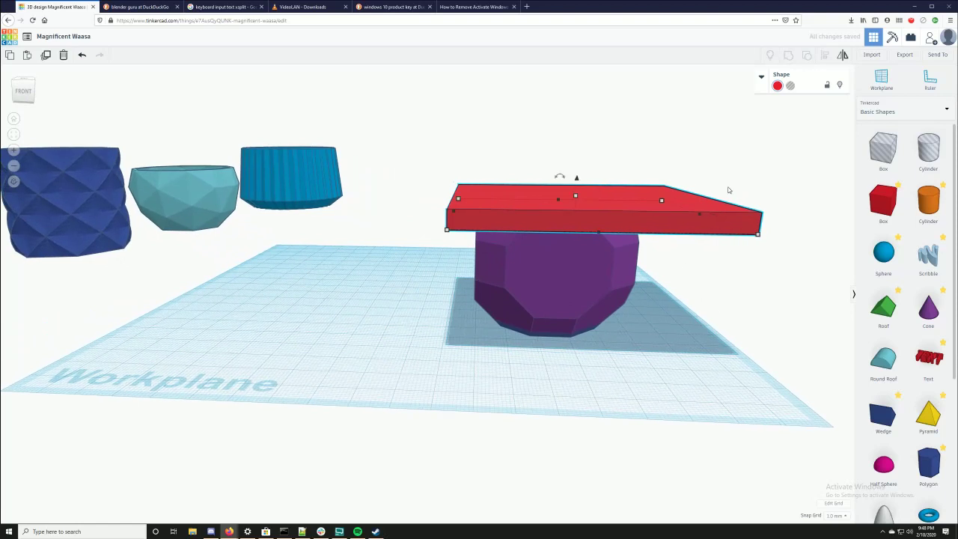
{"action": "left_click", "coordinate": [790, 87]}
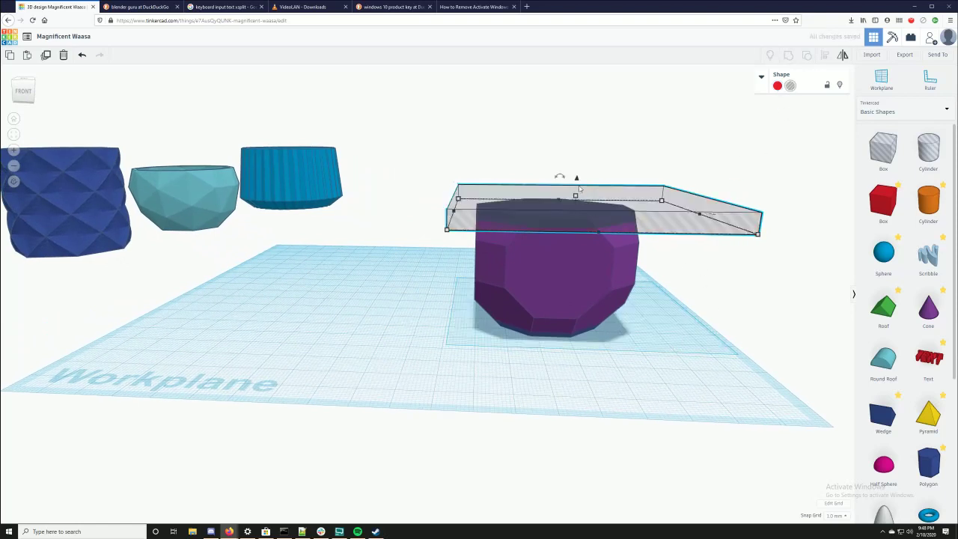
{"action": "left_click_drag", "start_coordinate": [576, 180], "coordinate": [549, 179]}
{"action": "left_click", "coordinate": [780, 241]}
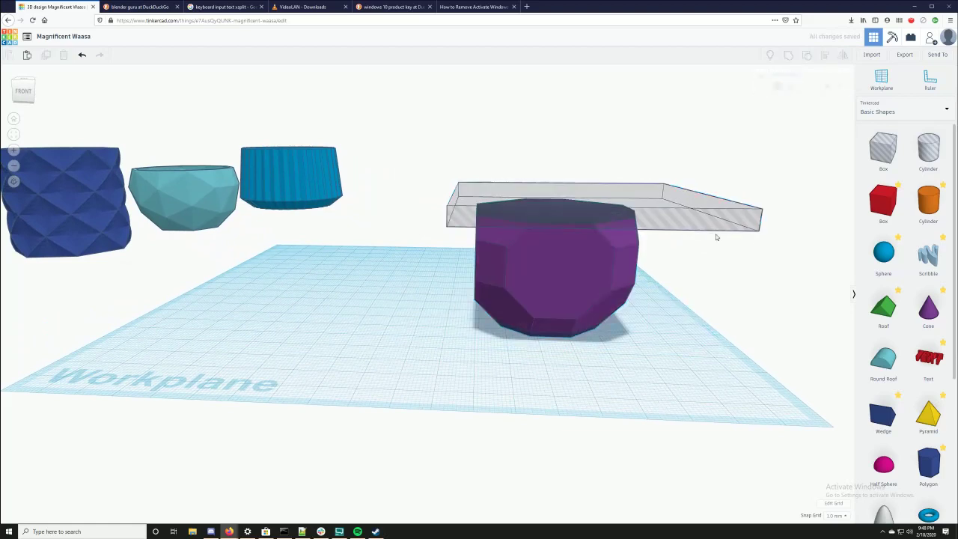
- Lower the hole box over the upper part of the purple body and make it taller
{"action": "left_click", "coordinate": [598, 230]}
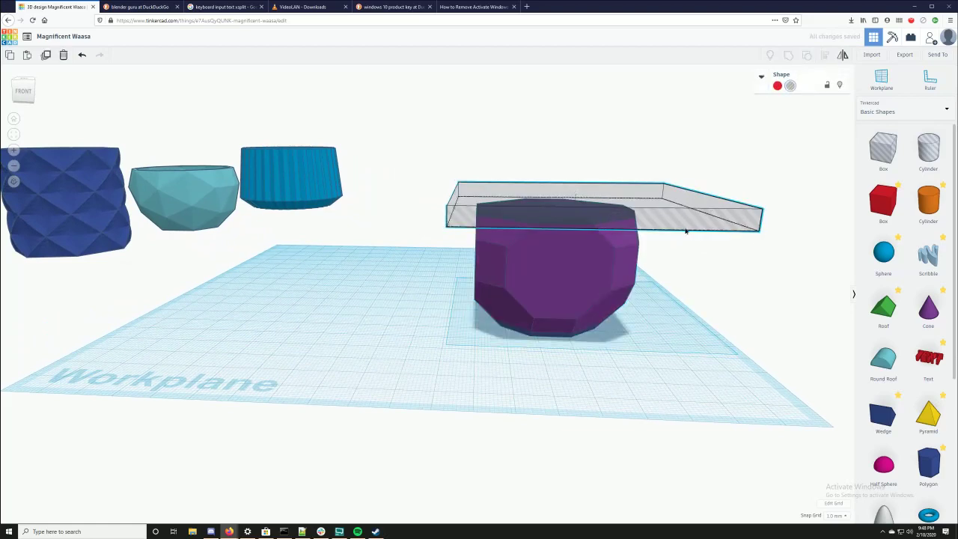
{"action": "right_click_drag", "start_coordinate": [686, 231], "coordinate": [665, 239]}
{"action": "left_click_drag", "start_coordinate": [573, 177], "coordinate": [575, 197]}
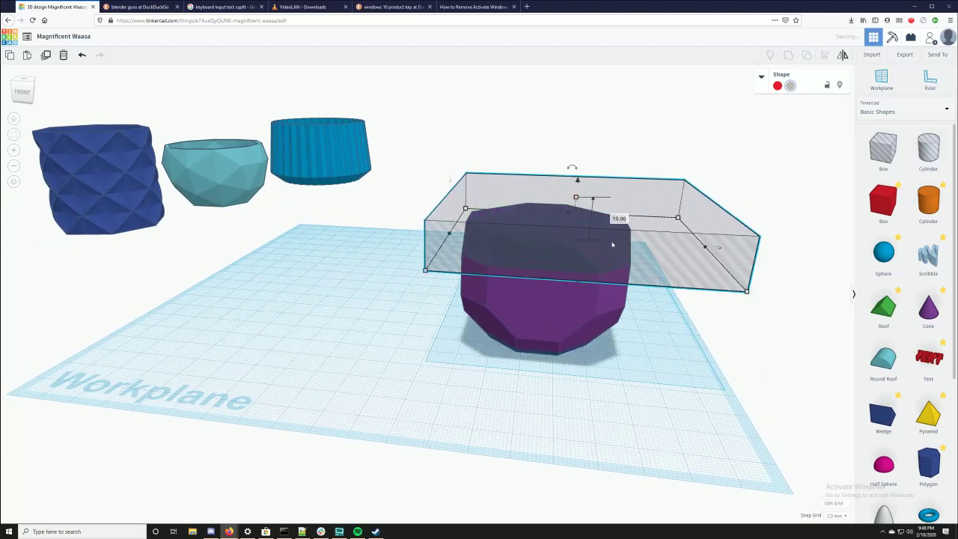
- Group the hole box with the purple body to cut off its top and open the bowl
{"action": "right_click_drag", "start_coordinate": [678, 352], "coordinate": [808, 345]}
{"action": "left_click", "coordinate": [627, 280], "text": "shift"}
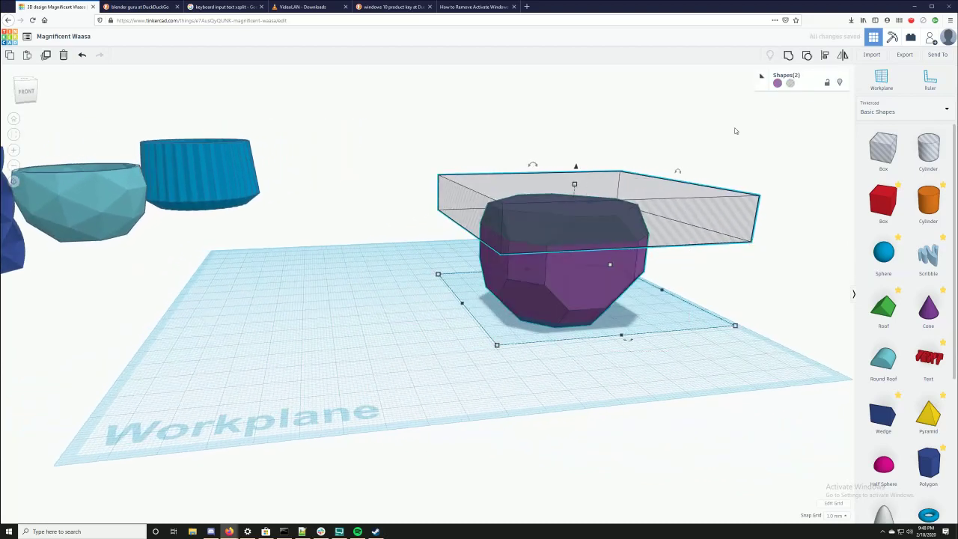
{"action": "left_click", "coordinate": [787, 57]}
{"action": "right_click_drag", "start_coordinate": [722, 306], "coordinate": [617, 249]}
{"action": "left_click", "coordinate": [628, 289]}
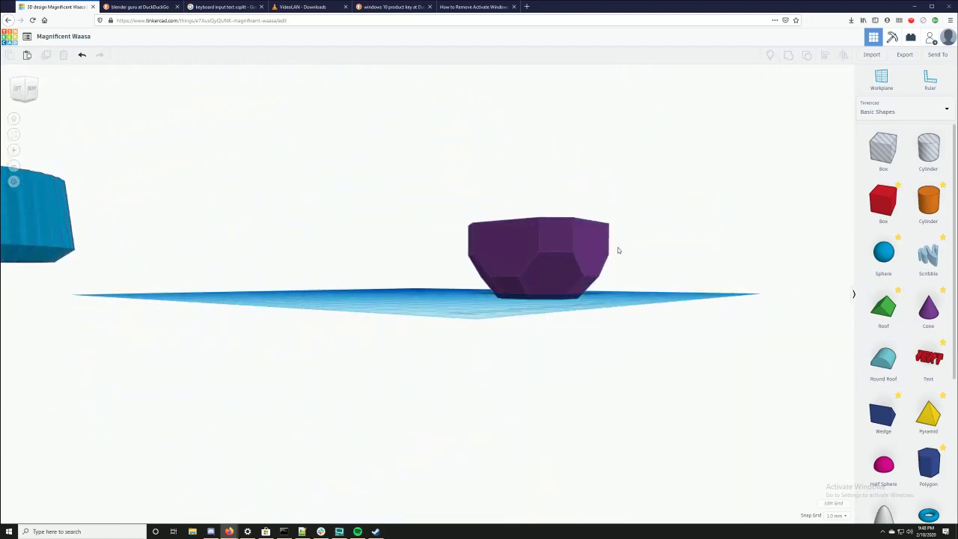
- Raise the opened purple bowl 3 mm to the workplane level and view its hollow interior
{"action": "left_click", "coordinate": [562, 227]}
{"action": "left_click_drag", "start_coordinate": [536, 209], "coordinate": [536, 204]}
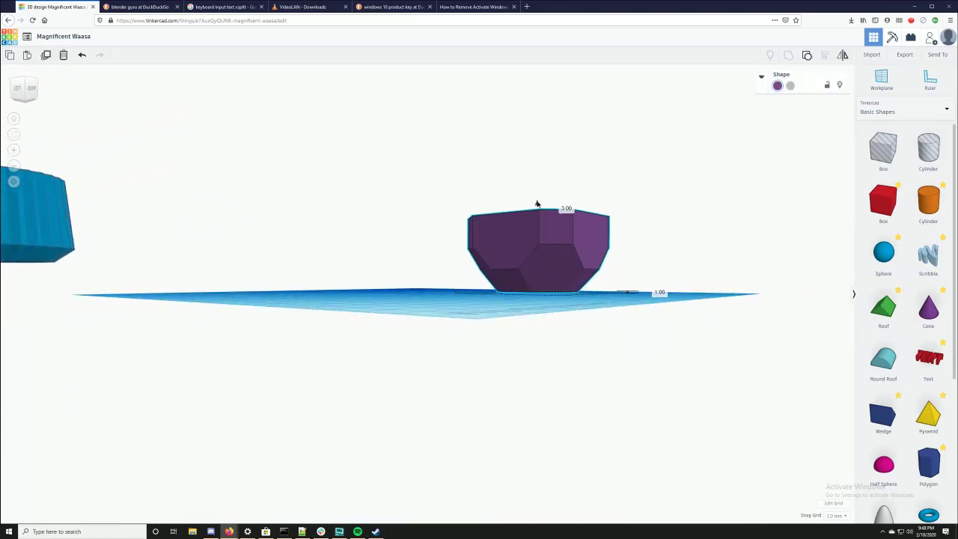
{"action": "right_click_drag", "start_coordinate": [584, 213], "coordinate": [710, 359]}
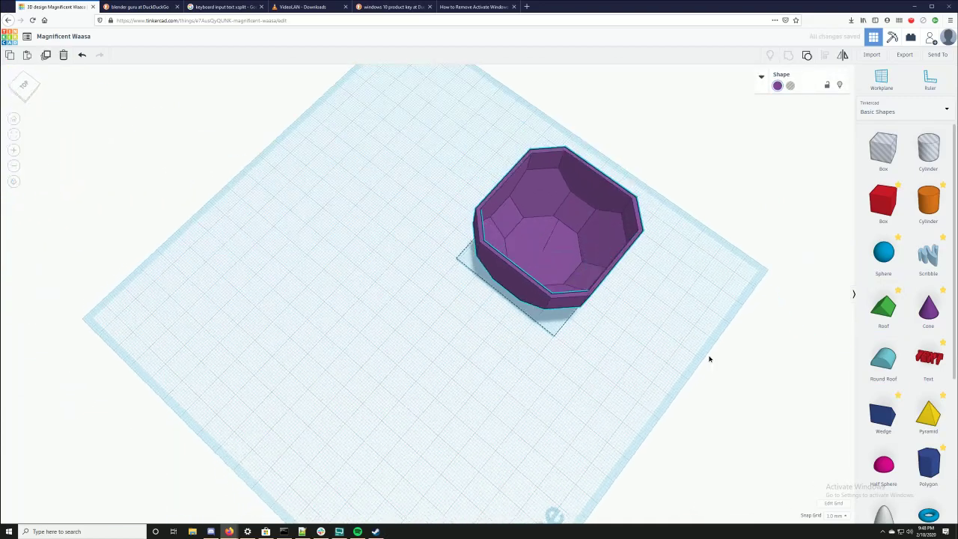
- Place a hole cylinder beside the purple bowl and resize it to a small drain-hole cutter
{"action": "left_click_drag", "start_coordinate": [927, 165], "coordinate": [401, 278]}
{"action": "right_click_drag", "start_coordinate": [464, 335], "coordinate": [443, 290]}
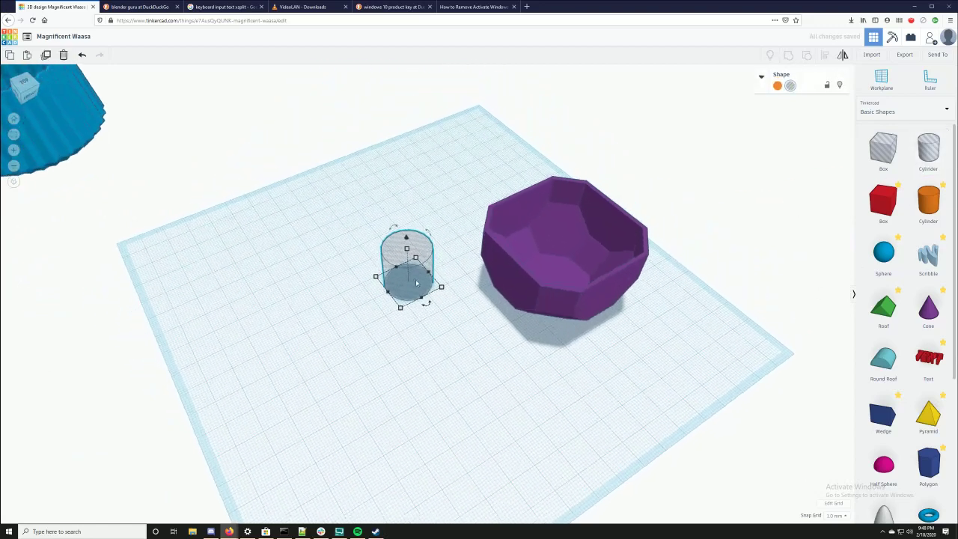
{"action": "left_click_drag", "start_coordinate": [408, 249], "coordinate": [406, 206]}
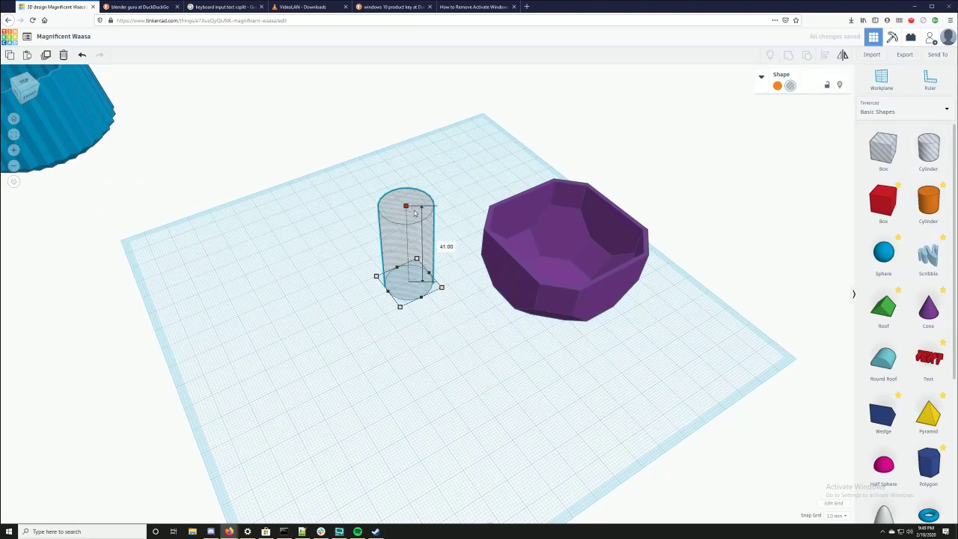
{"action": "left_click_drag", "start_coordinate": [442, 288], "coordinate": [531, 283], "text": "shift"}
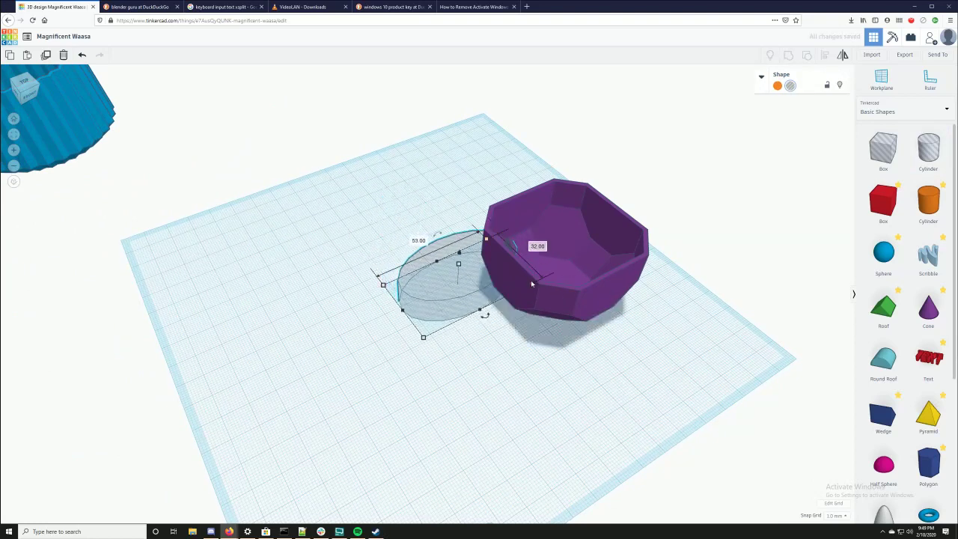
{"action": "key", "text": "ctrl+z"}
- Align the small hole cylinder and the purple bowl on their centres in both horizontal directions
{"action": "left_click", "coordinate": [539, 212], "text": "shift"}
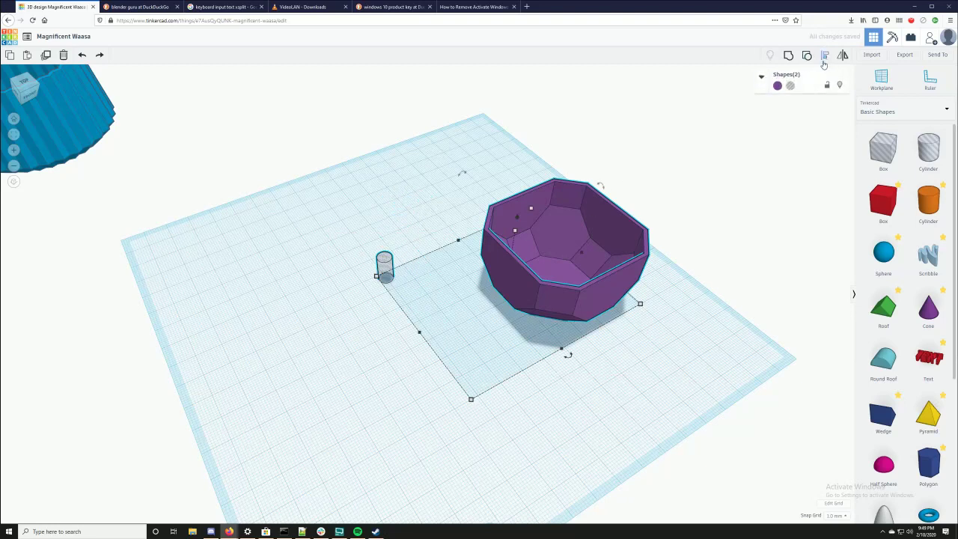
{"action": "left_click", "coordinate": [823, 56]}
{"action": "left_click", "coordinate": [410, 336]}
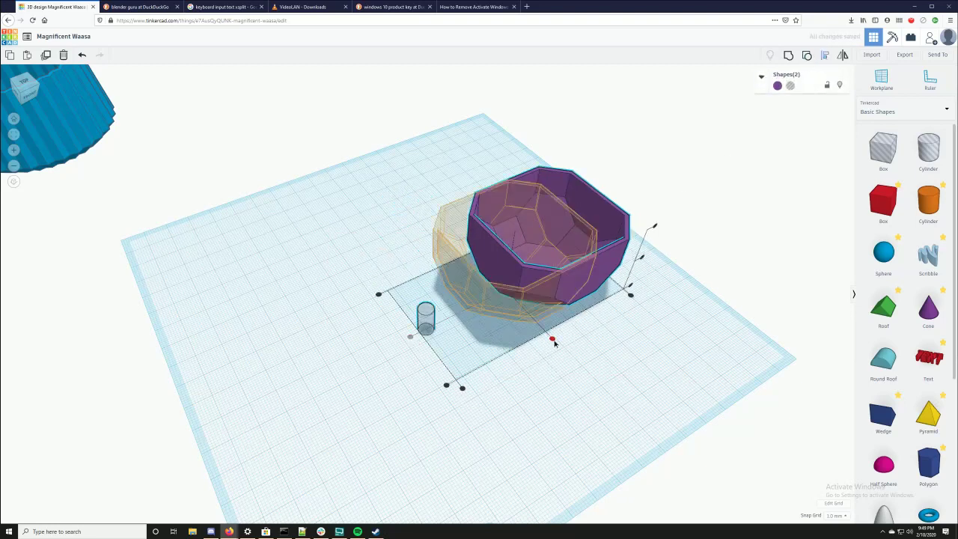
{"action": "left_click", "coordinate": [553, 340]}
{"action": "left_click", "coordinate": [662, 371]}
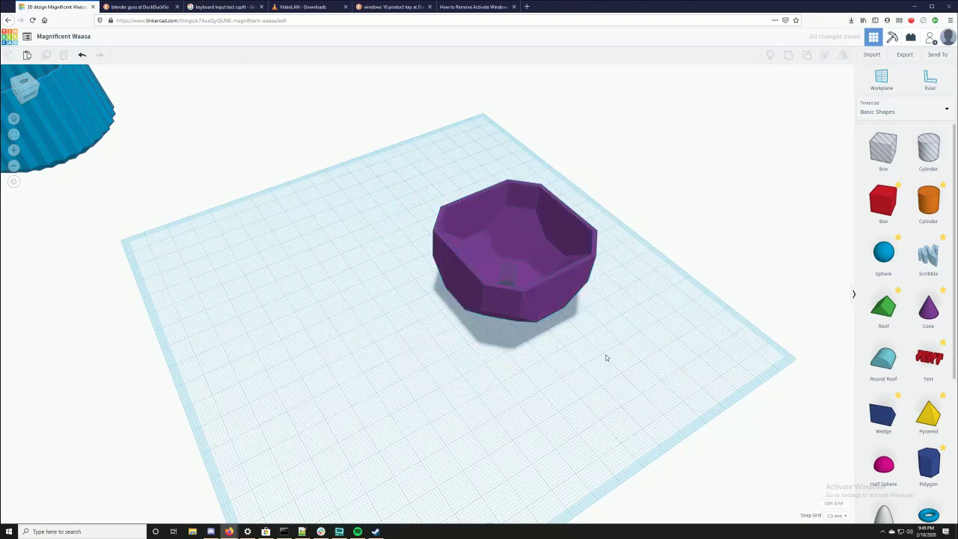
- Lower the hole cylinder through the bowl's floor and group both to cut the drain hole
{"action": "left_click", "coordinate": [508, 273]}
{"action": "left_click_drag", "start_coordinate": [509, 260], "coordinate": [537, 299]}
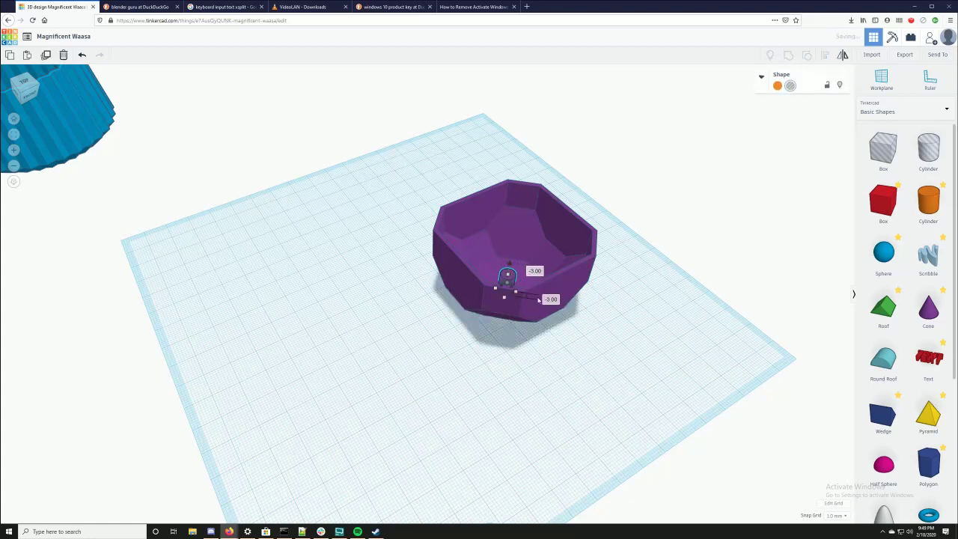
{"action": "left_click", "coordinate": [439, 221], "text": "shift"}
{"action": "left_click", "coordinate": [788, 59]}
{"action": "right_click_drag", "start_coordinate": [618, 355], "coordinate": [521, 346]}
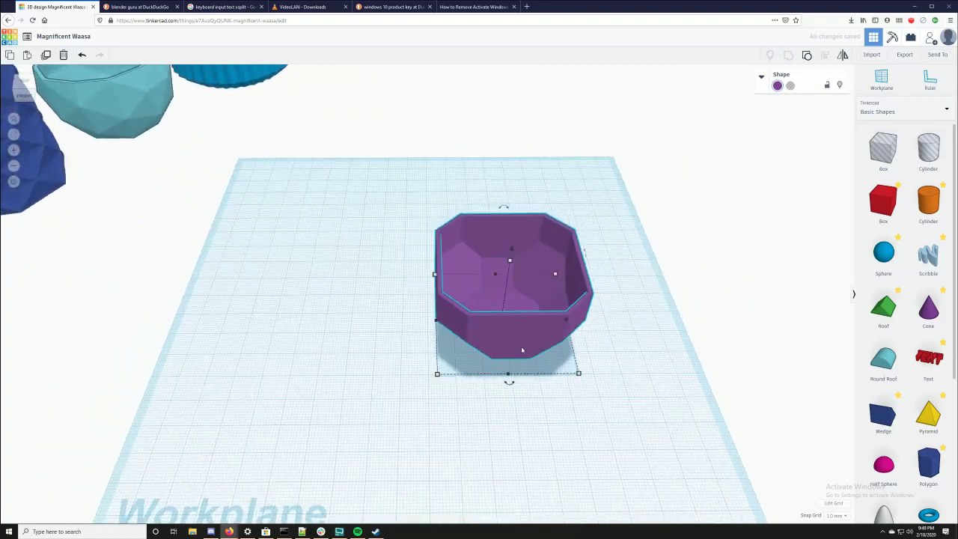
- Arrange the teal bowl, the twisted dark blue pot and the ribbed blue pot around the purple bowl on the workplane, and restore the home view
{"action": "left_click_drag", "start_coordinate": [100, 113], "coordinate": [301, 262]}
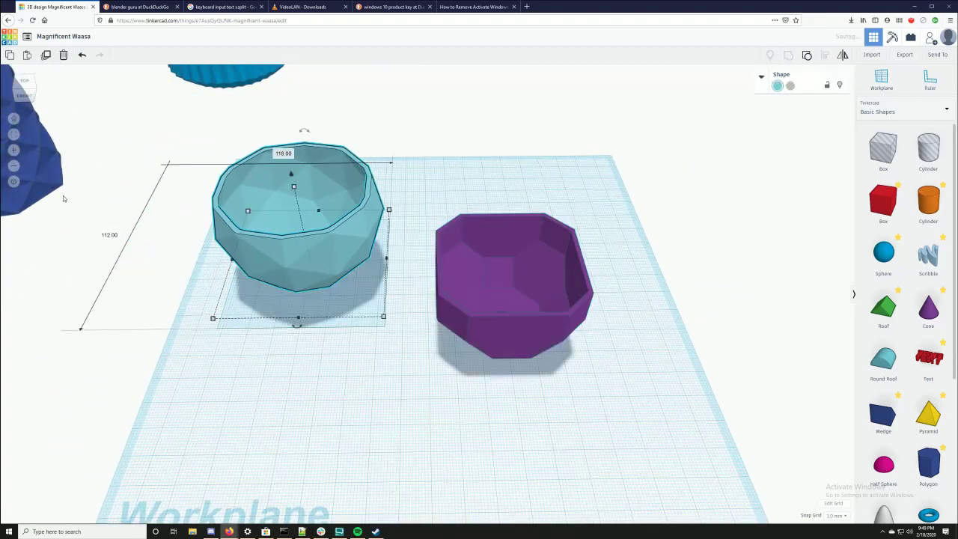
{"action": "left_click_drag", "start_coordinate": [52, 190], "coordinate": [595, 193]}
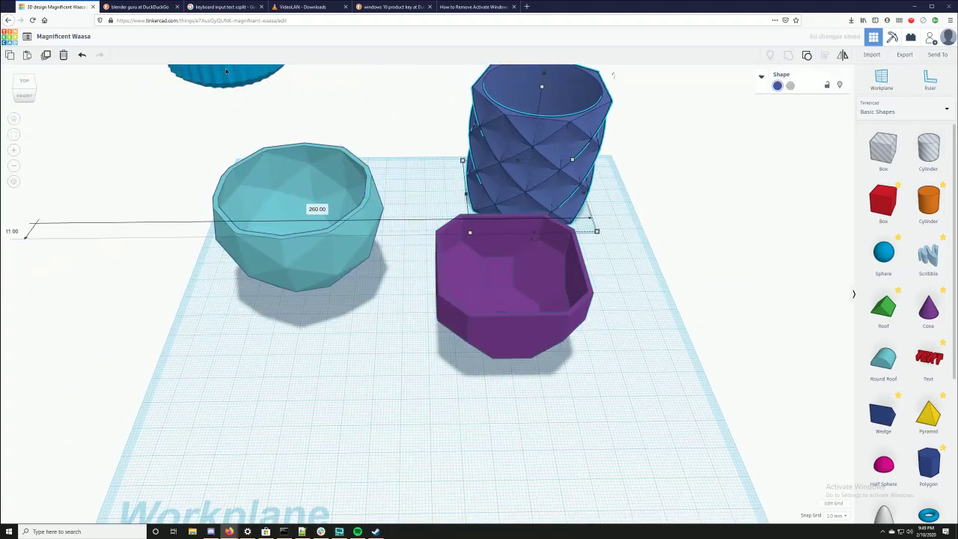
{"action": "left_click_drag", "start_coordinate": [226, 71], "coordinate": [346, 475]}
{"action": "right_click_drag", "start_coordinate": [426, 470], "coordinate": [261, 503]}
{"action": "right_click_drag", "start_coordinate": [257, 530], "coordinate": [227, 295]}
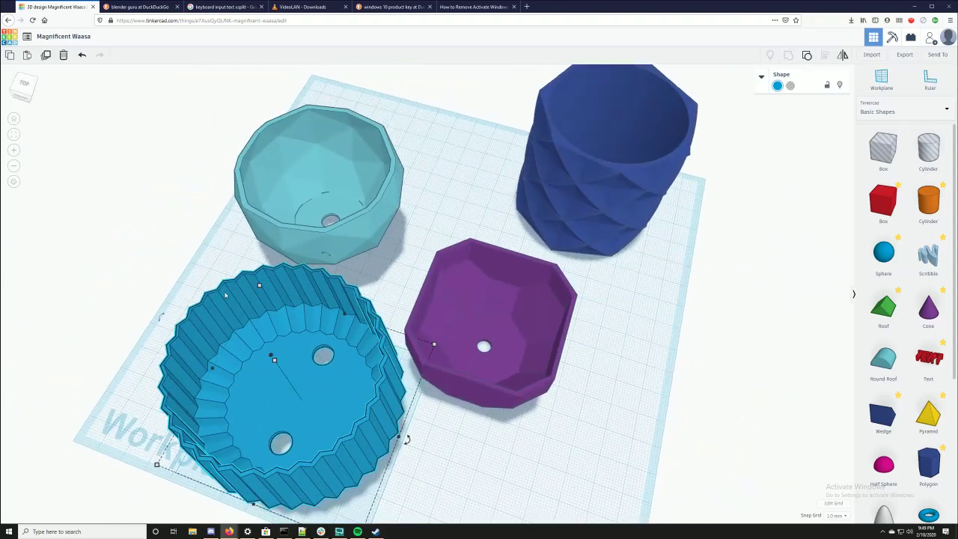
{"action": "left_click", "coordinate": [15, 121]}
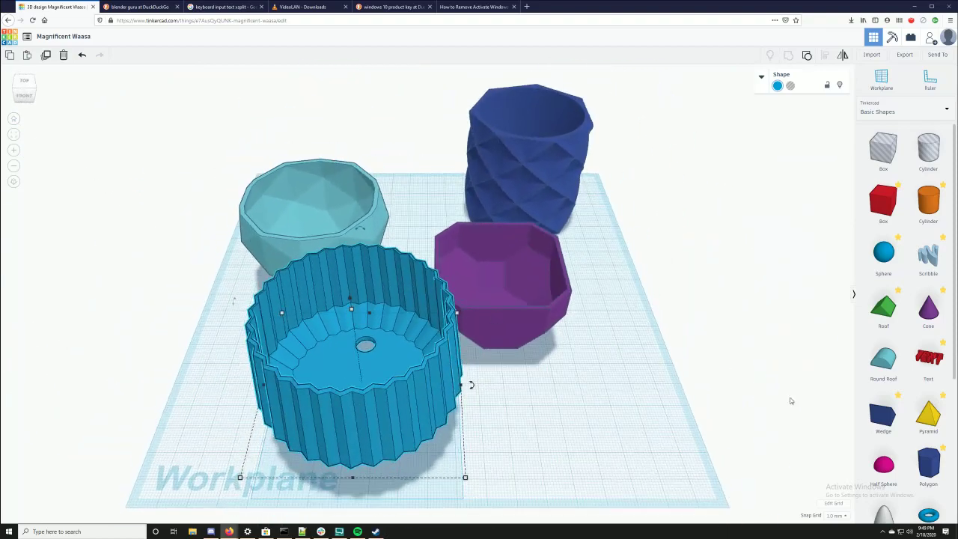